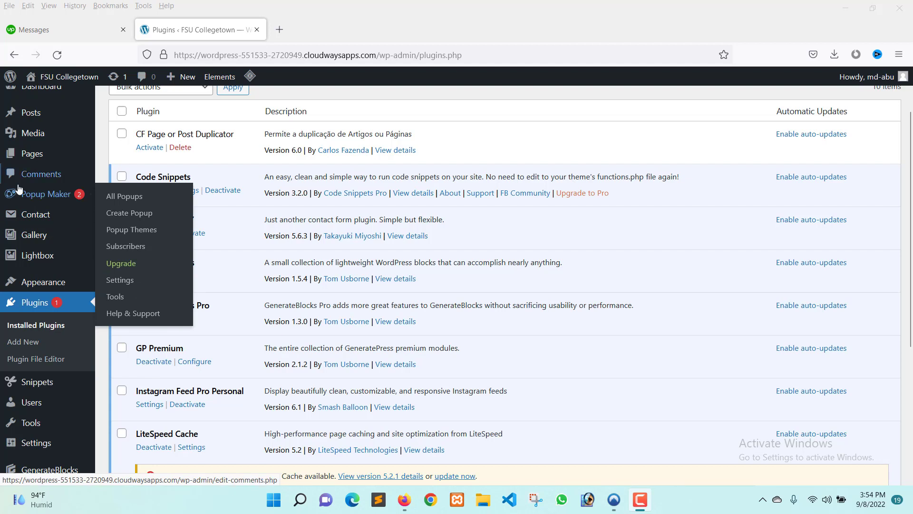
# Open Popup Maker's form for creating a popup and examine its name, title, content and settings sections
pyautogui.click(133, 218)
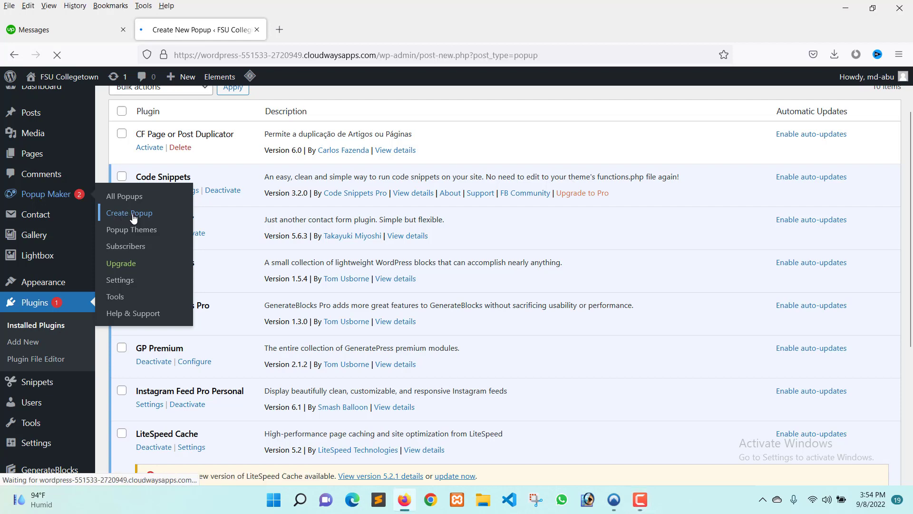
pyautogui.scroll(-5, 278, 261)
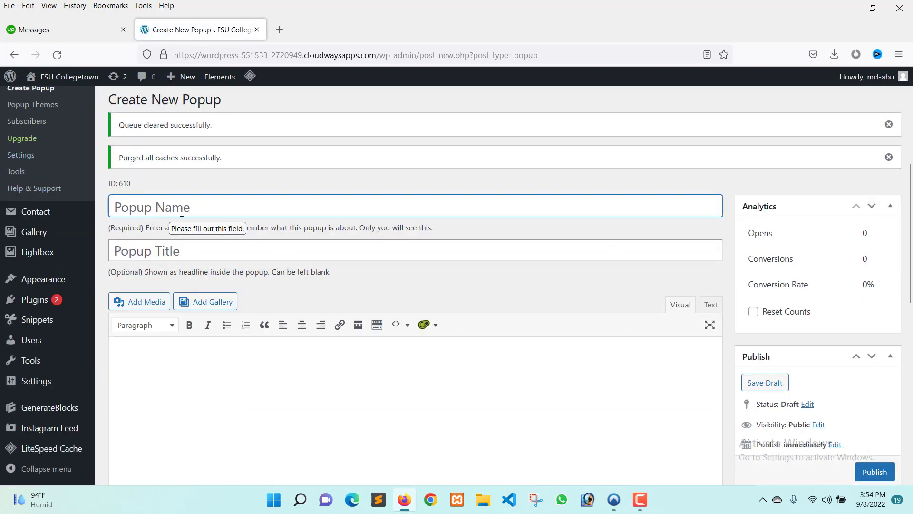
pyautogui.scroll(-1, 167, 199)
pyautogui.scroll(-2, 200, 204)
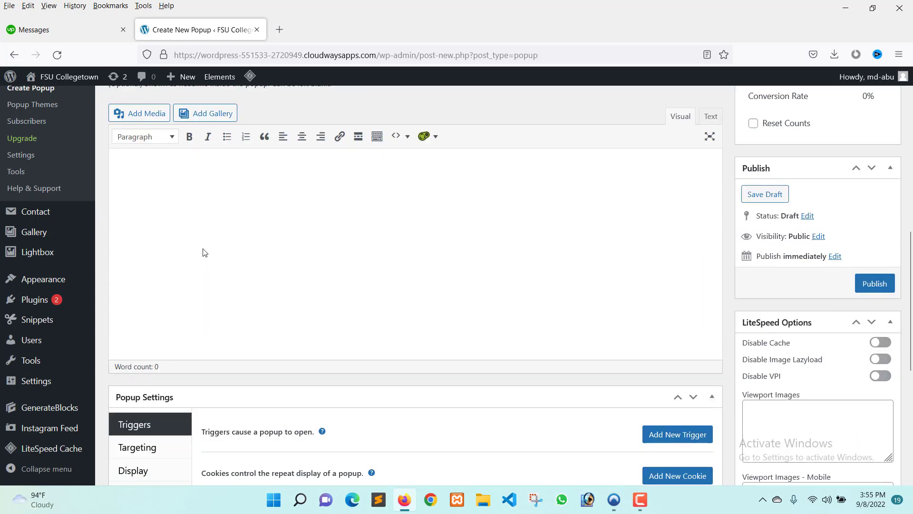
pyautogui.scroll(-3, 204, 252)
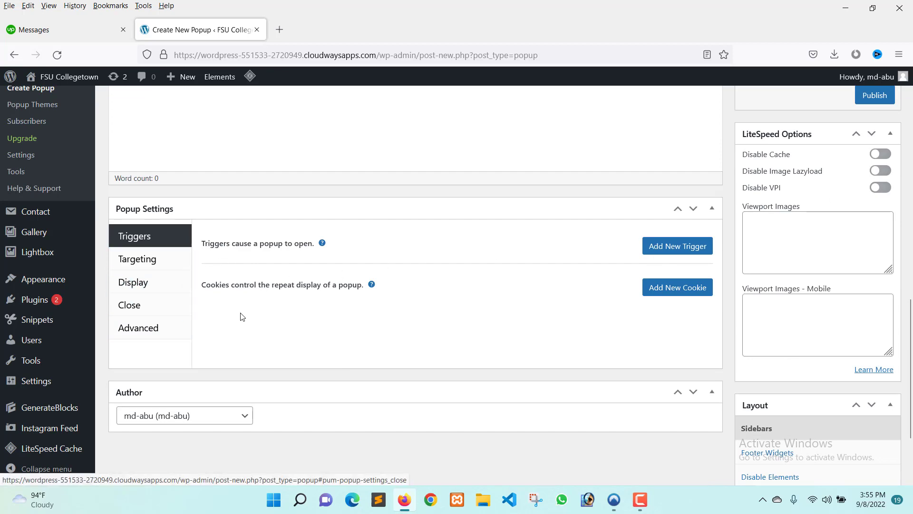
pyautogui.scroll(3, 592, 203)
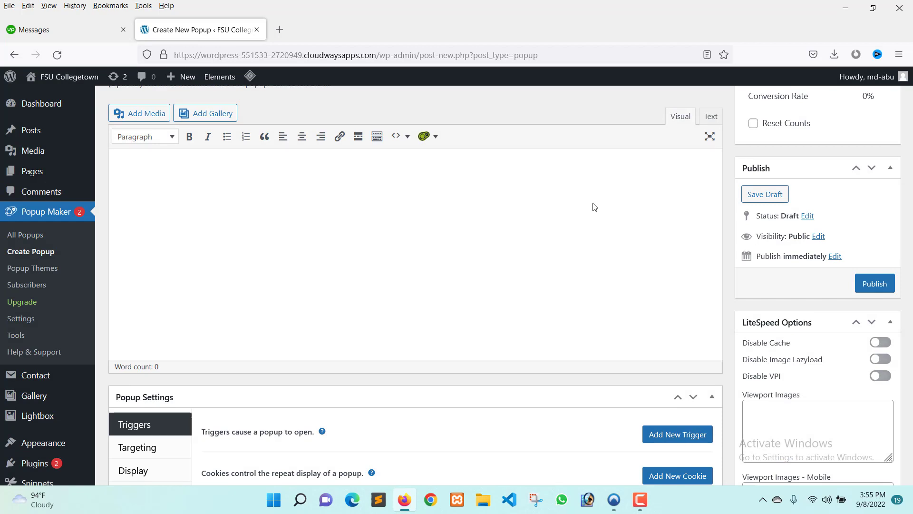
# Open the list of all popups and review the existing entries
pyautogui.click(25, 235)
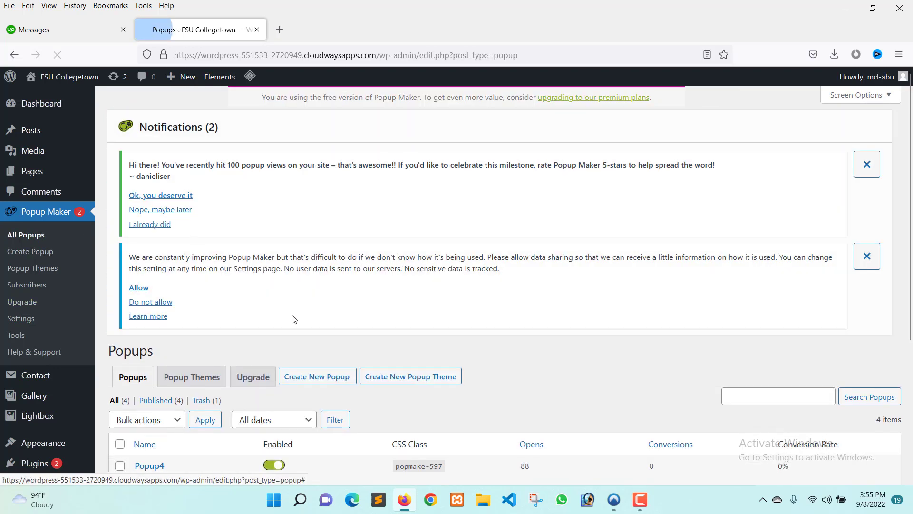
pyautogui.scroll(-5, 170, 307)
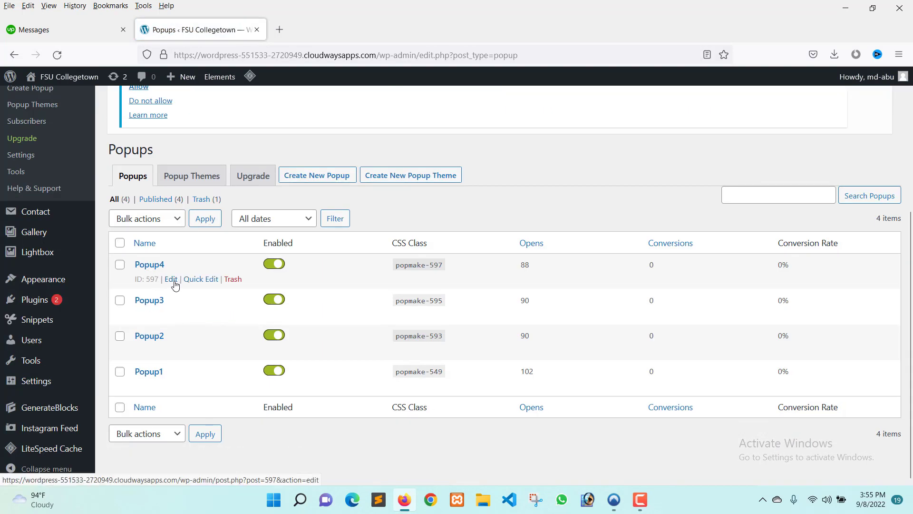
pyautogui.moveTo(51, 83)
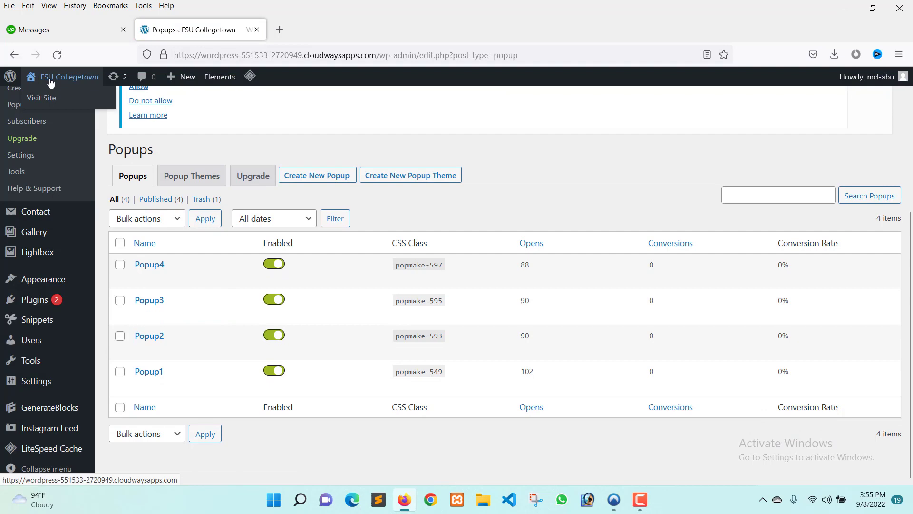
pyautogui.scroll(4, 37, 149)
# Open the Pages list and the live view of the Popup page in separate new tabs, placing the page's tab before the list
pyautogui.moveTo(36, 152)
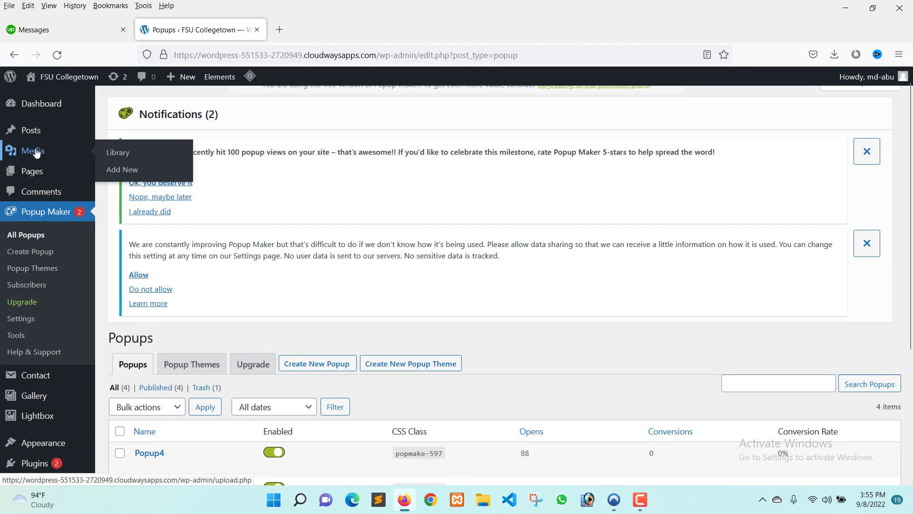
pyautogui.middleClick(125, 173)
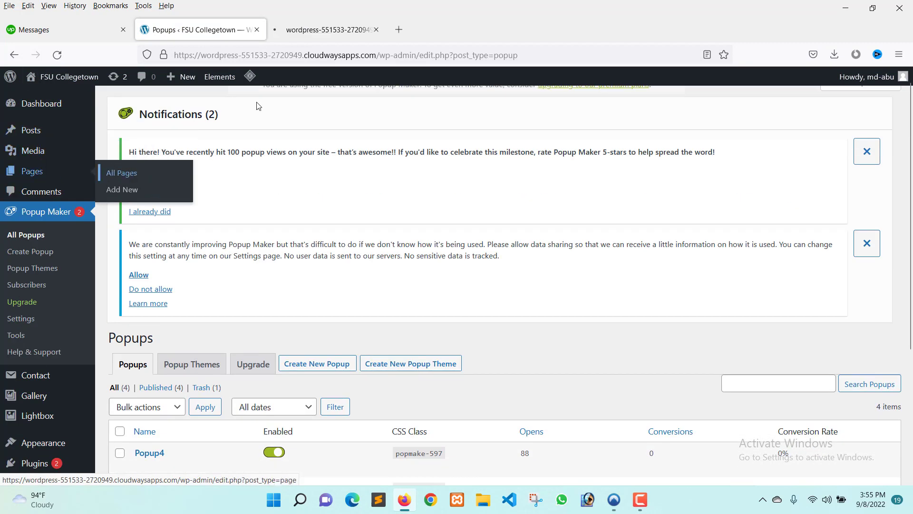
pyautogui.click(356, 30)
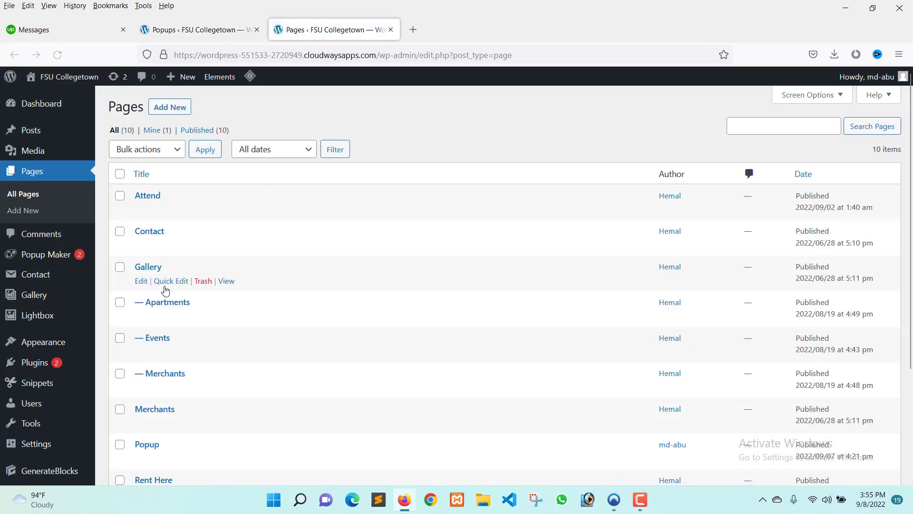
pyautogui.scroll(-3, 165, 290)
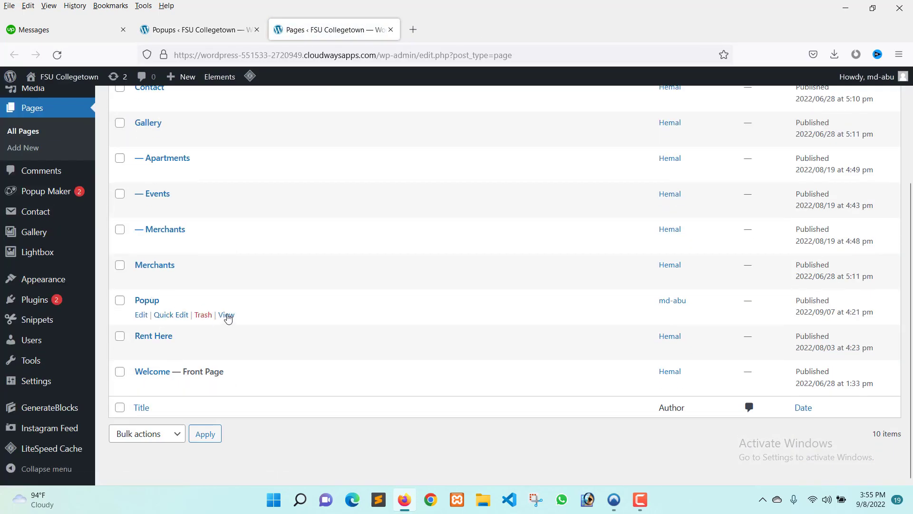
pyautogui.middleClick(226, 315)
pyautogui.click(469, 30)
pyautogui.moveTo(468, 30); pyautogui.dragTo(281, 31)
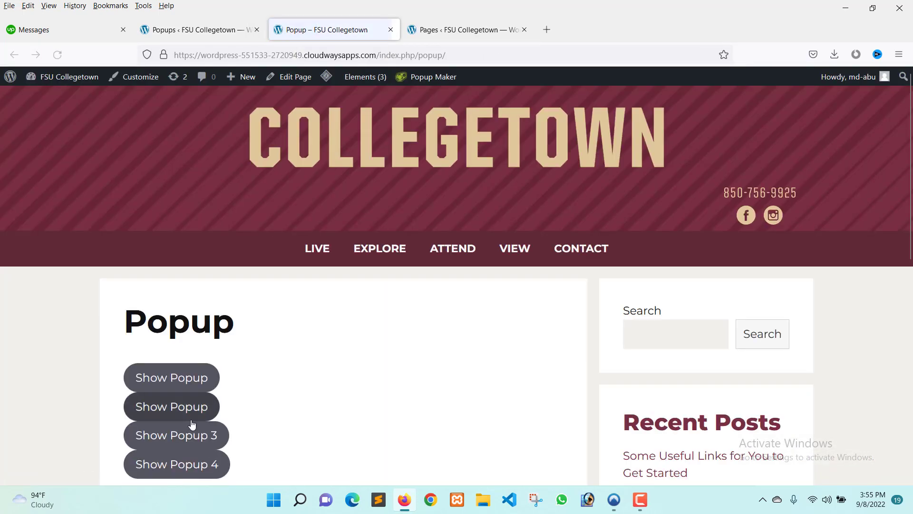
# Preview each of the four popups on the Popup page in turn, closing each one after viewing
pyautogui.scroll(-3, 192, 424)
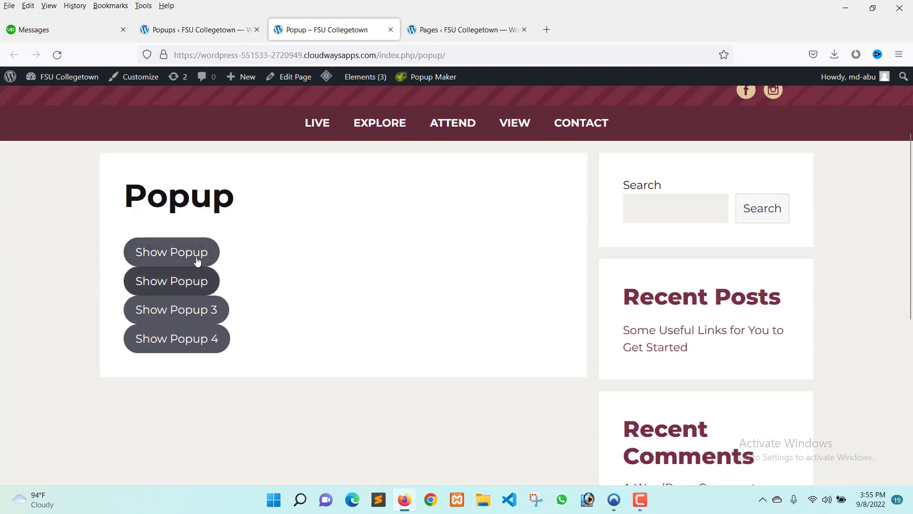
pyautogui.click(190, 257)
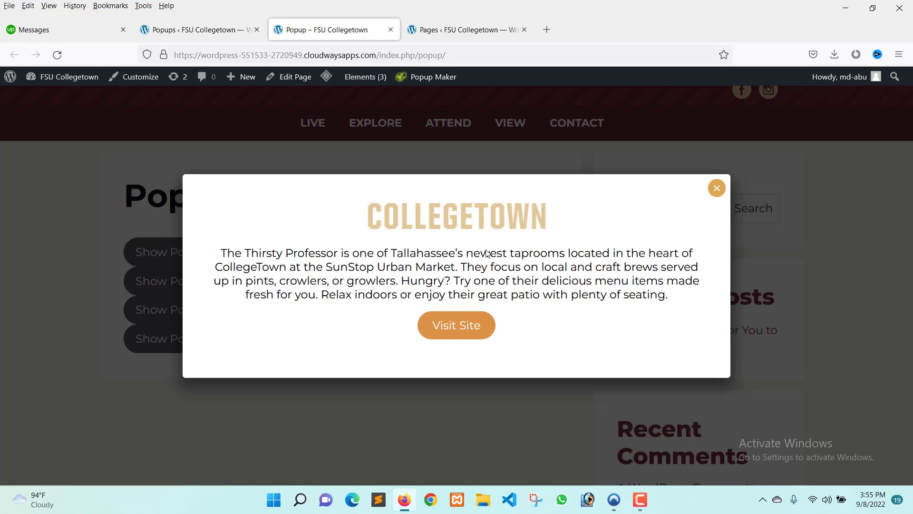
pyautogui.click(717, 188)
pyautogui.click(216, 280)
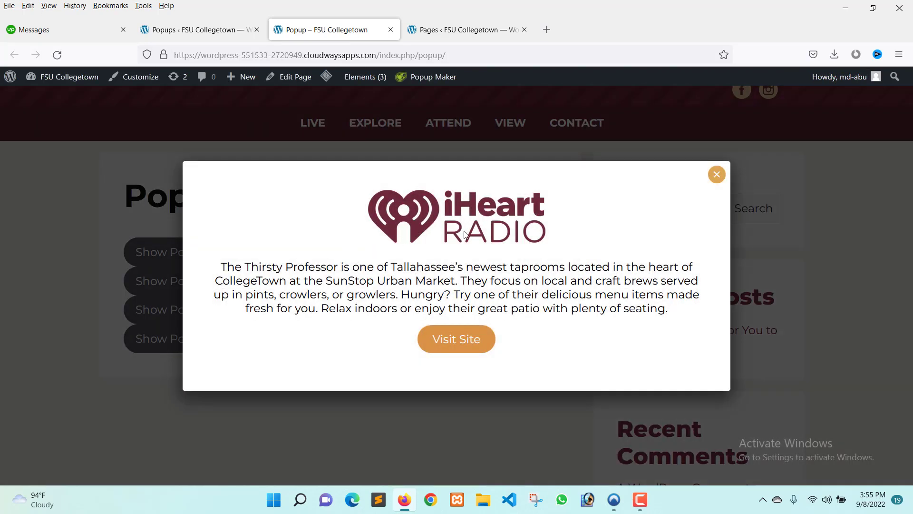
pyautogui.click(716, 174)
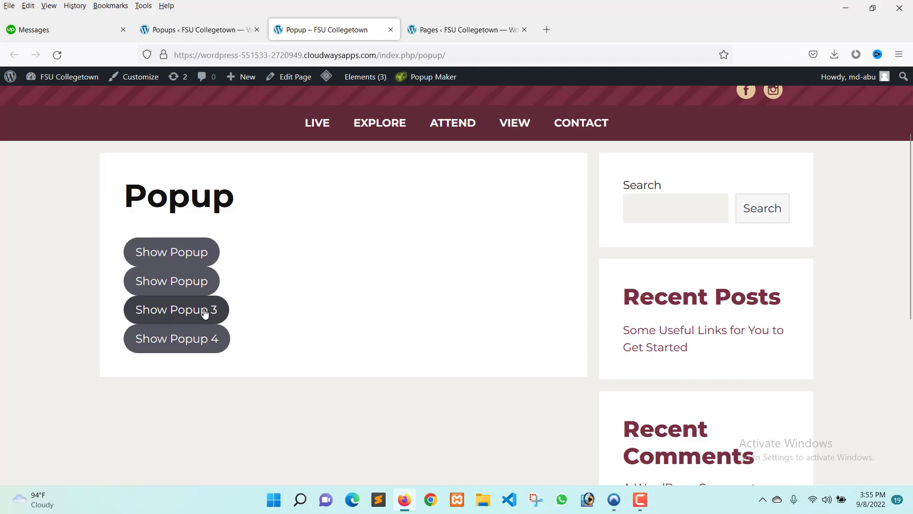
pyautogui.click(204, 312)
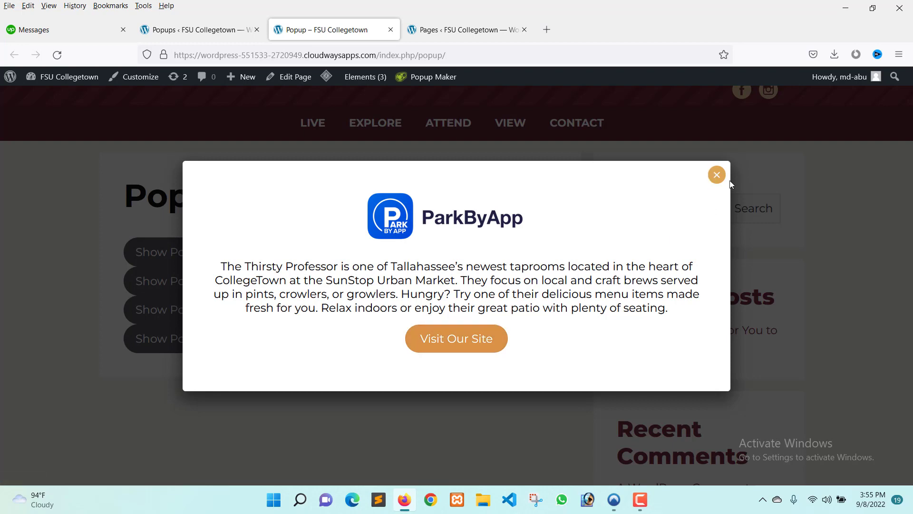
pyautogui.click(716, 174)
pyautogui.click(204, 346)
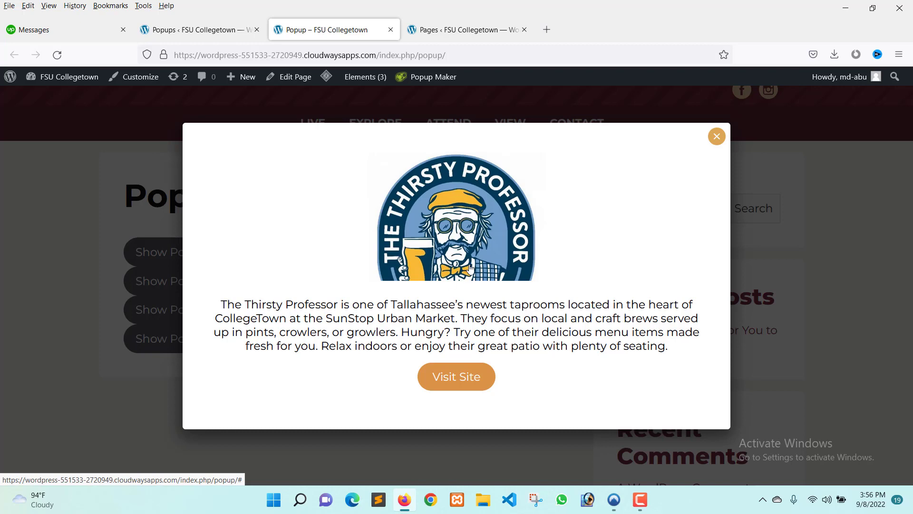
pyautogui.click(719, 138)
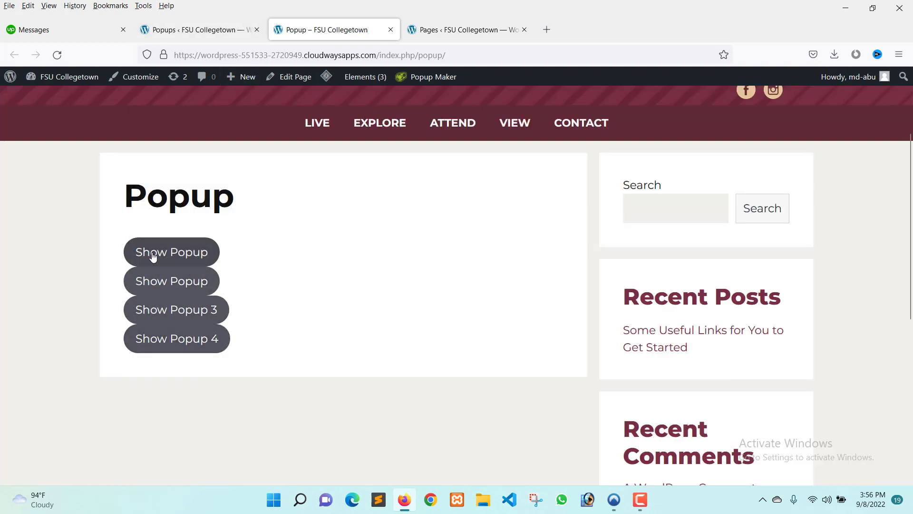
# Return to the popup administration and start a new popup with the name Popup4
pyautogui.click(201, 32)
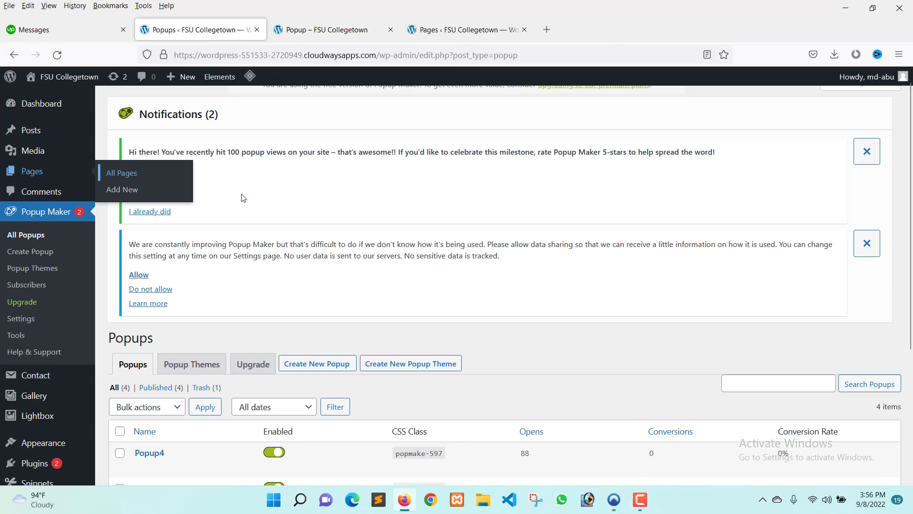
pyautogui.scroll(-4, 166, 270)
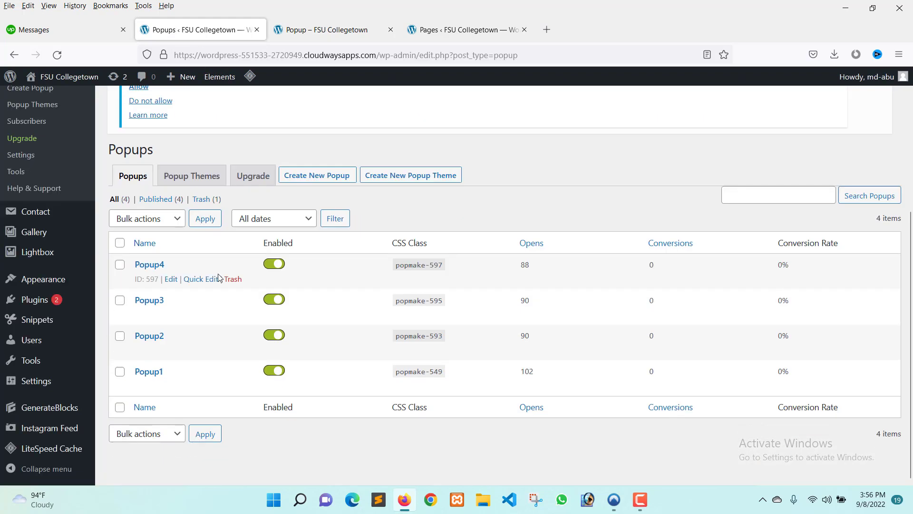
pyautogui.scroll(4, 166, 270)
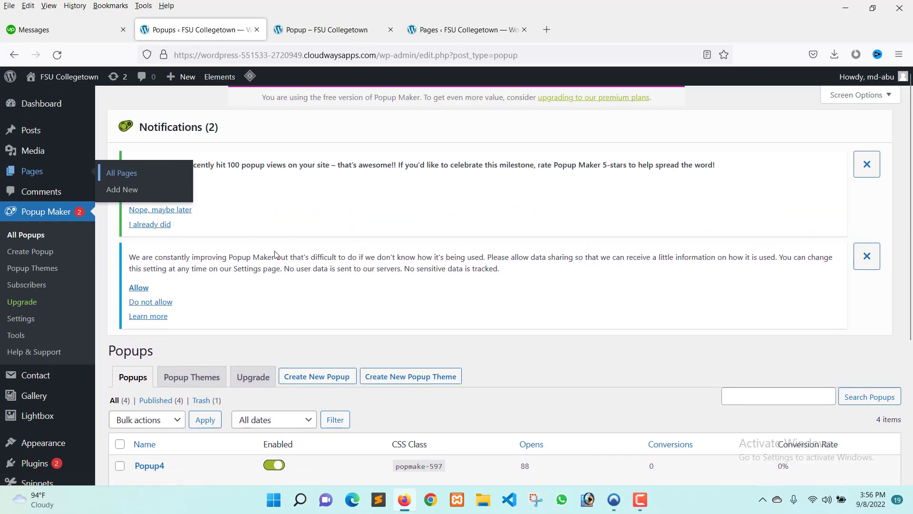
pyautogui.click(30, 251)
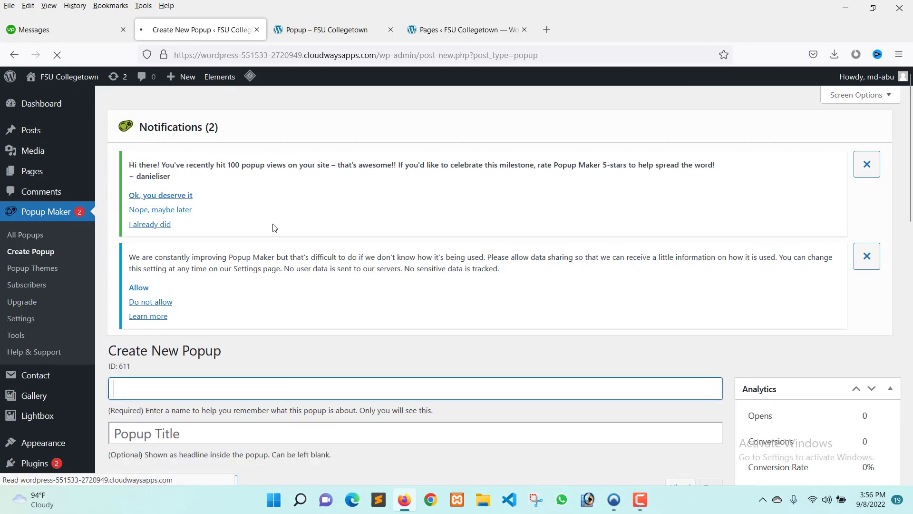
pyautogui.scroll(-3, 147, 294)
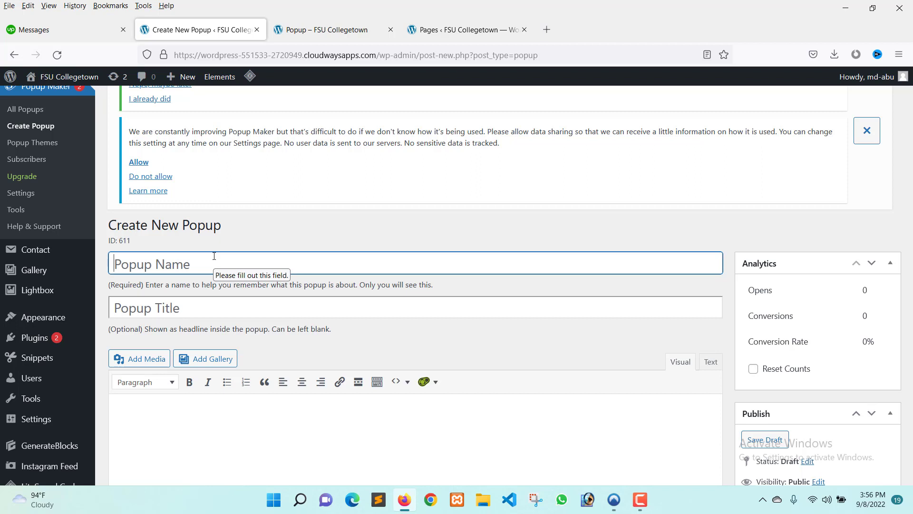
pyautogui.write('ড়')
pyautogui.press('BackSpace')
pyautogui.write('Po')
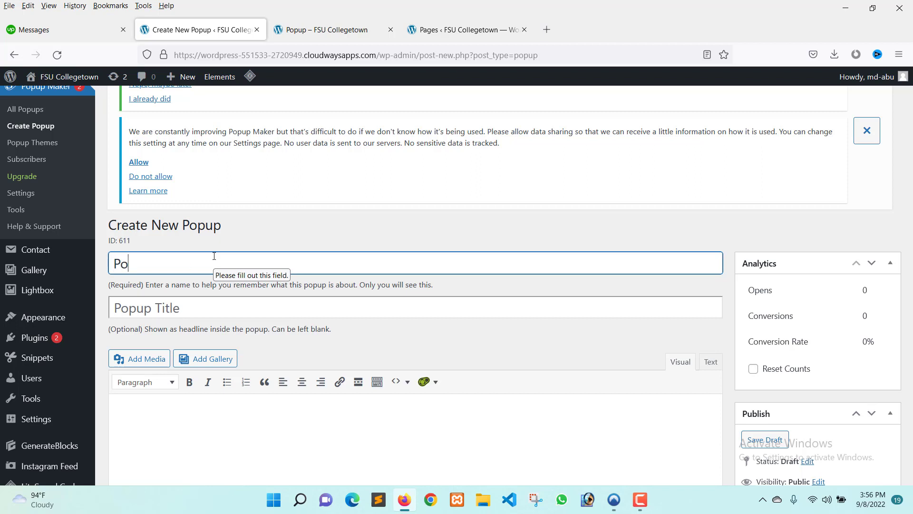
pyautogui.write('pup4')
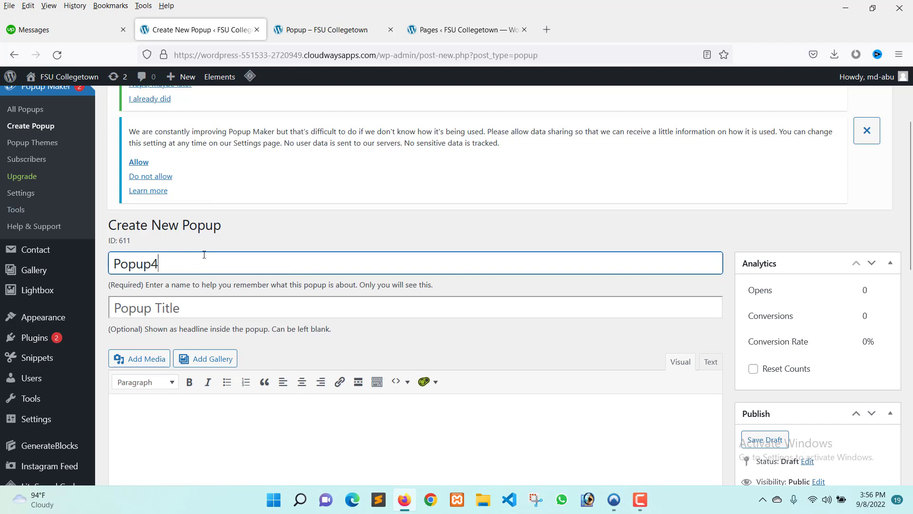
# Copy the Thirsty Professor description paragraph from the first popup on the live Popup page
pyautogui.scroll(-4, 204, 255)
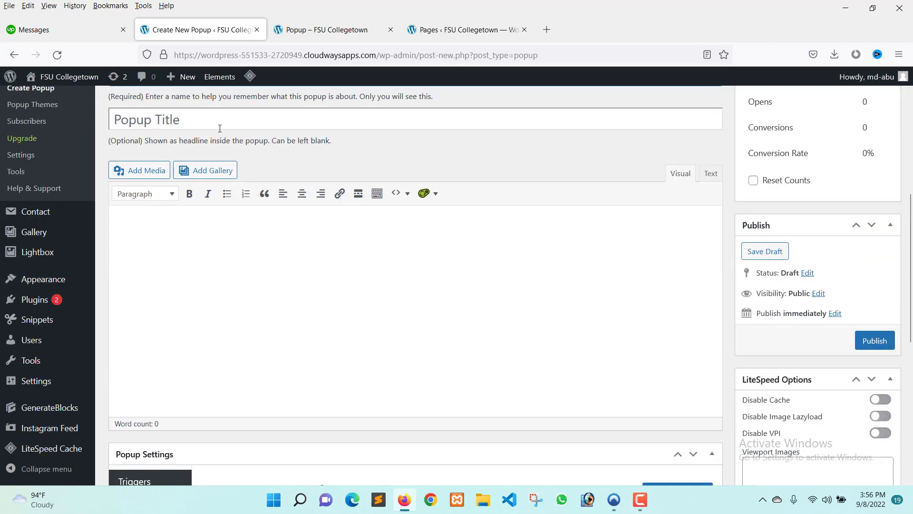
pyautogui.click(422, 36)
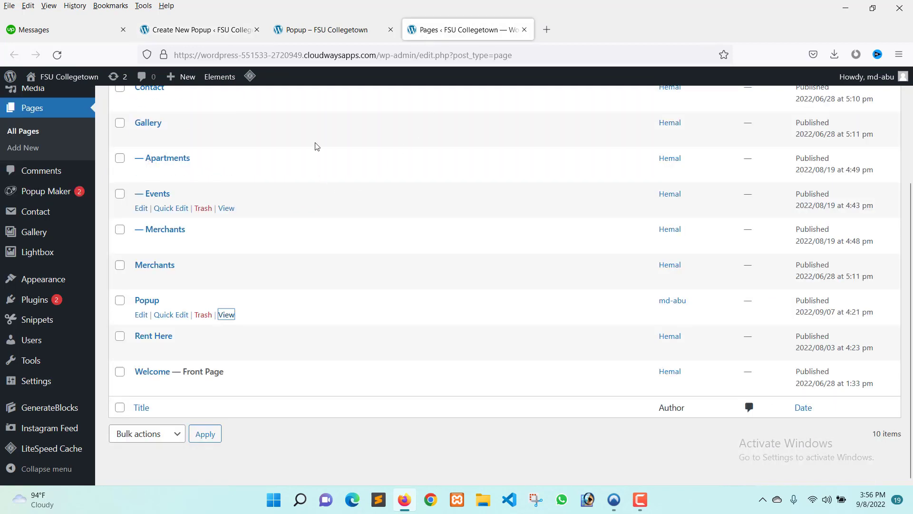
pyautogui.click(329, 38)
pyautogui.click(192, 253)
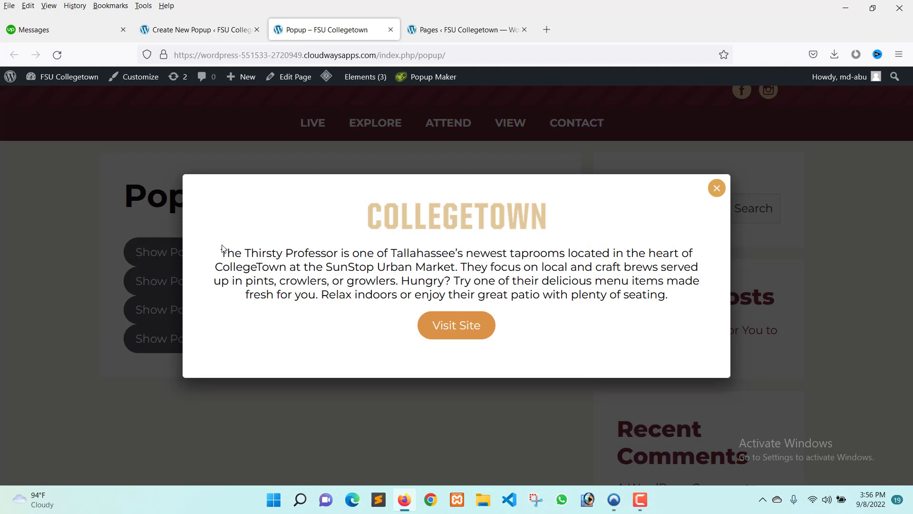
pyautogui.moveTo(223, 252); pyautogui.dragTo(680, 292)
pyautogui.hotkey('ctrl', 'c')
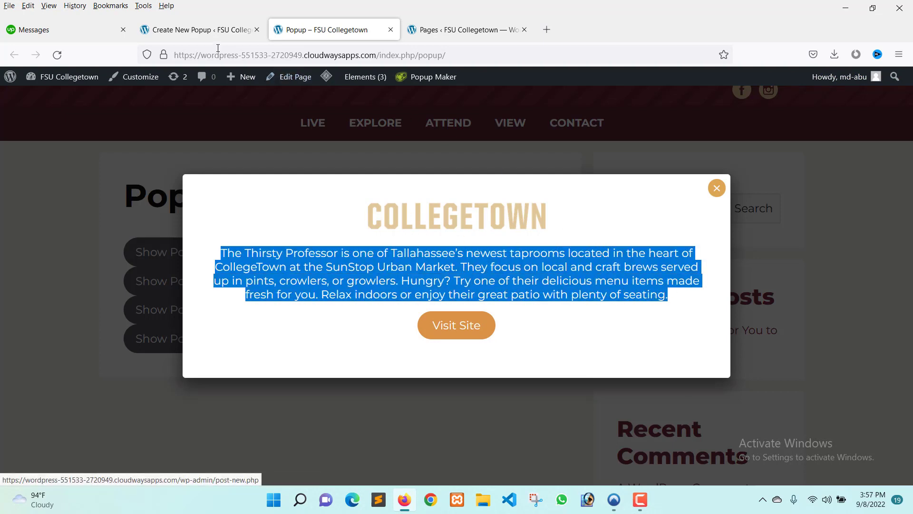
# Return to the new popup's editing page and enter Popup as its optional headline title
pyautogui.click(214, 32)
pyautogui.click(268, 223)
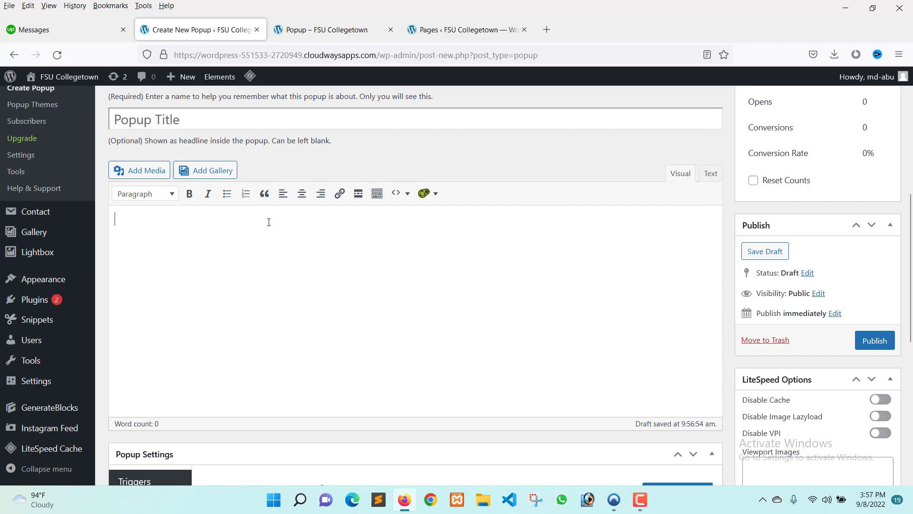
pyautogui.click(463, 30)
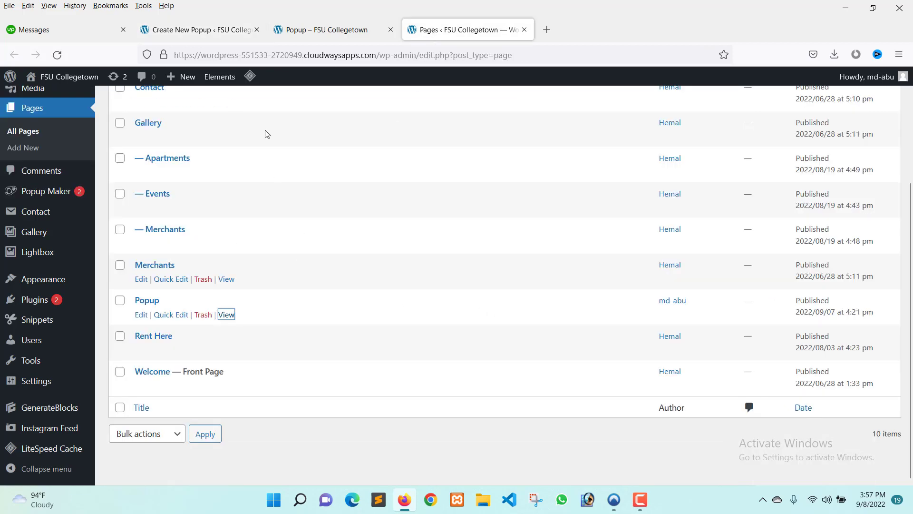
pyautogui.click(328, 30)
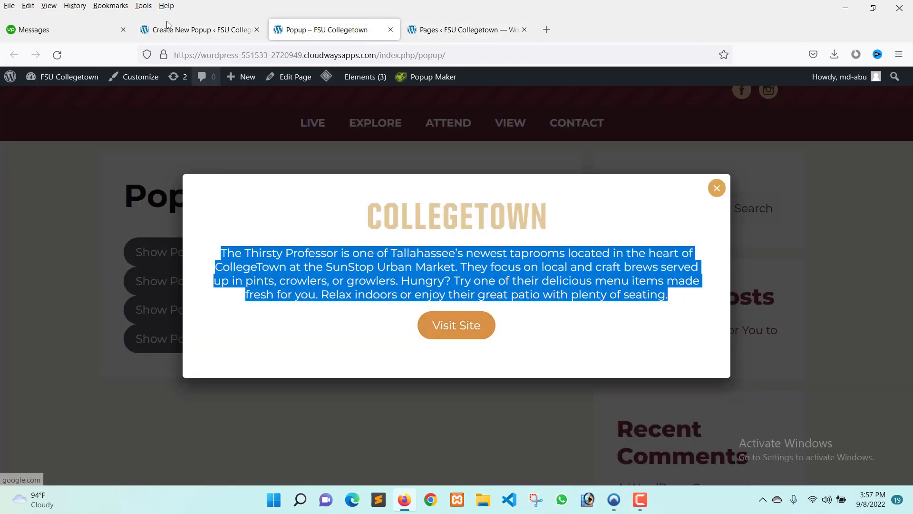
pyautogui.click(209, 29)
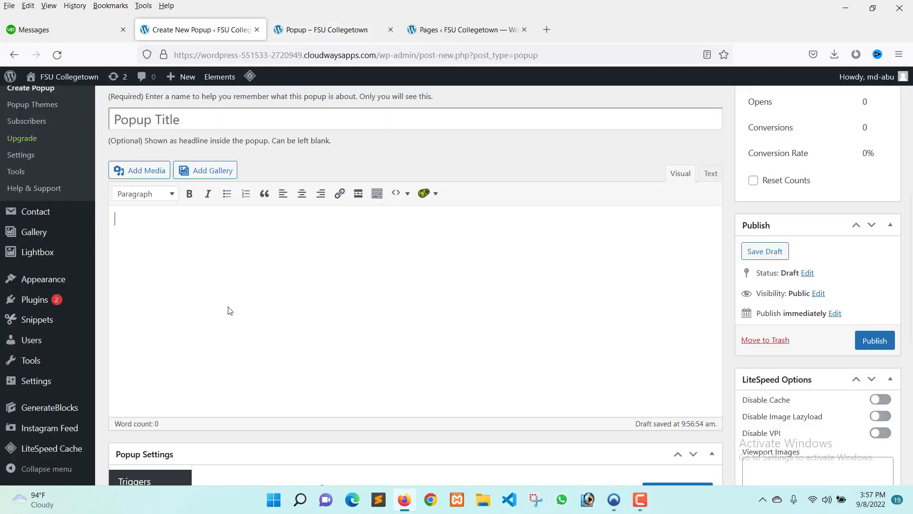
pyautogui.scroll(2, 338, 273)
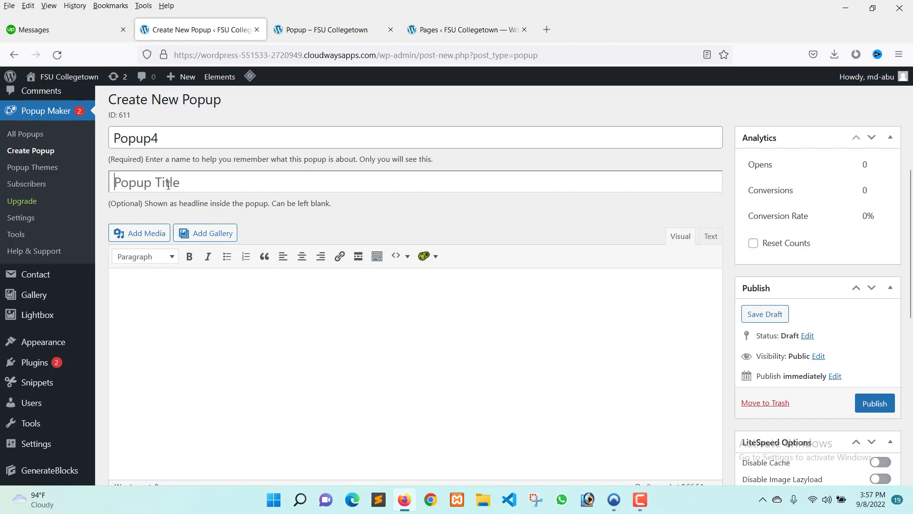
pyautogui.write('P')
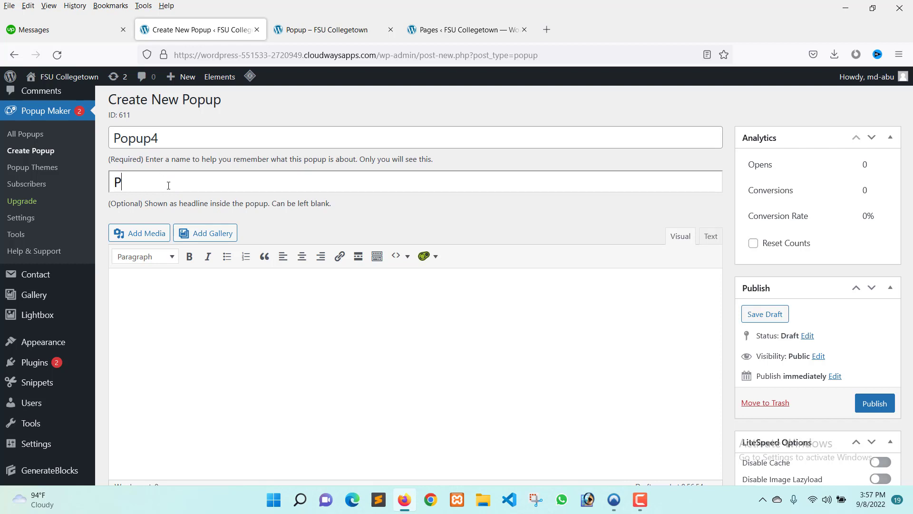
pyautogui.write('opup')
# Copy the selected Thirsty Professor paragraph from the live Popup page again and paste it into the new popup's content
pyautogui.scroll(-3, 277, 291)
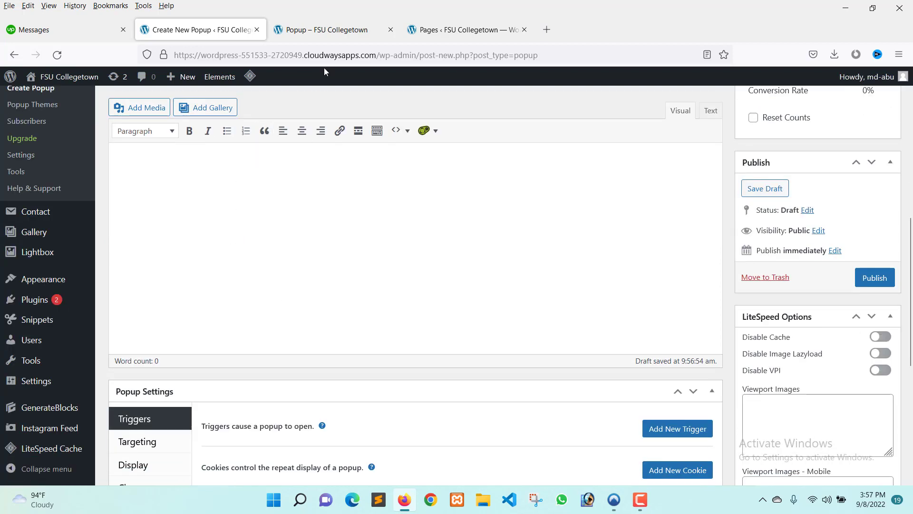
pyautogui.click(347, 33)
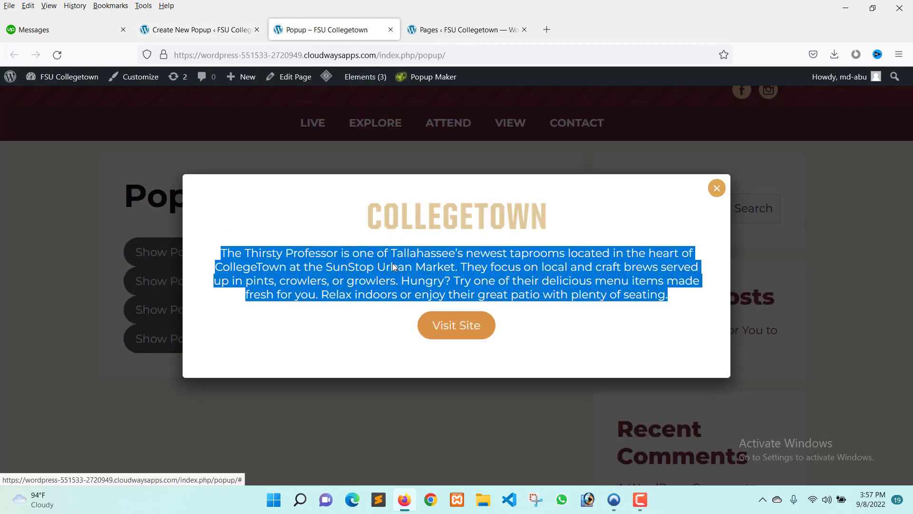
pyautogui.rightClick(385, 268)
pyautogui.click(397, 280)
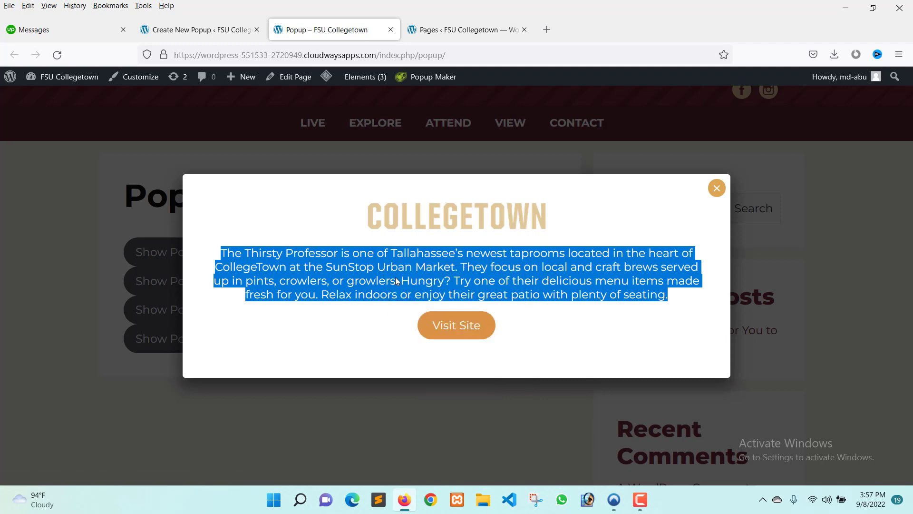
pyautogui.click(228, 30)
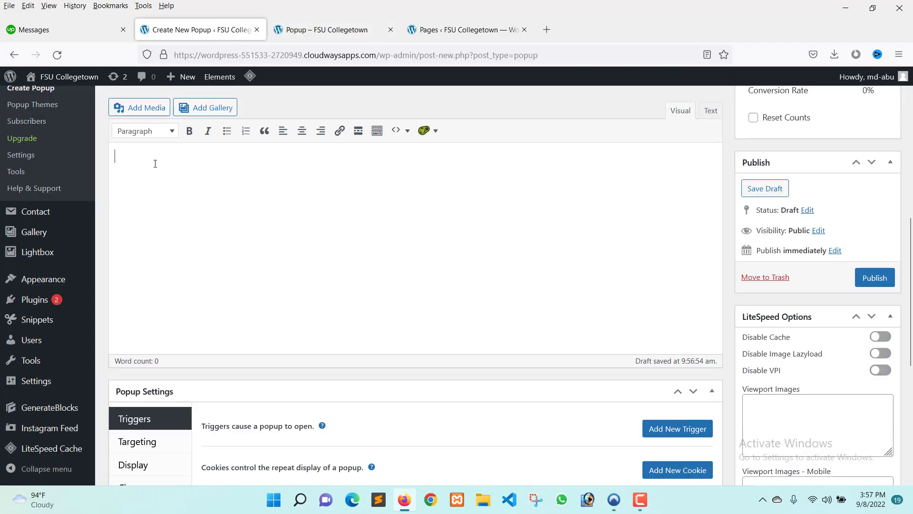
pyautogui.click(155, 163)
pyautogui.hotkey('ctrl', 'v')
# Center-align the whole Thirsty Professor description paragraph in the popup content
pyautogui.scroll(4, 271, 228)
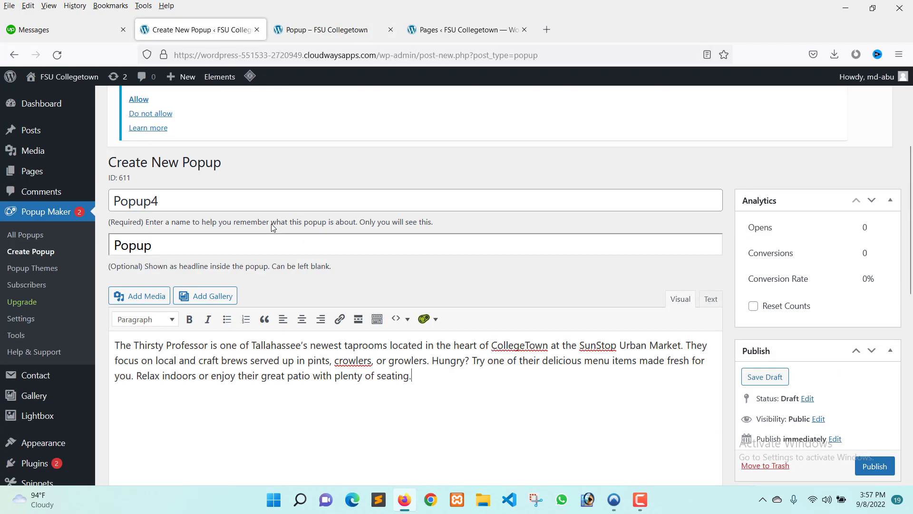
pyautogui.scroll(-3, 190, 266)
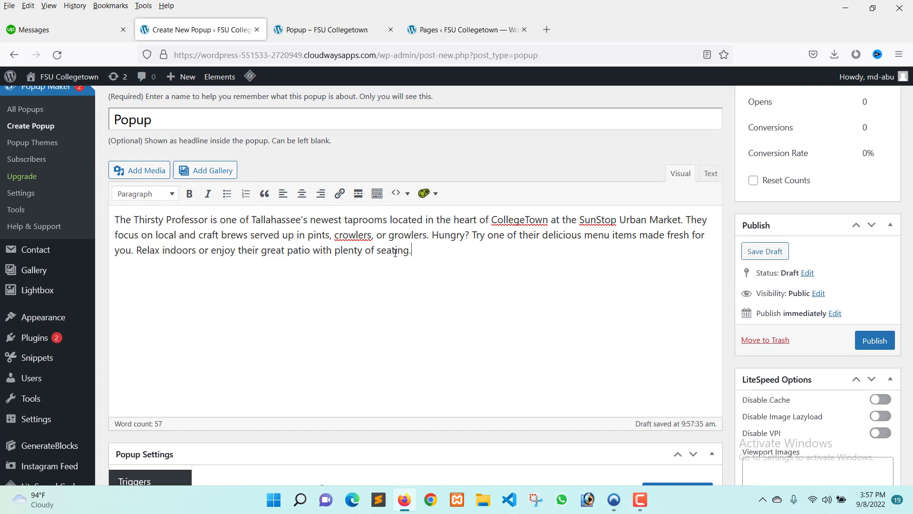
pyautogui.moveTo(411, 251); pyautogui.dragTo(123, 224)
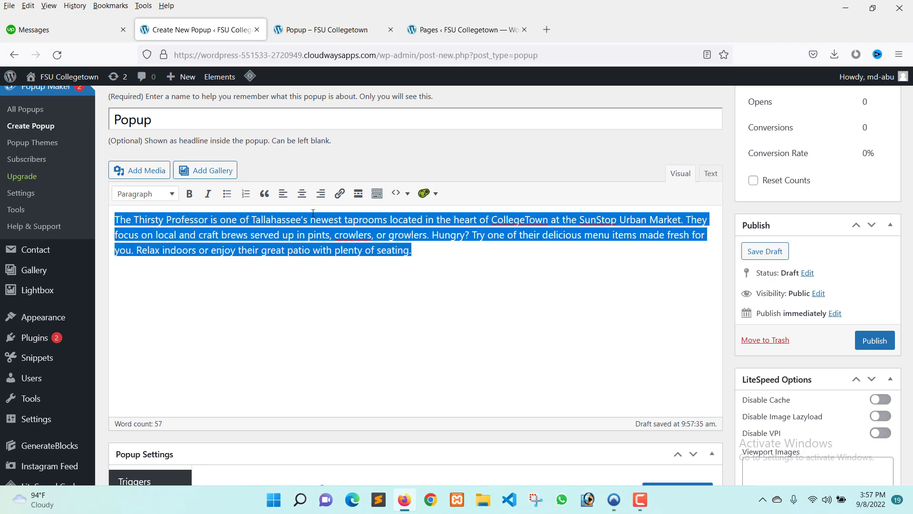
pyautogui.click(303, 194)
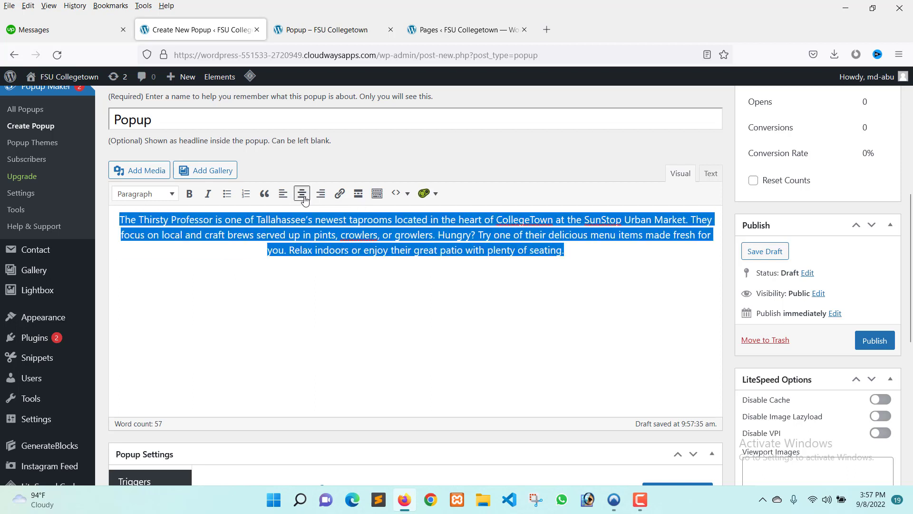
pyautogui.click(369, 269)
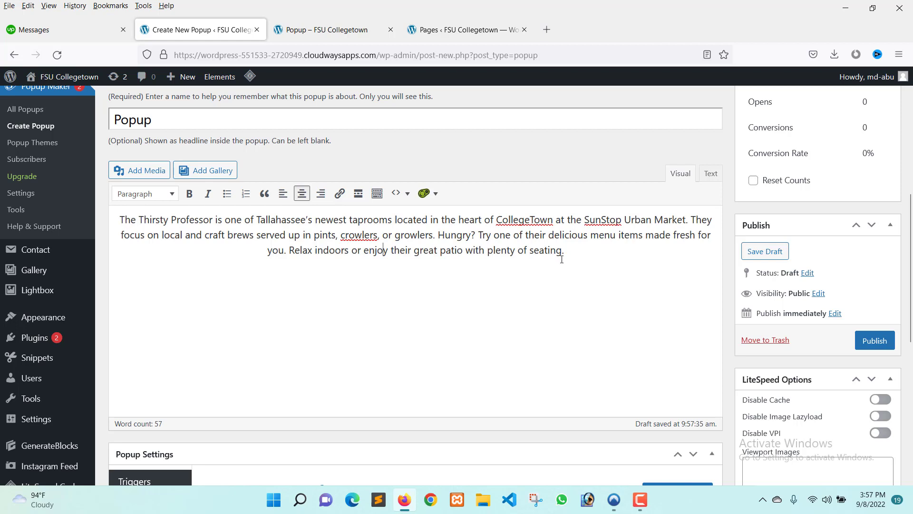
# Add an empty line above the description and insert the michelob-ultra.png image from the media library there
pyautogui.click(120, 221)
pyautogui.press('Return')
pyautogui.click(132, 222)
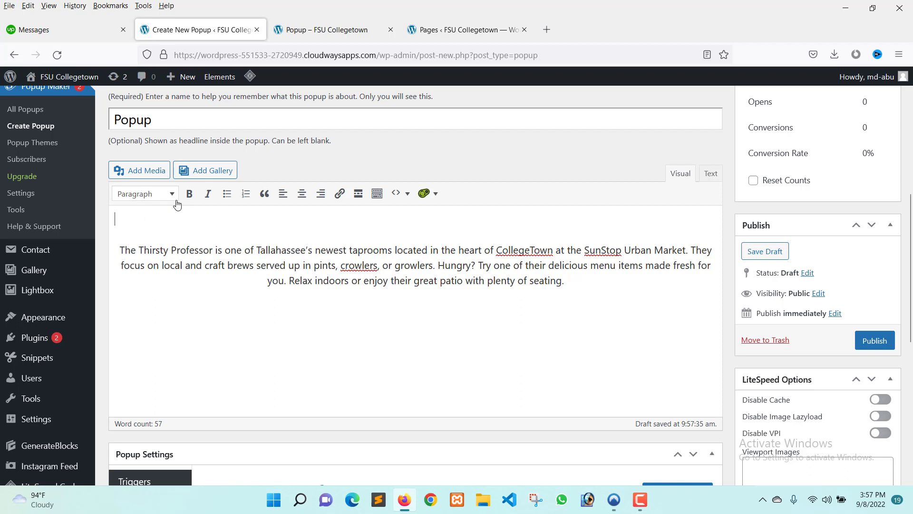
pyautogui.click(136, 171)
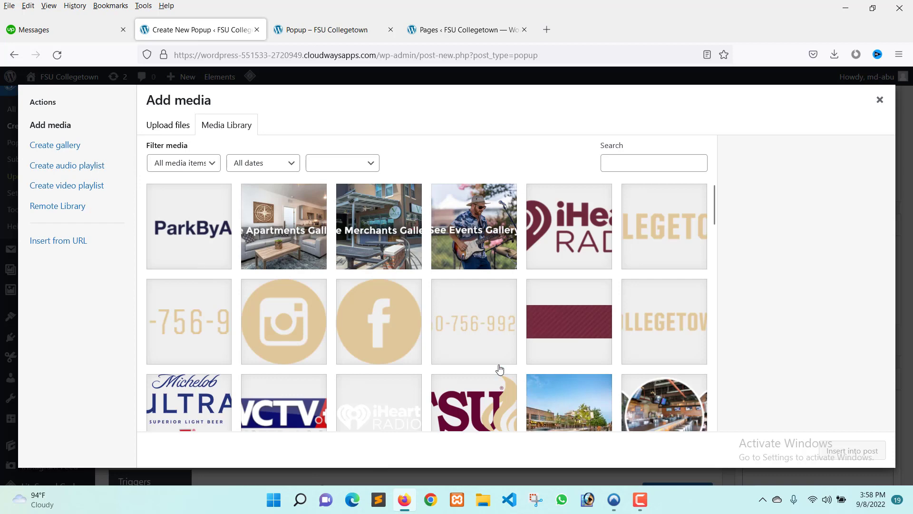
pyautogui.scroll(-2, 298, 307)
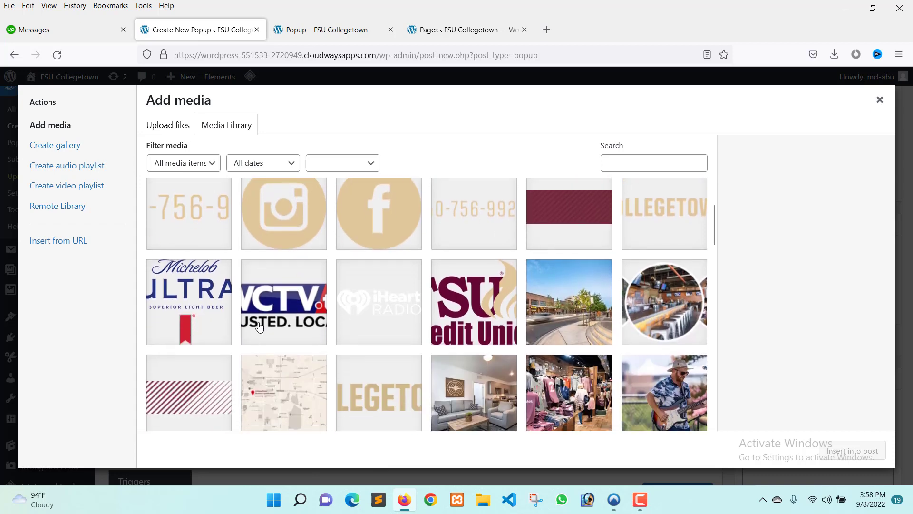
pyautogui.scroll(-2, 259, 326)
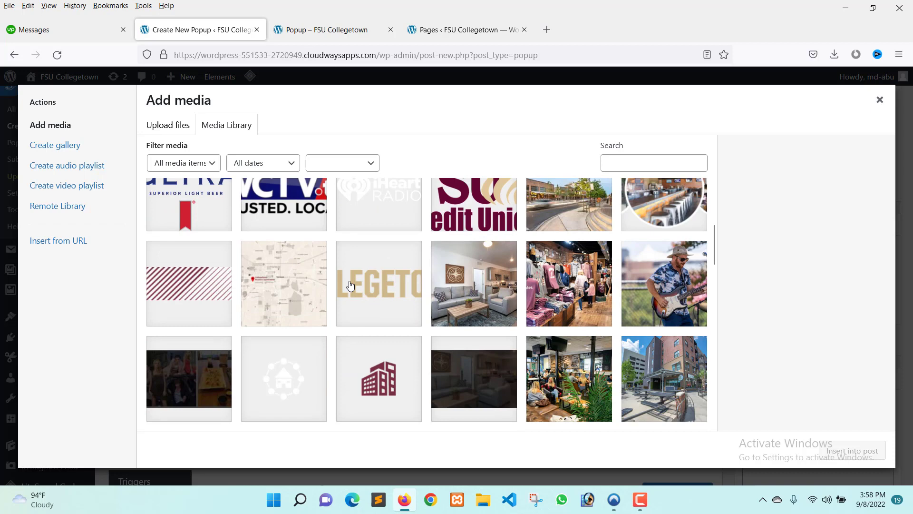
pyautogui.scroll(1, 403, 284)
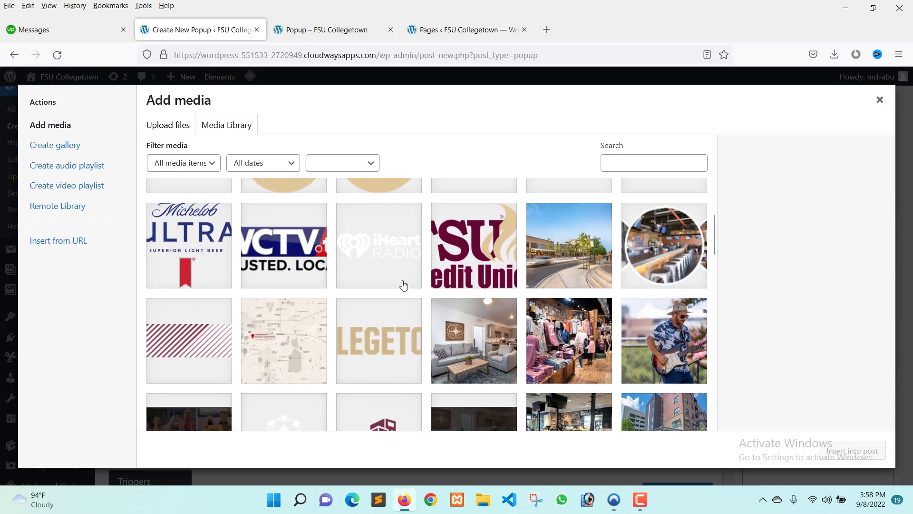
pyautogui.click(200, 253)
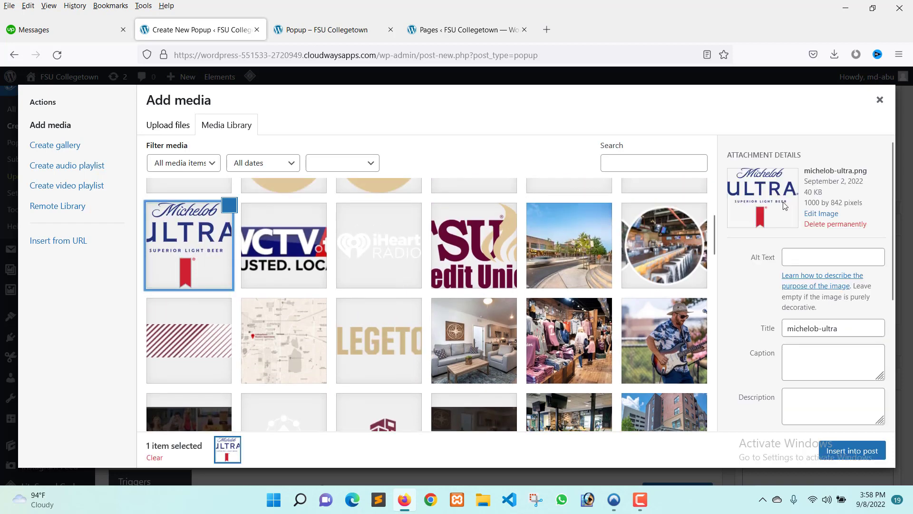
pyautogui.click(850, 450)
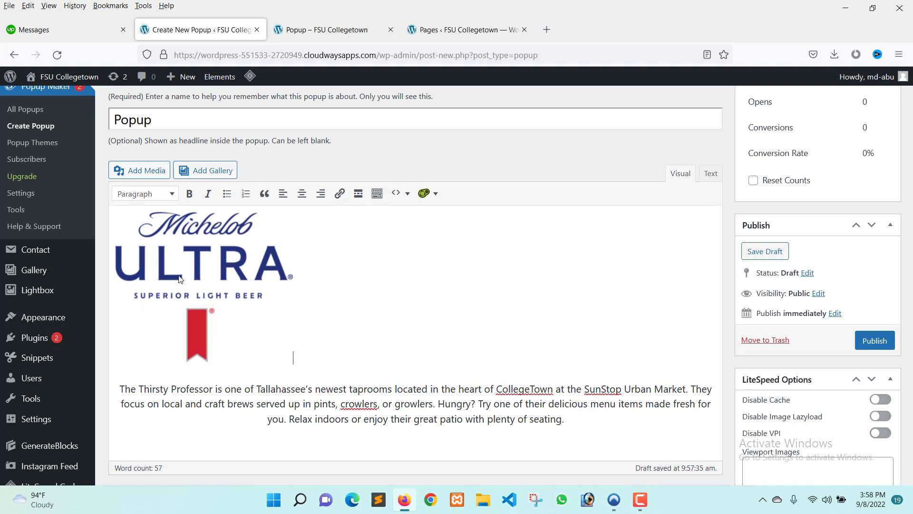
# Center the Michelob Ultra image in the popup content and link it to google.com
pyautogui.click(197, 275)
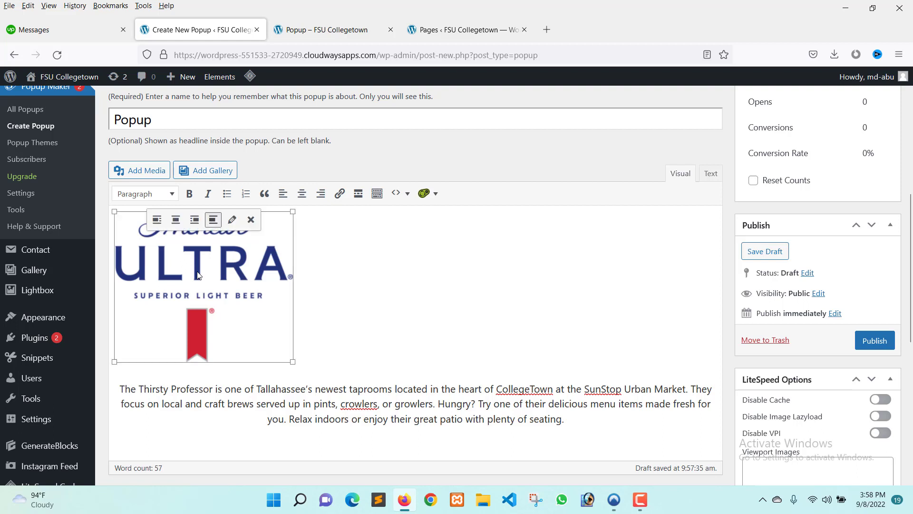
pyautogui.click(303, 199)
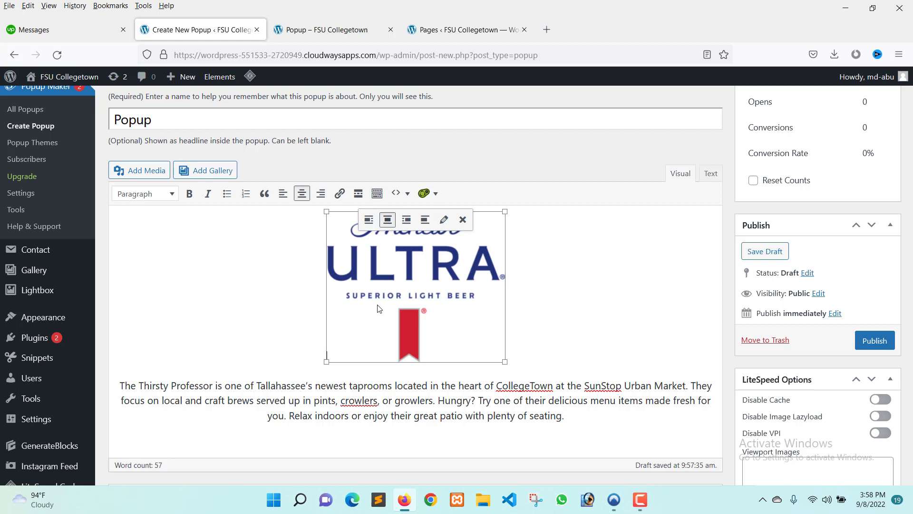
pyautogui.click(341, 202)
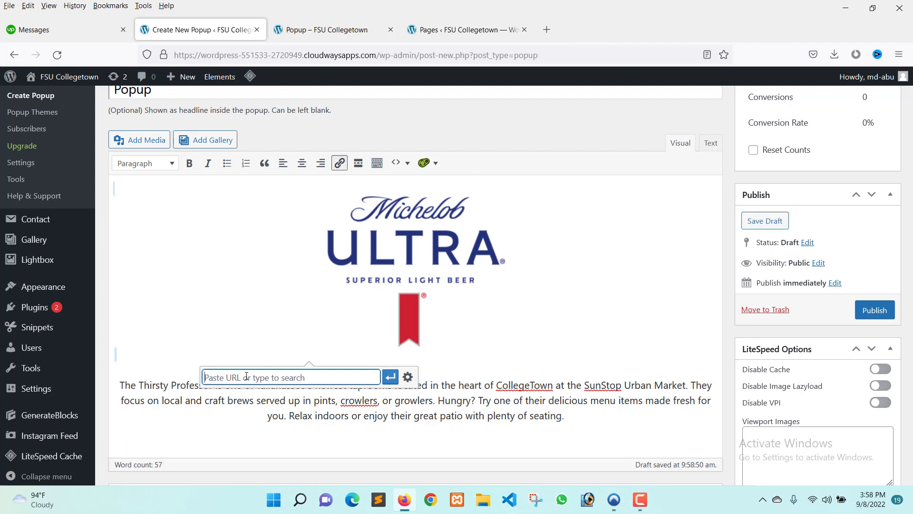
pyautogui.write('google.com')
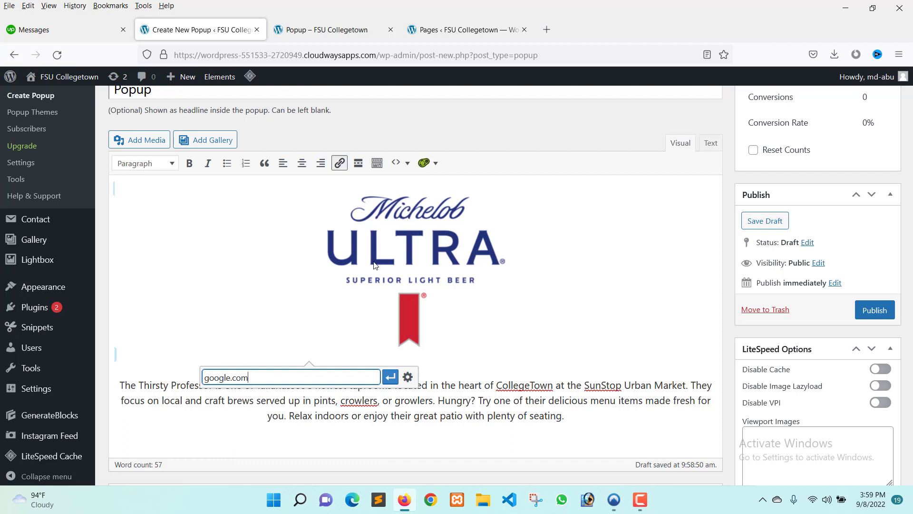
pyautogui.click(390, 379)
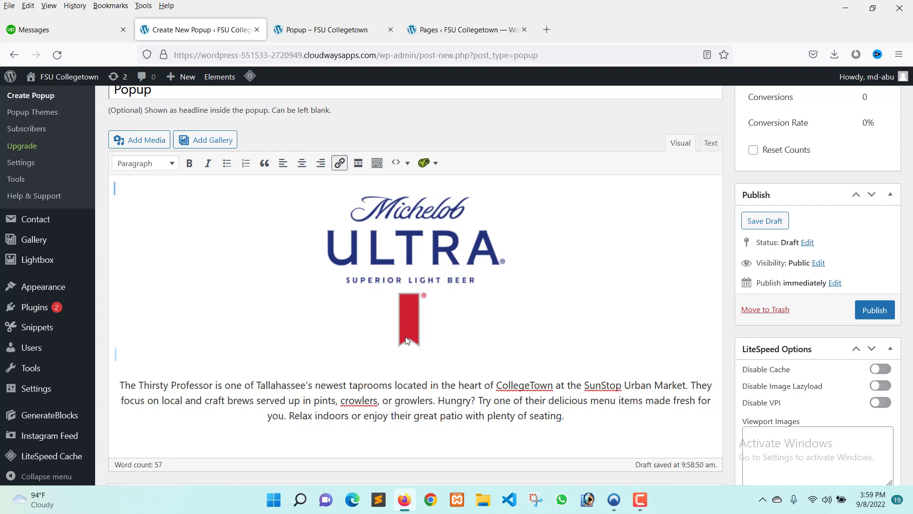
# Check the existing popup's button wording on the live page and add a Visit Site line below the description
pyautogui.scroll(-1, 406, 339)
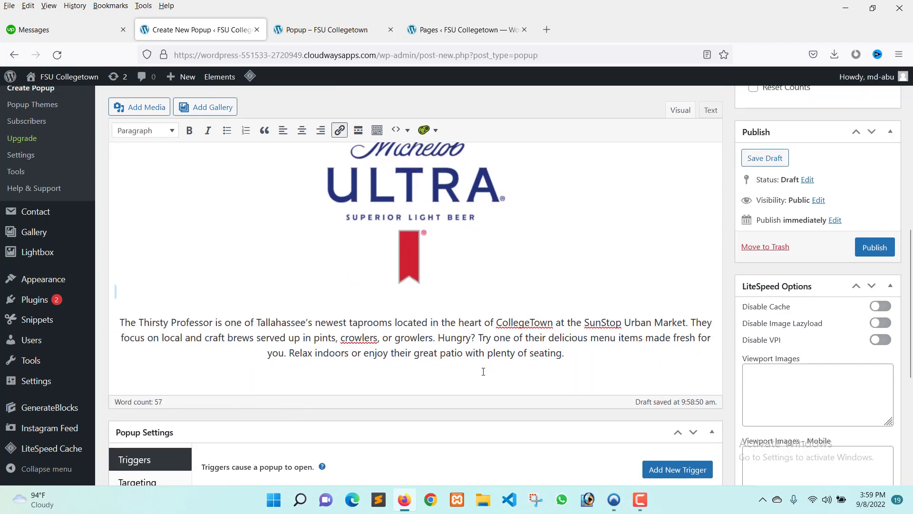
pyautogui.click(569, 358)
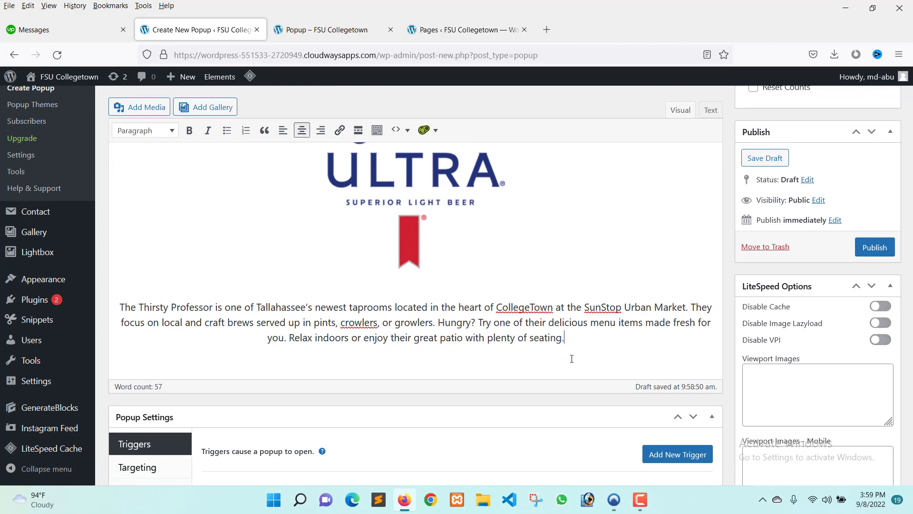
pyautogui.press('Return')
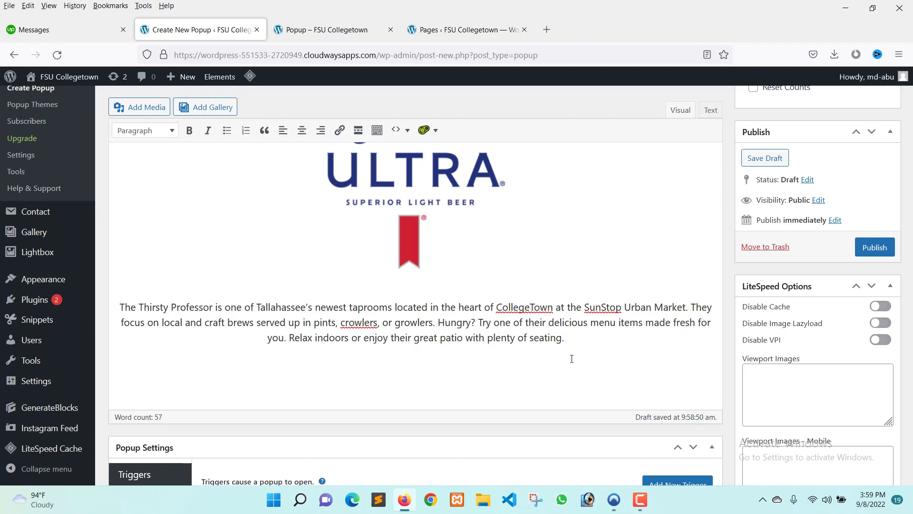
pyautogui.click(439, 30)
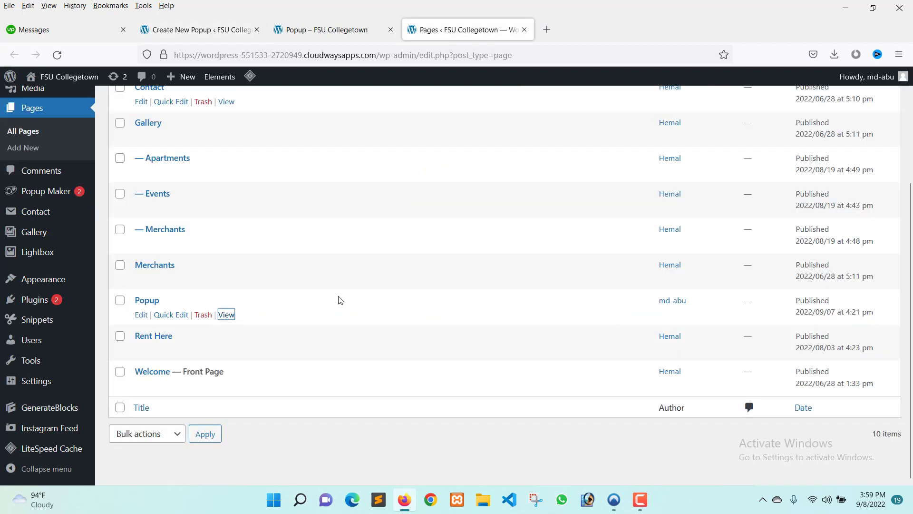
pyautogui.click(332, 30)
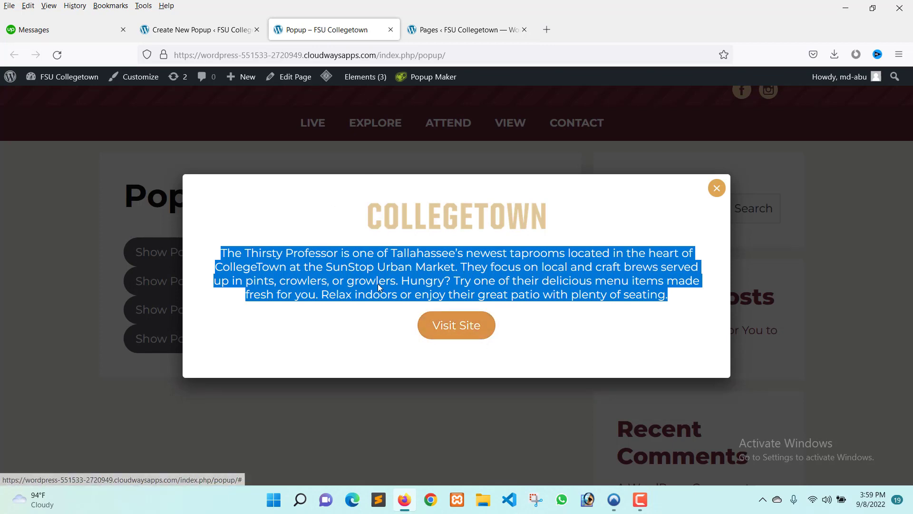
pyautogui.click(210, 31)
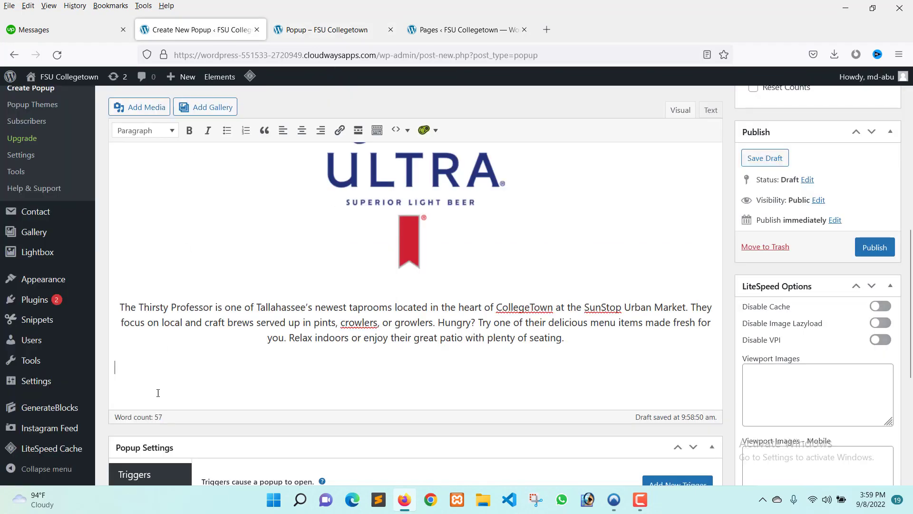
pyautogui.click(335, 30)
pyautogui.click(185, 30)
pyautogui.write('Visit Si')
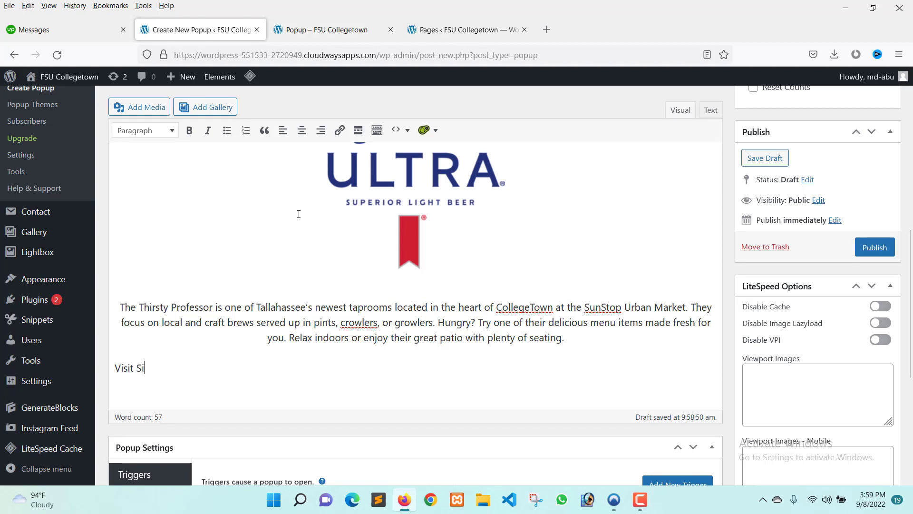
pyautogui.write('te')
# Center-align the Visit Site line in the popup content and link it to "/"
pyautogui.moveTo(175, 370); pyautogui.dragTo(102, 369)
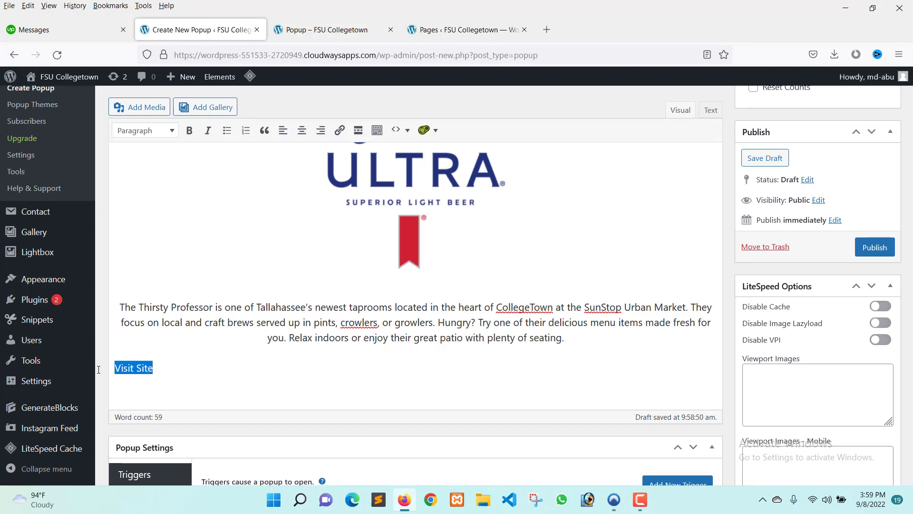
pyautogui.click(302, 130)
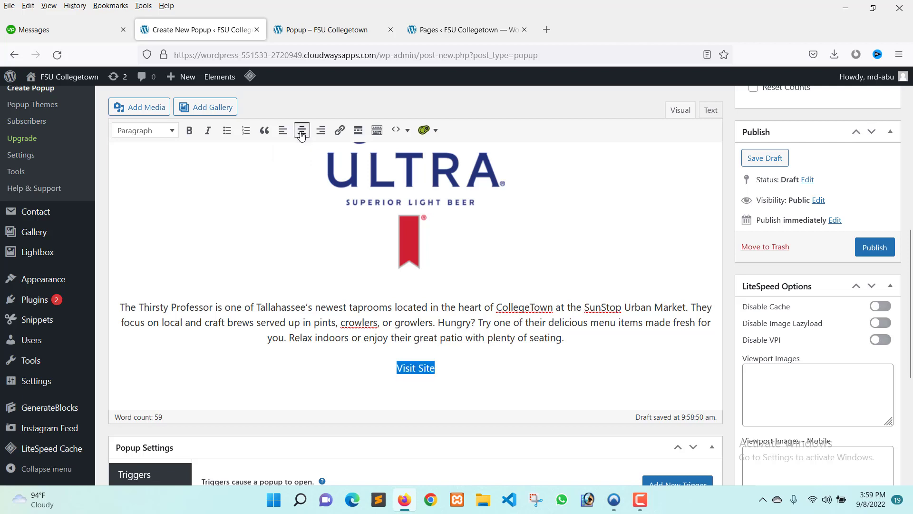
pyautogui.click(339, 131)
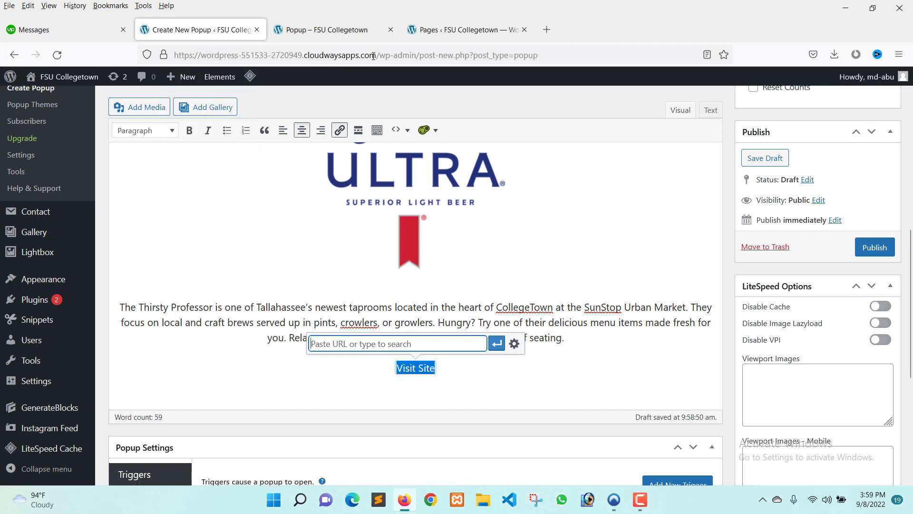
pyautogui.moveTo(377, 56); pyautogui.dragTo(174, 55)
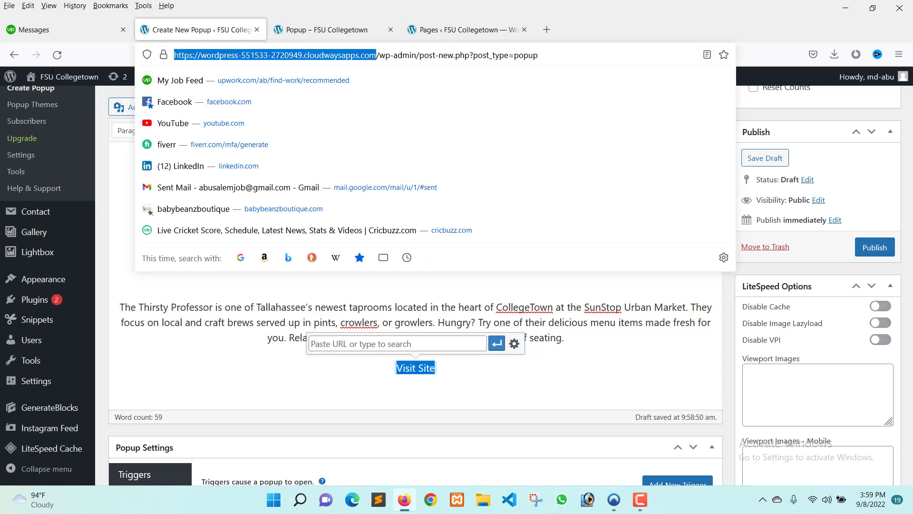
pyautogui.click(350, 346)
pyautogui.write('/')
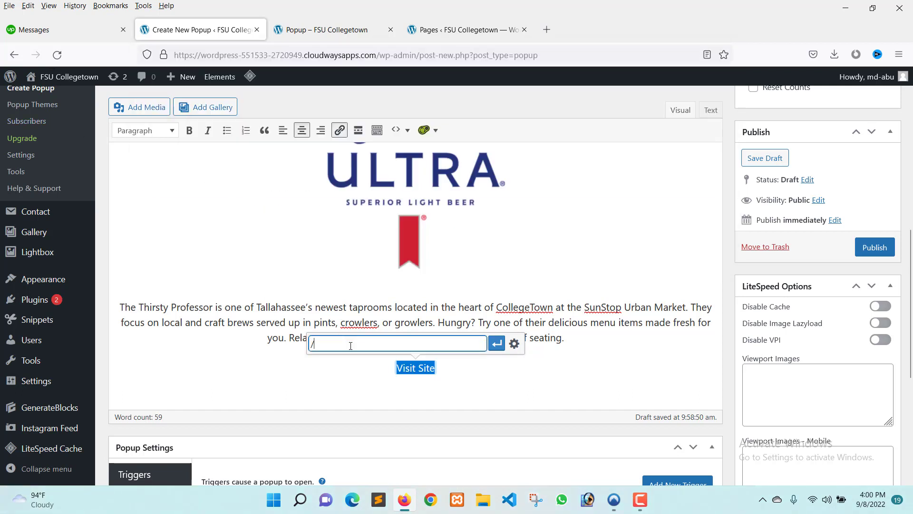
pyautogui.click(496, 346)
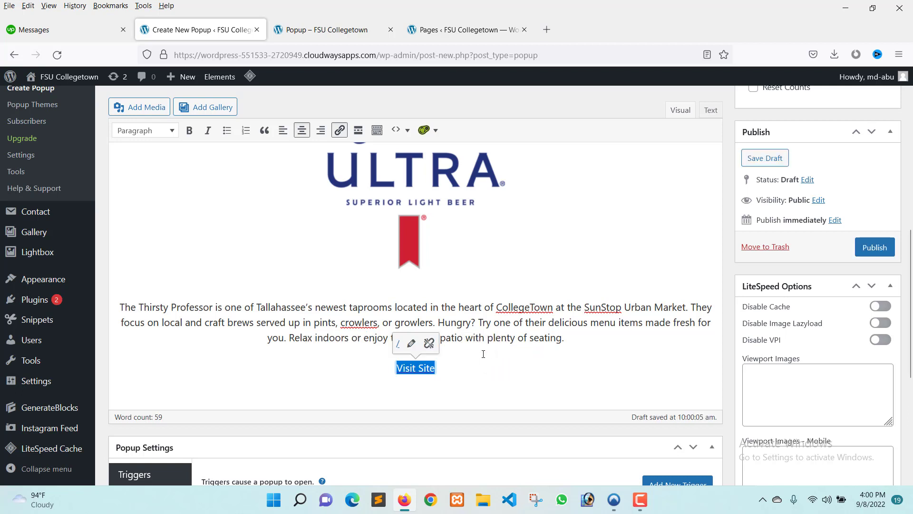
pyautogui.click(451, 371)
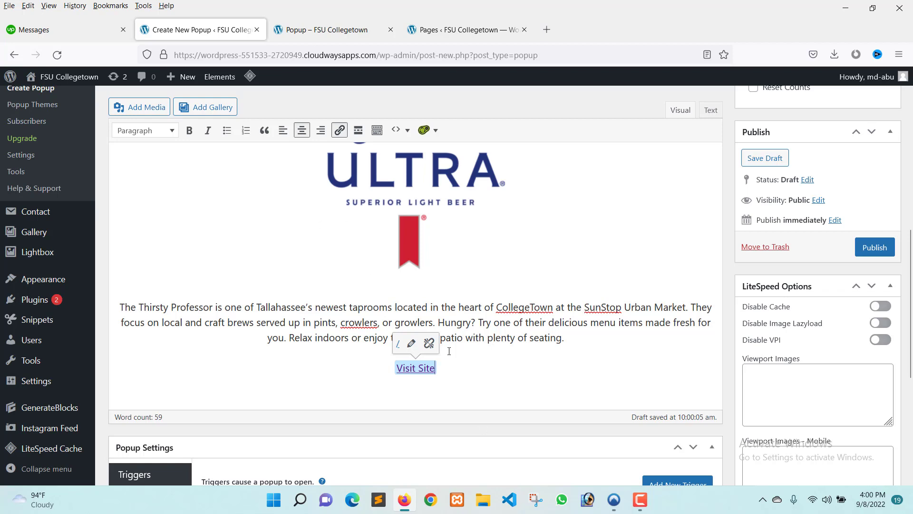
# Check on the live Popup page how the first Show Popup button opens its popup, closing the popup after each check
pyautogui.scroll(3, 354, 278)
pyautogui.scroll(-7, 476, 309)
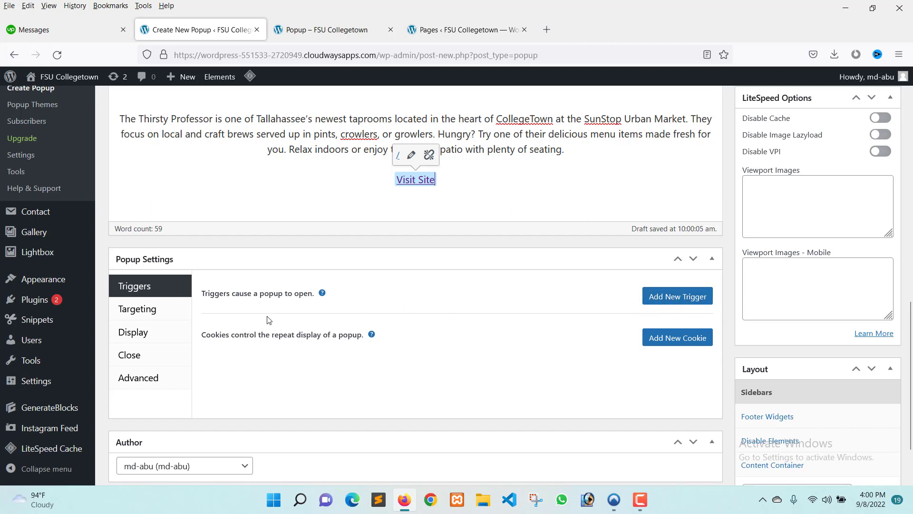
pyautogui.click(461, 33)
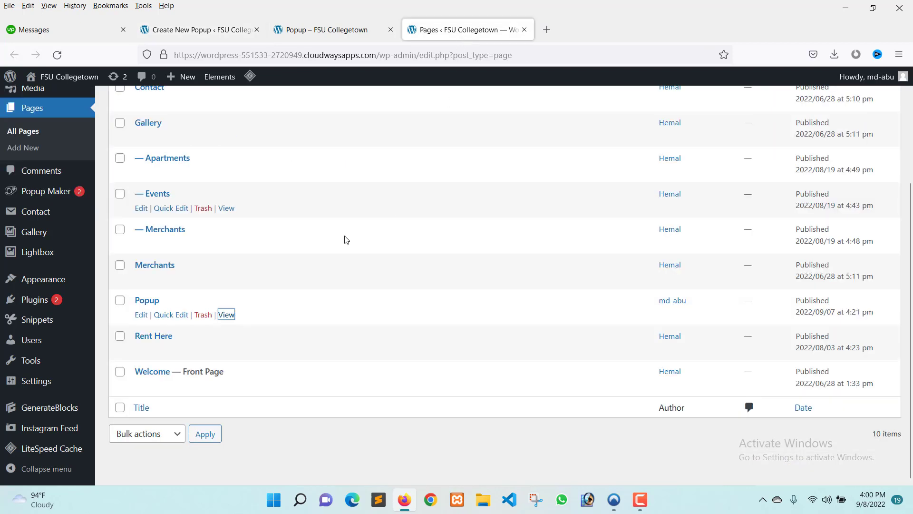
pyautogui.click(329, 34)
pyautogui.click(163, 250)
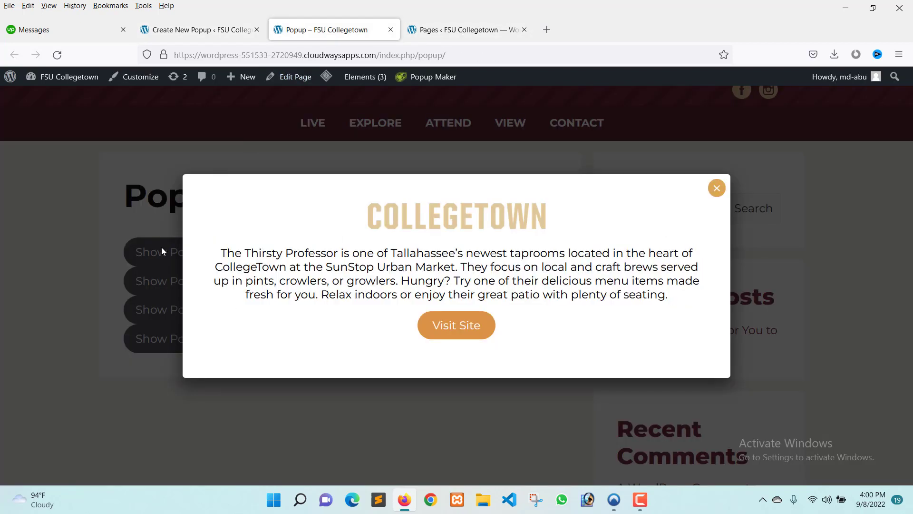
pyautogui.click(716, 188)
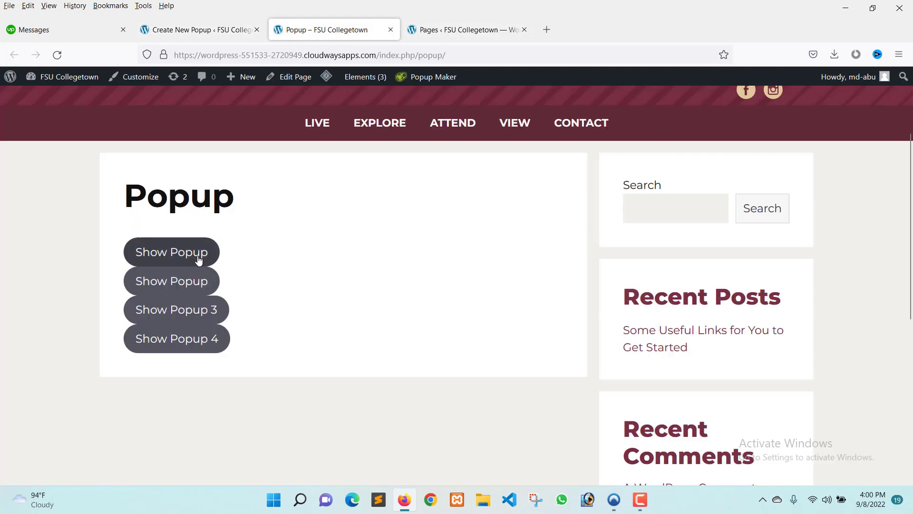
pyautogui.click(198, 255)
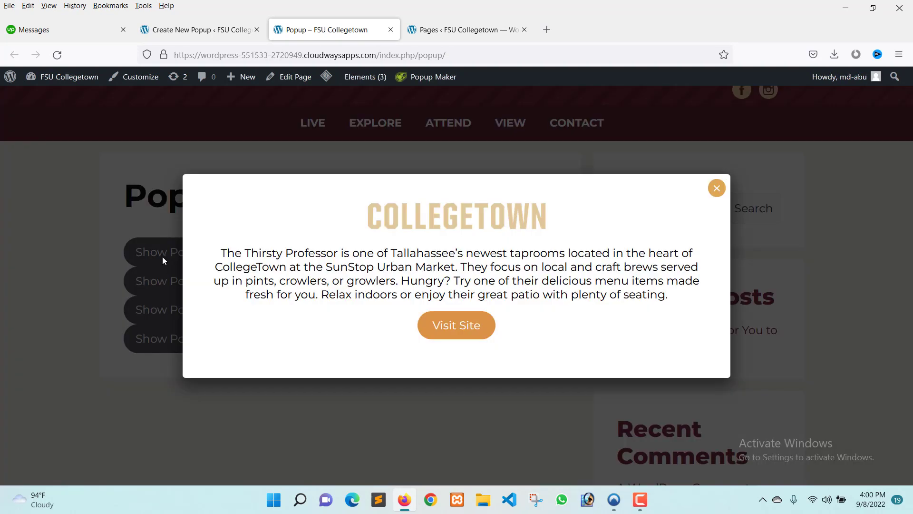
pyautogui.click(716, 187)
# Add a Click Open trigger to the new popup, with the cookie option kept on and set to On Popup Close
pyautogui.click(199, 29)
pyautogui.scroll(-2, 293, 231)
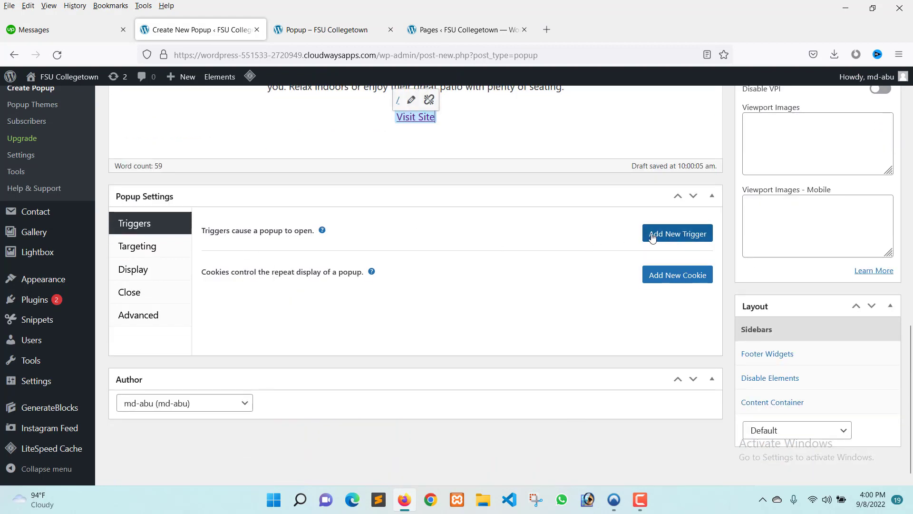
pyautogui.click(662, 239)
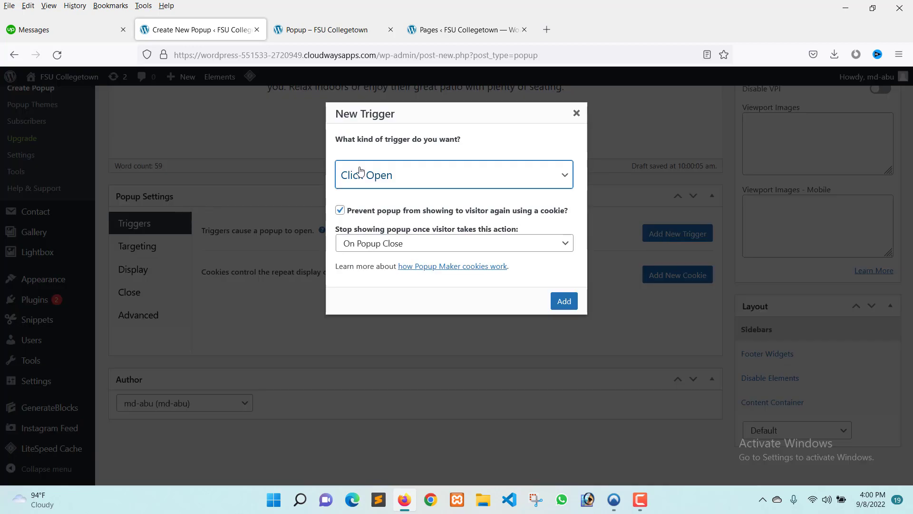
pyautogui.click(400, 185)
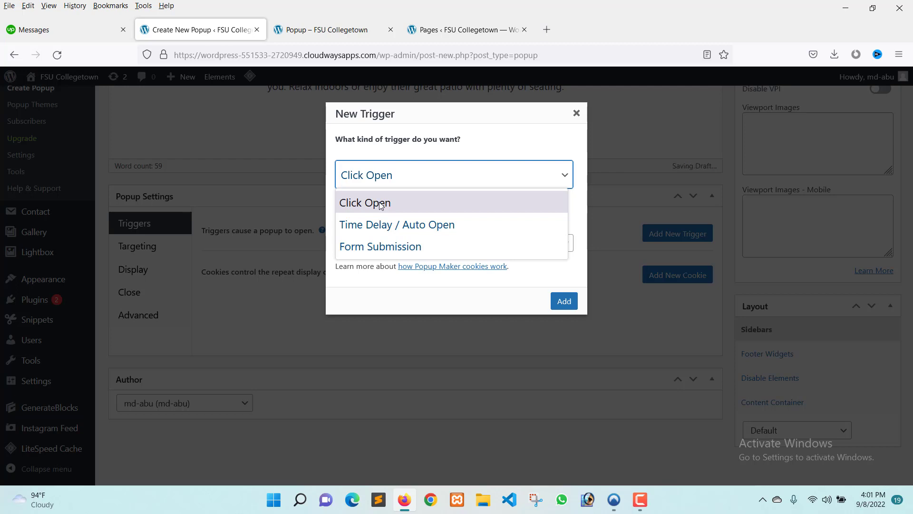
pyautogui.click(380, 203)
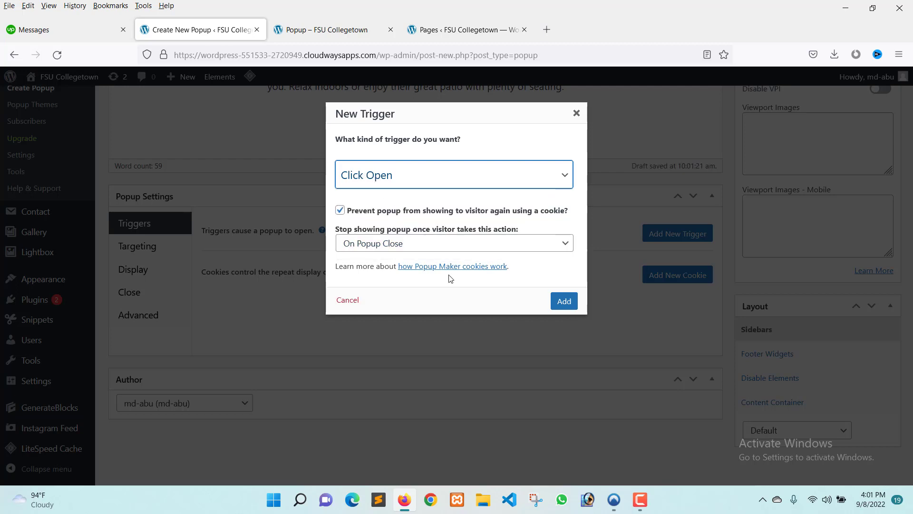
pyautogui.click(565, 302)
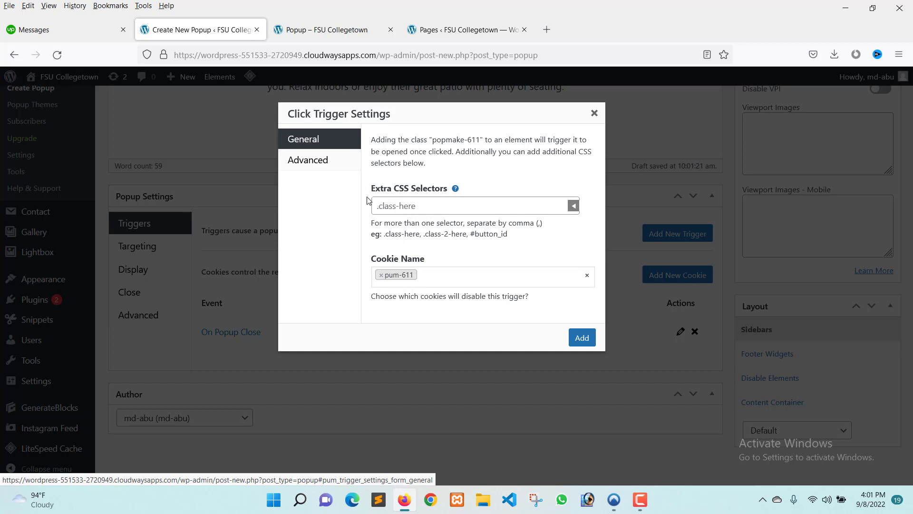
# Set the click trigger's extra CSS selector to .popup_5, add the trigger, and select the class name popup_5 in the trigger list
pyautogui.click(414, 205)
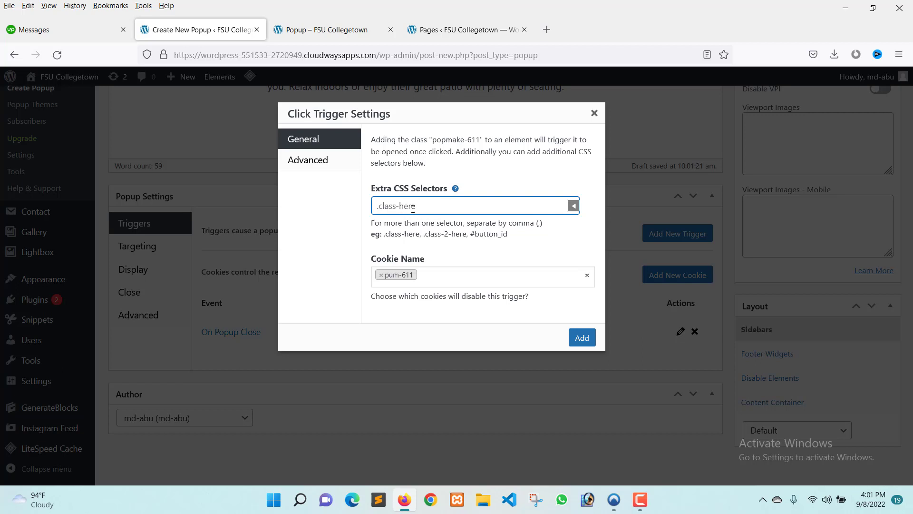
pyautogui.write('.popup')
pyautogui.moveTo(379, 209); pyautogui.dragTo(373, 209)
pyautogui.click(401, 210)
pyautogui.moveTo(379, 207); pyautogui.dragTo(372, 207)
pyautogui.write('#')
pyautogui.press('BackSpace')
pyautogui.write('.')
pyautogui.write('5')
pyautogui.click(587, 339)
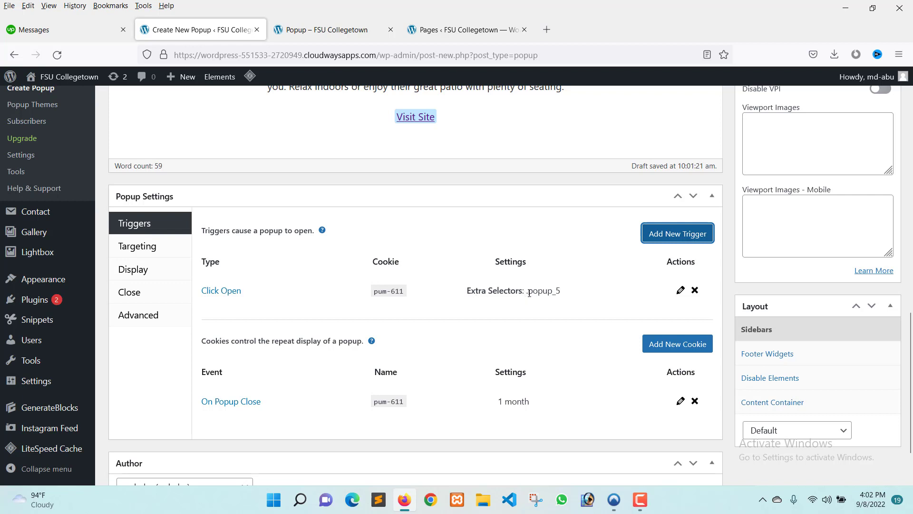
pyautogui.moveTo(528, 291)
pyautogui.mouseDown()
pyautogui.moveTo(561, 291)
pyautogui.moveTo(528, 291)
pyautogui.mouseUp()
pyautogui.click(559, 291)
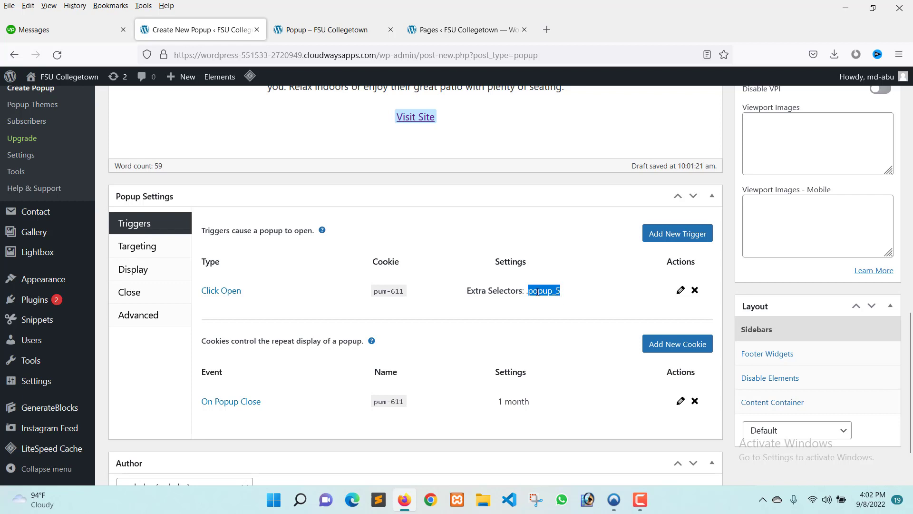
# Target the popup to All Pages and apply the Center Popup display preset
pyautogui.click(138, 257)
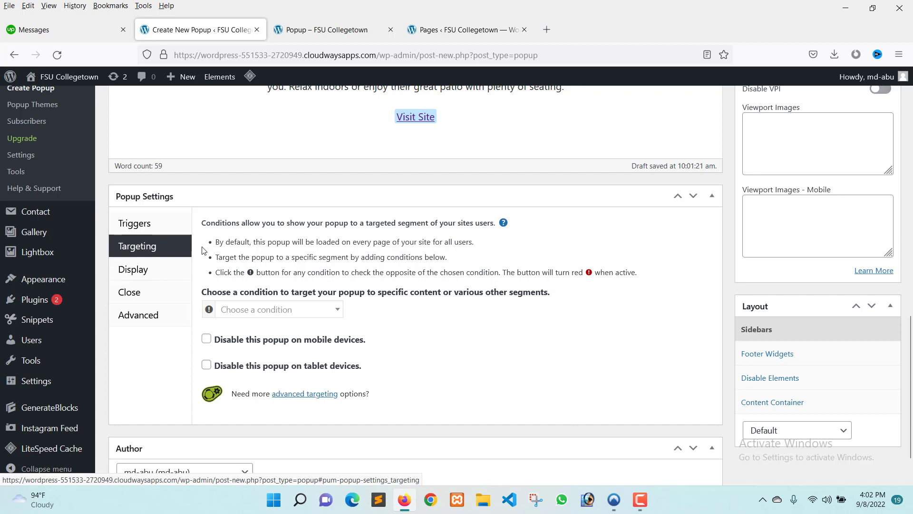
pyautogui.click(278, 315)
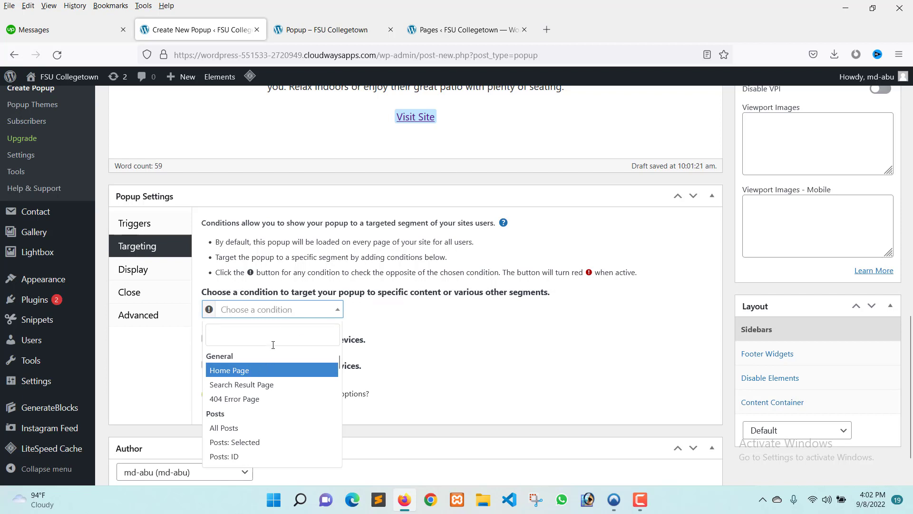
pyautogui.scroll(-2, 267, 376)
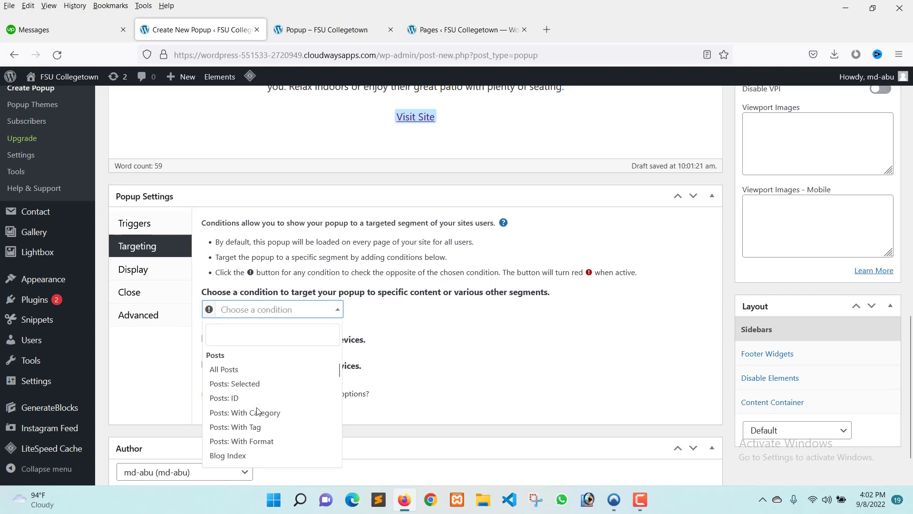
pyautogui.scroll(-3, 242, 364)
pyautogui.click(242, 353)
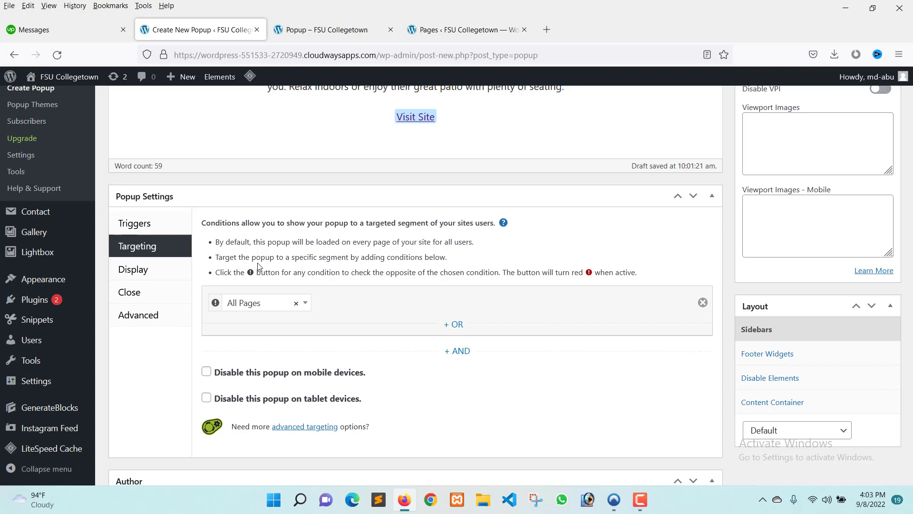
pyautogui.click(147, 275)
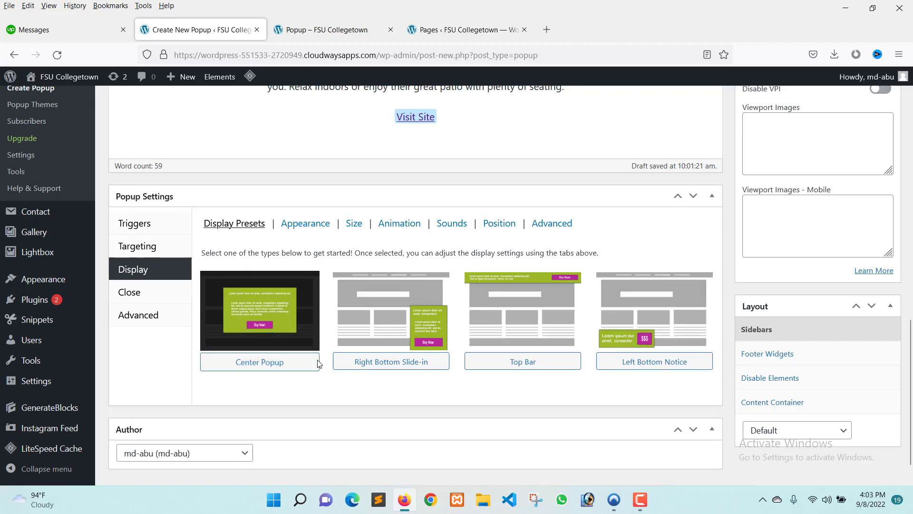
pyautogui.click(249, 318)
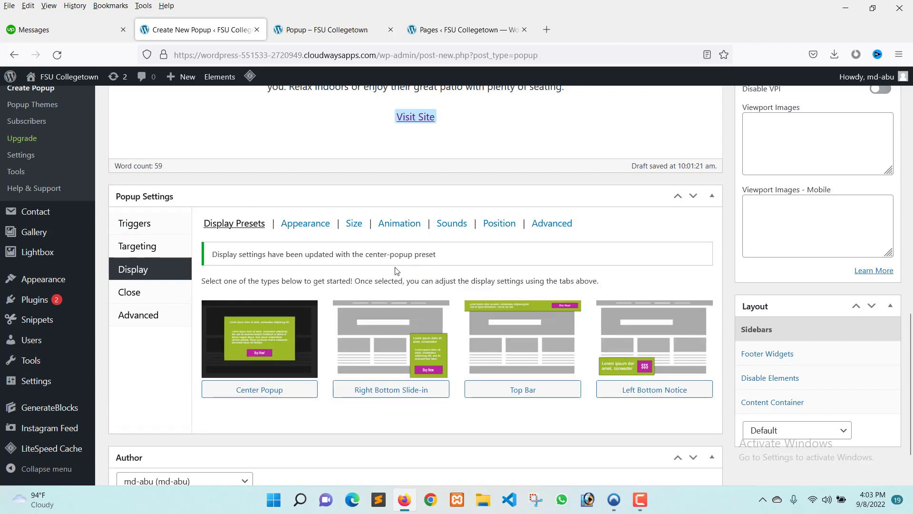
# Review the popup's display settings for theme, size, animation, sounds, position and advanced options
pyautogui.click(306, 224)
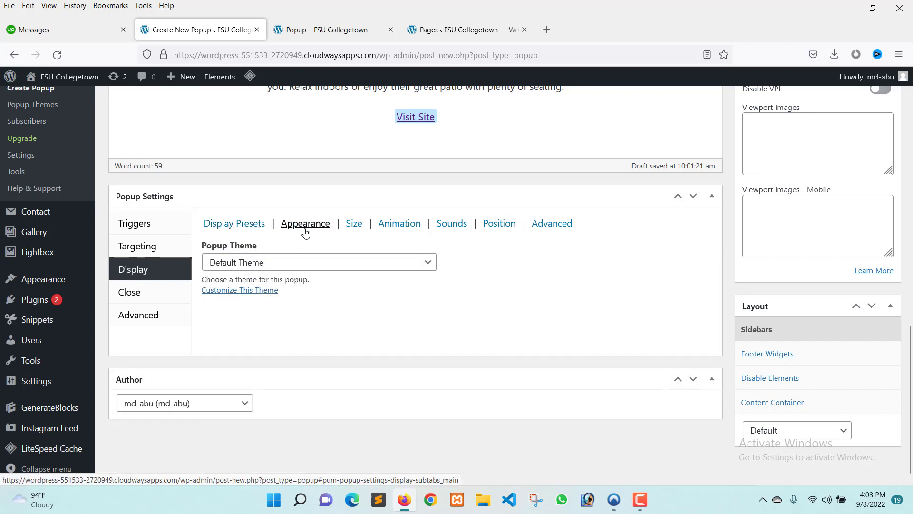
pyautogui.click(274, 266)
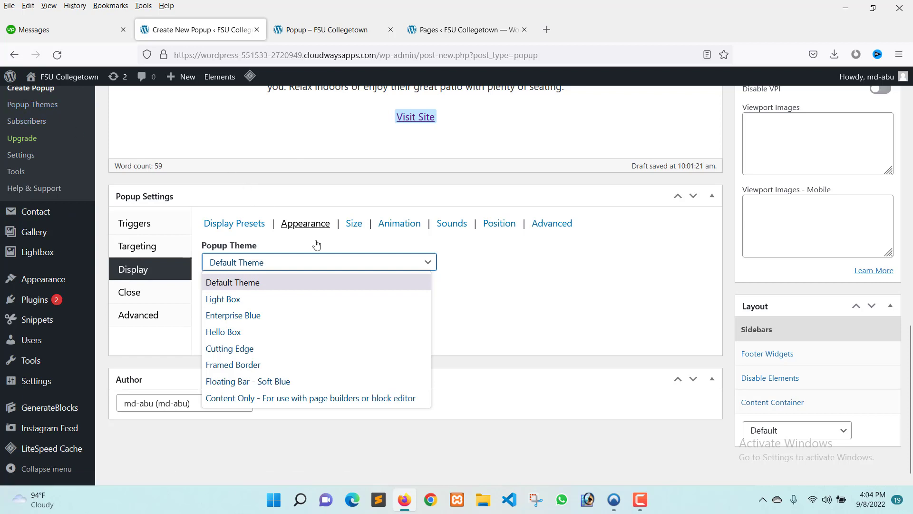
pyautogui.click(255, 267)
pyautogui.click(352, 229)
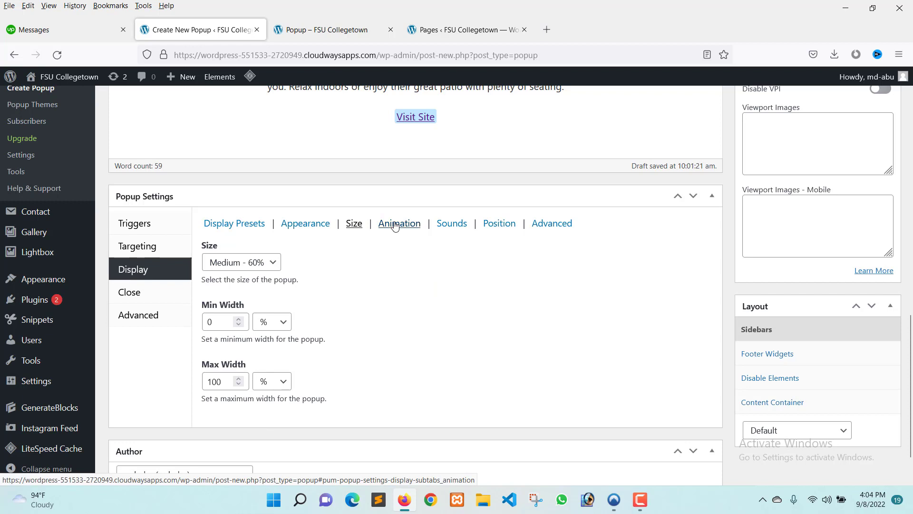
pyautogui.click(394, 226)
pyautogui.click(453, 228)
pyautogui.click(491, 226)
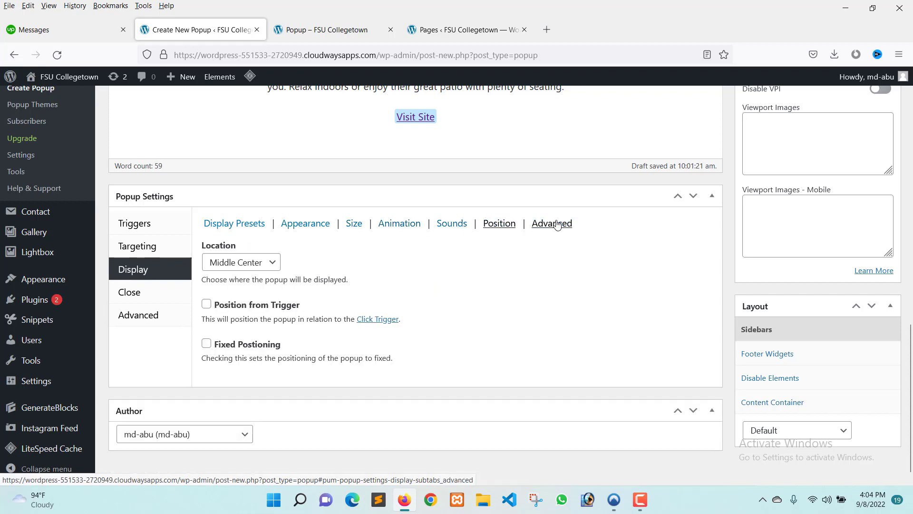
pyautogui.click(550, 225)
pyautogui.click(237, 226)
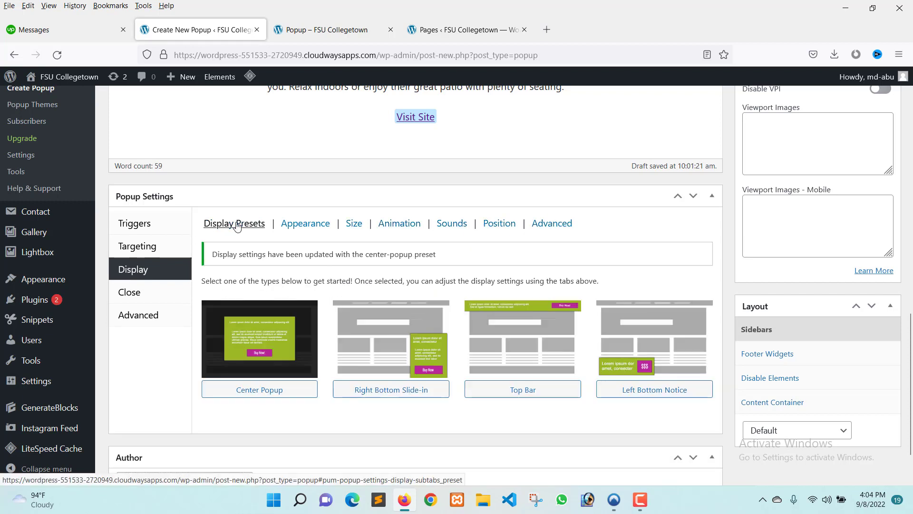
# Review the popup's close button settings against the existing popup on the live page, and look over the advanced settings
pyautogui.click(152, 298)
pyautogui.click(235, 266)
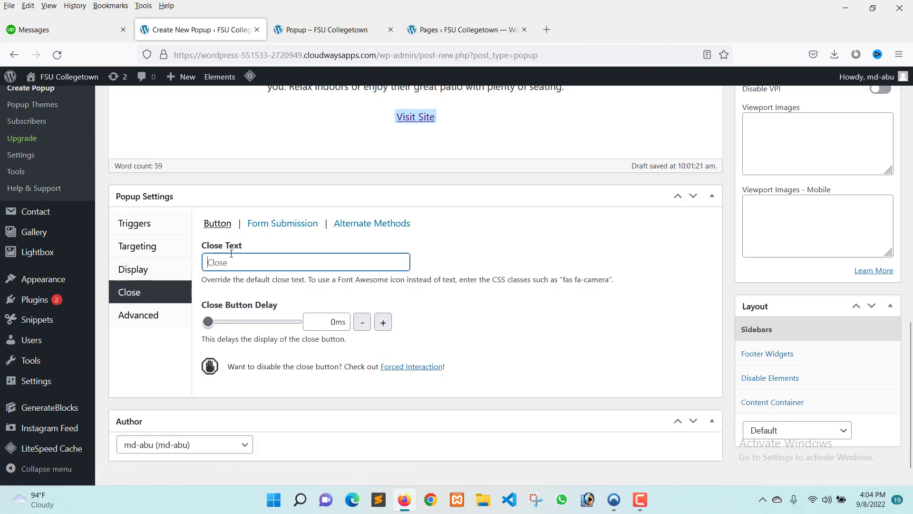
pyautogui.click(361, 31)
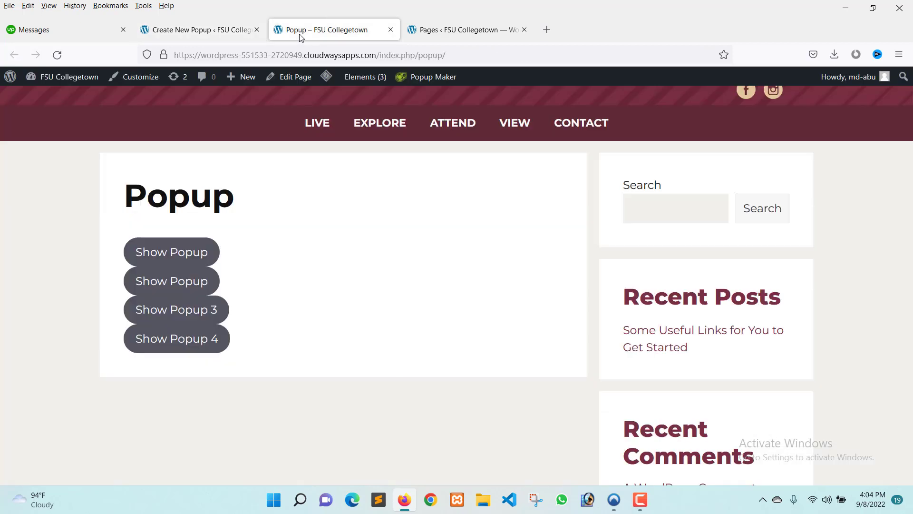
pyautogui.click(167, 259)
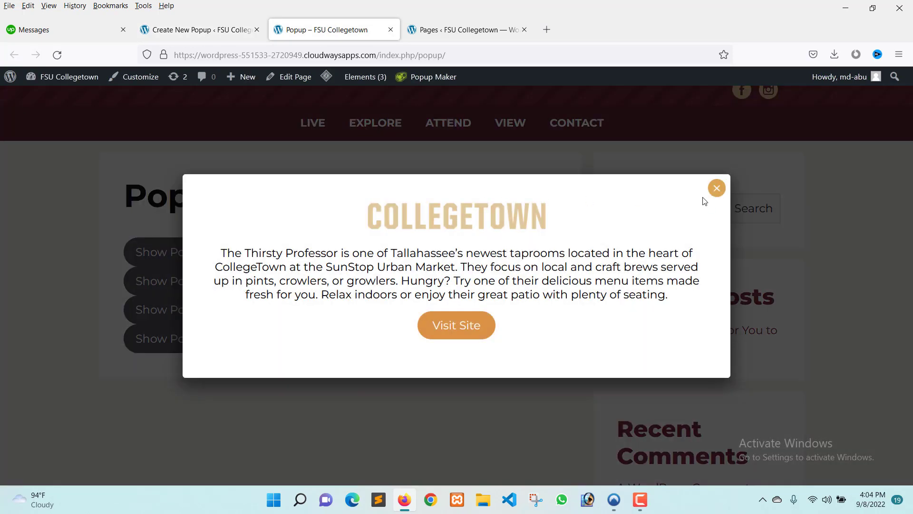
pyautogui.click(178, 33)
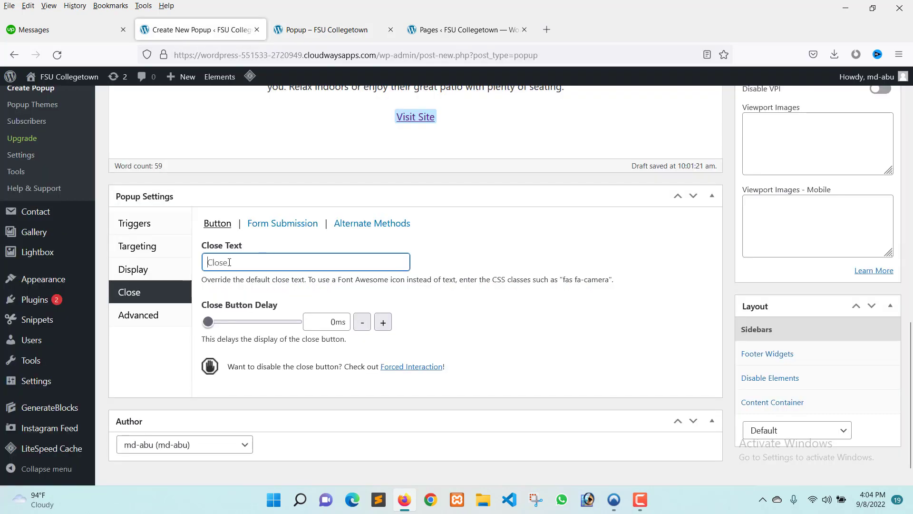
pyautogui.click(309, 34)
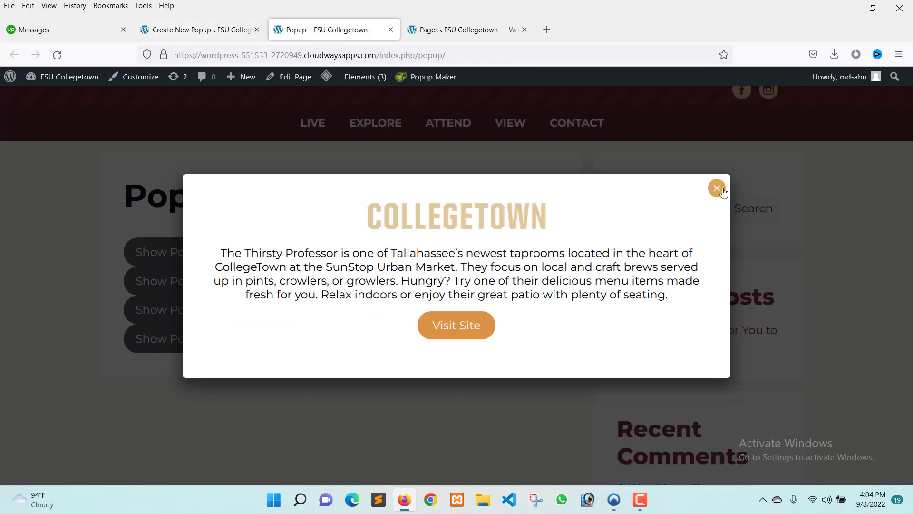
pyautogui.click(205, 38)
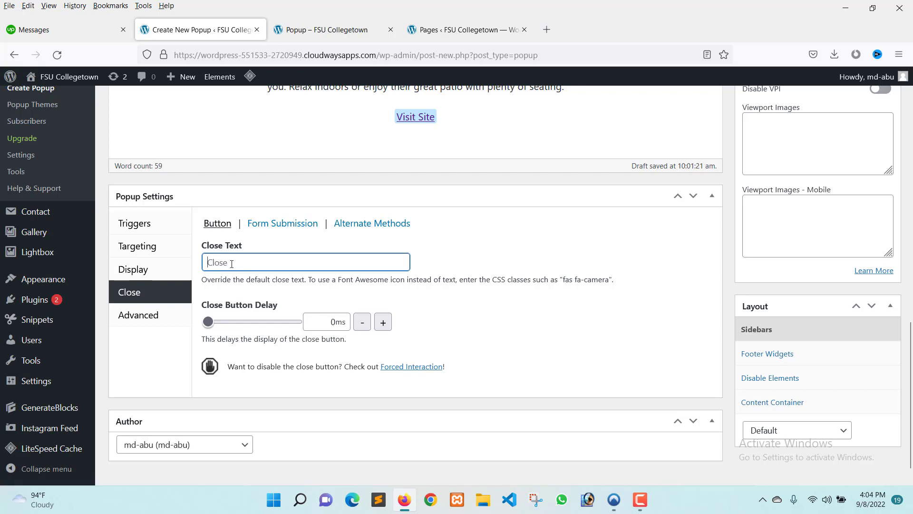
pyautogui.click(140, 322)
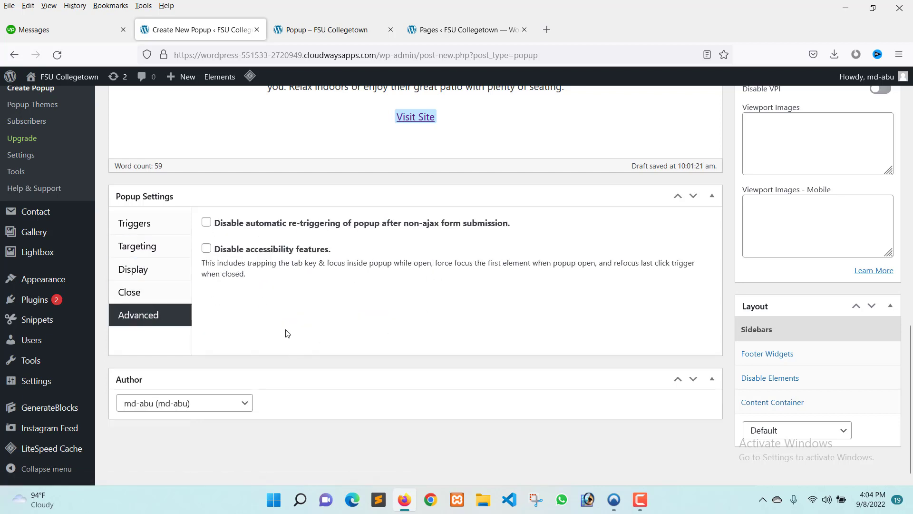
# Check the popup's title and content, and publish the popup
pyautogui.scroll(5, 789, 346)
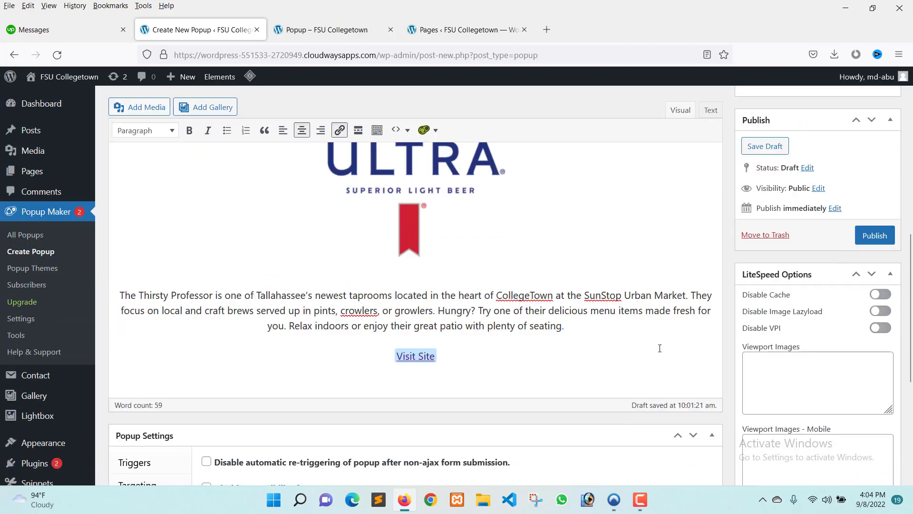
pyautogui.scroll(4, 659, 348)
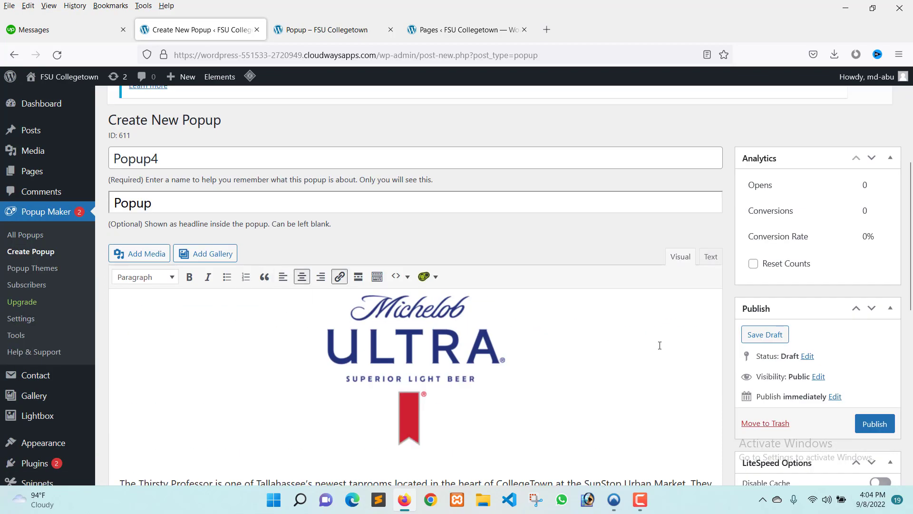
pyautogui.scroll(-3, 389, 245)
pyautogui.scroll(3, 843, 226)
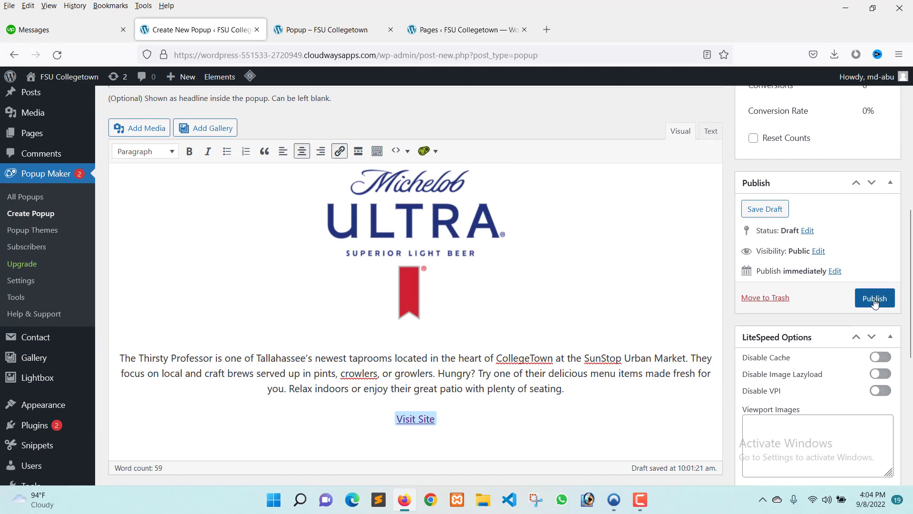
pyautogui.click(875, 298)
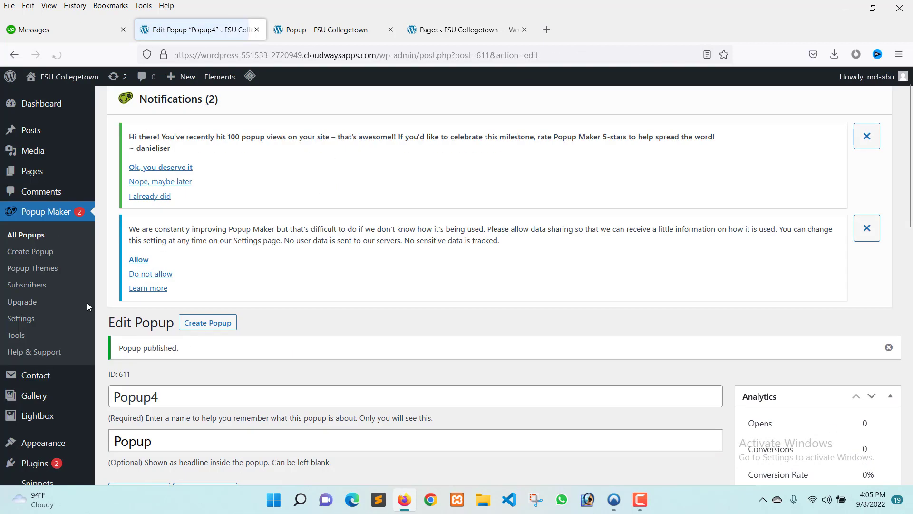
# Open the list of all popups in a new browser tab and check the popup names
pyautogui.scroll(-4, 221, 311)
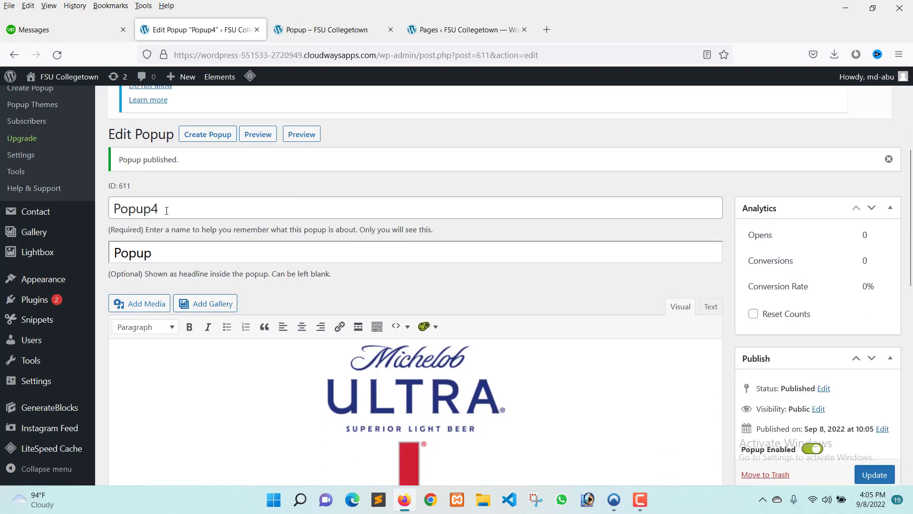
pyautogui.scroll(3, 107, 222)
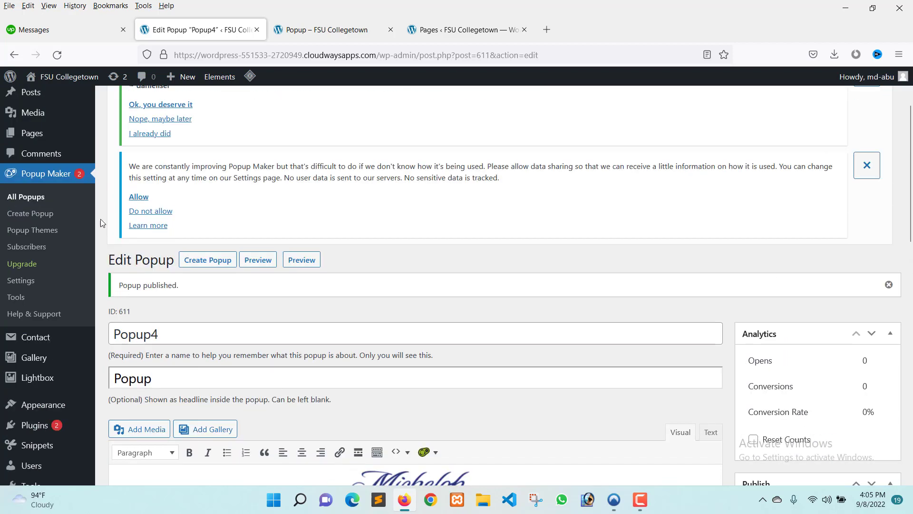
pyautogui.rightClick(47, 203)
pyautogui.click(51, 212)
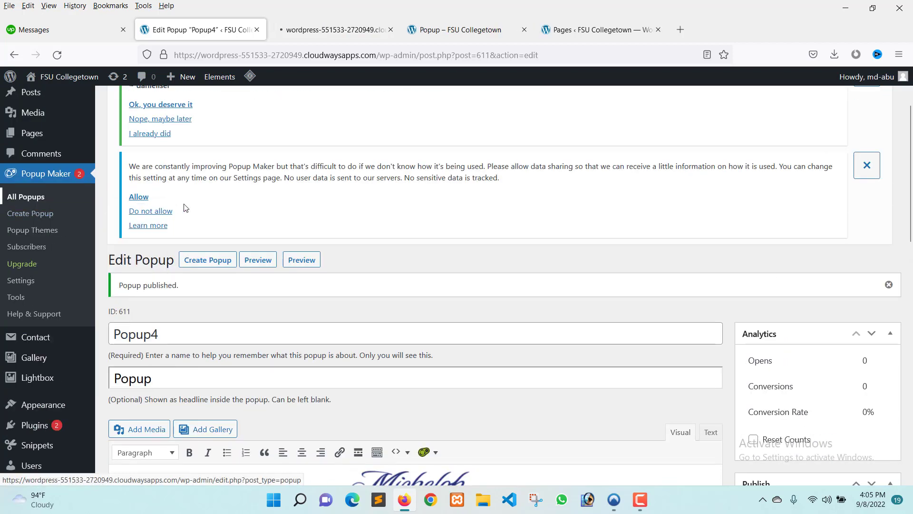
pyautogui.click(325, 26)
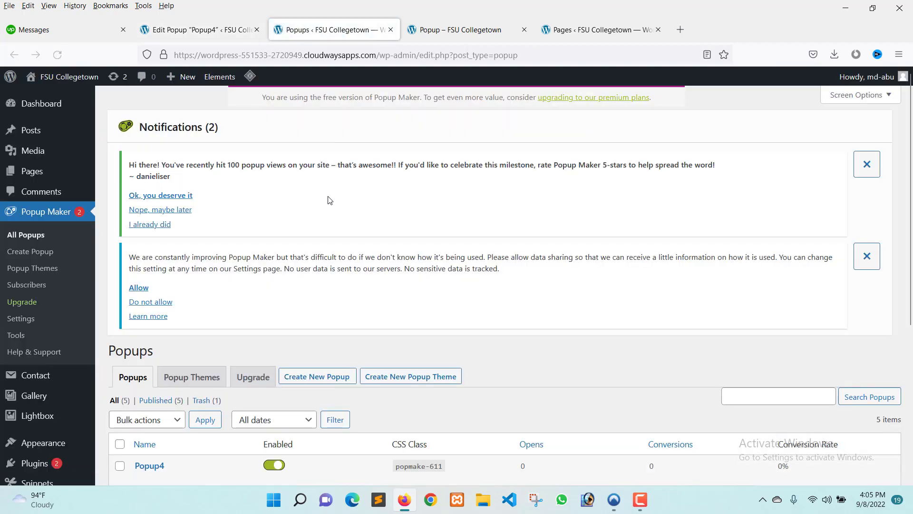
pyautogui.scroll(-4, 327, 196)
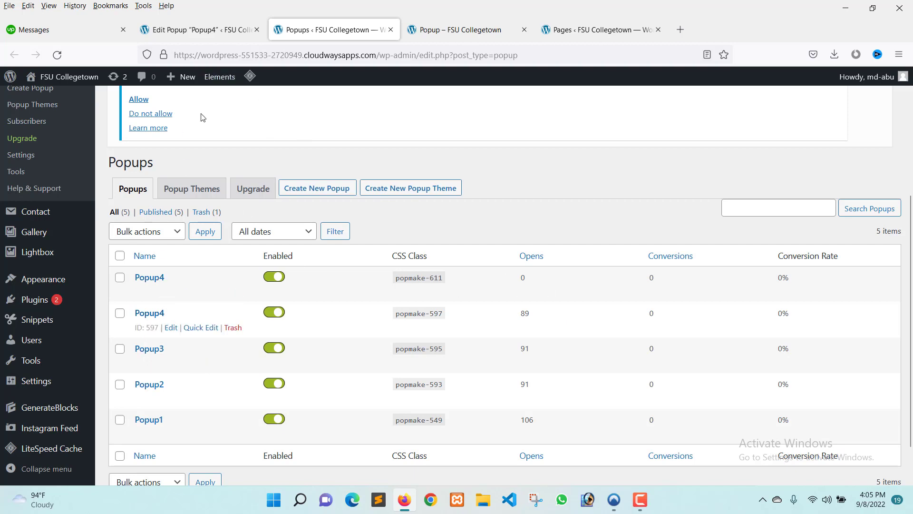
# Rename the newly published popup as Popup5 and update it
pyautogui.click(199, 29)
pyautogui.moveTo(152, 335); pyautogui.dragTo(213, 332)
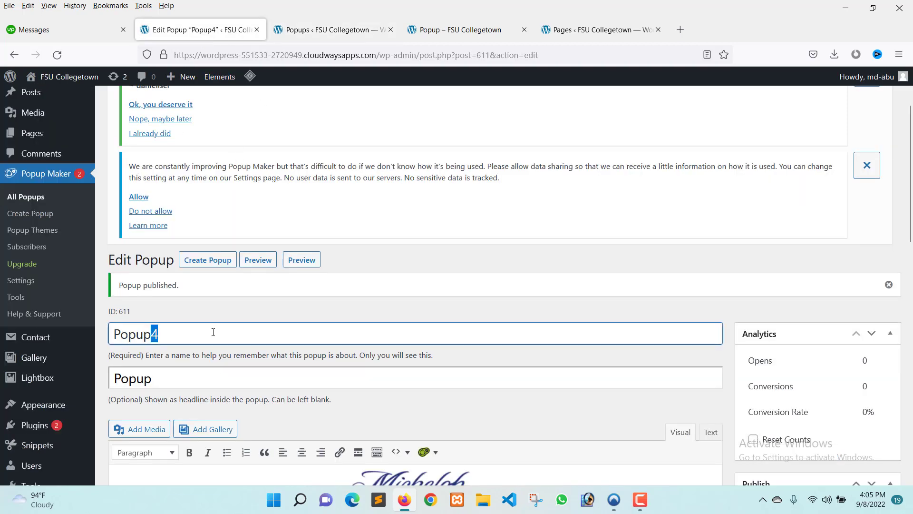
pyautogui.write('5')
pyautogui.scroll(-4, 816, 269)
pyautogui.click(874, 412)
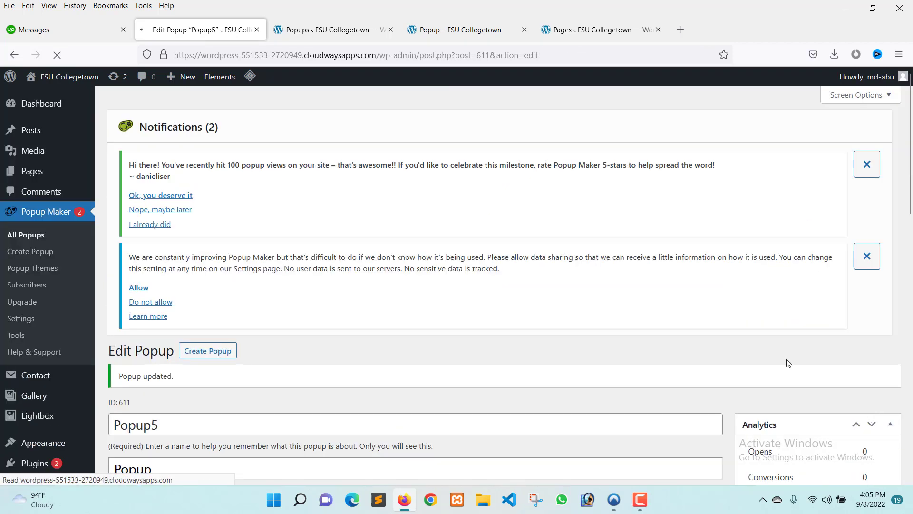
# Reload the list of all popups to check the renamed popup
pyautogui.click(280, 30)
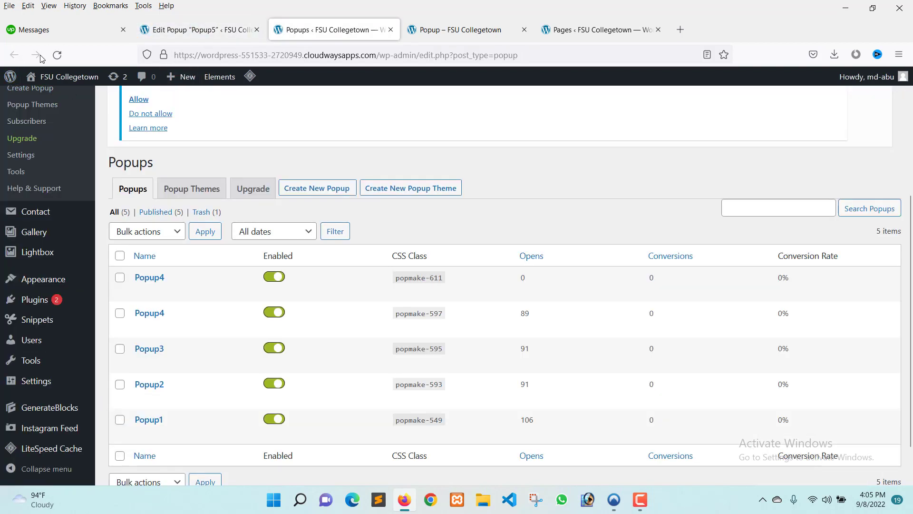
pyautogui.click(57, 55)
pyautogui.moveTo(156, 287)
# Close the open popup on the live Popup page and look over the page's Show Popup buttons
pyautogui.click(457, 29)
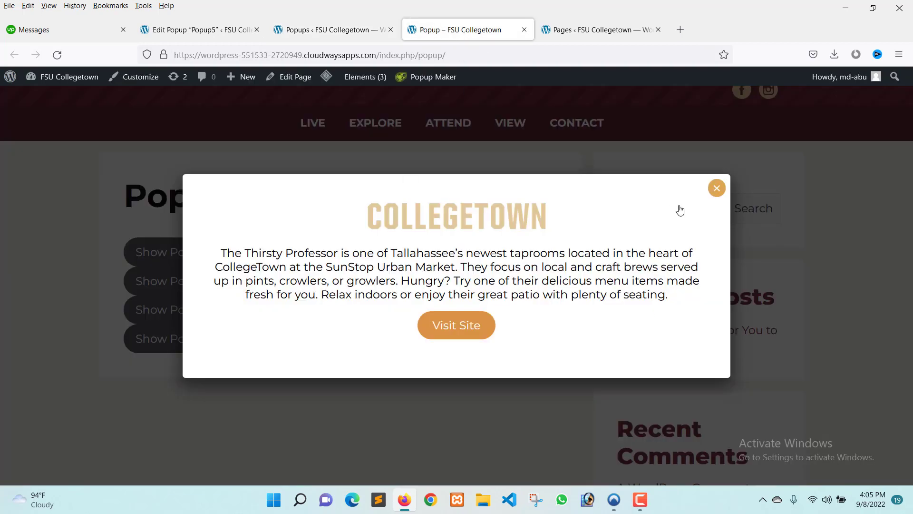
pyautogui.click(207, 417)
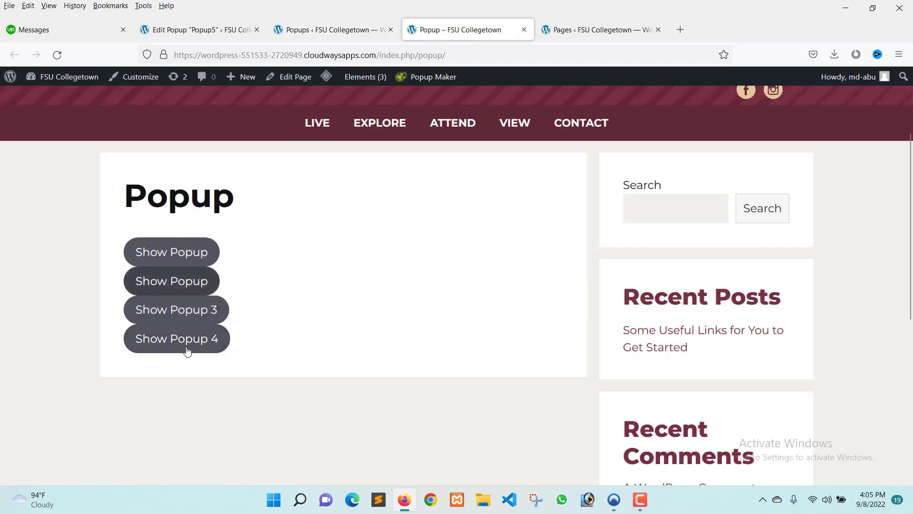
pyautogui.click(229, 33)
pyautogui.click(408, 37)
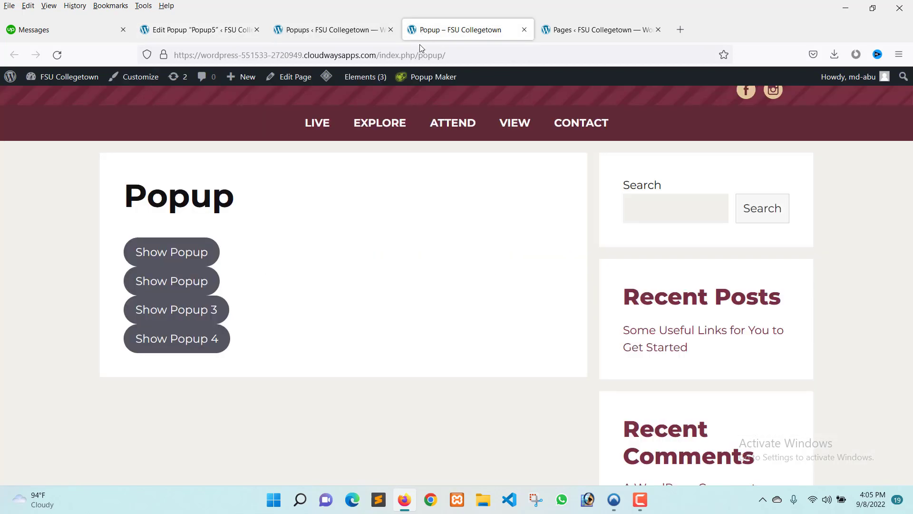
# Open the Popup page for editing in a new tab placed beside the popups list, and dismiss the block editor welcome guide
pyautogui.rightClick(286, 80)
pyautogui.click(314, 88)
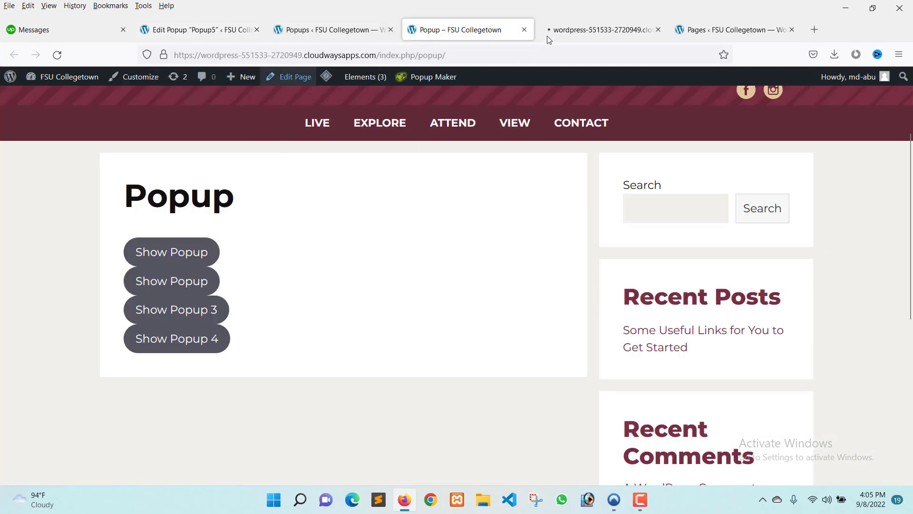
pyautogui.click(579, 33)
pyautogui.moveTo(579, 33); pyautogui.dragTo(446, 36)
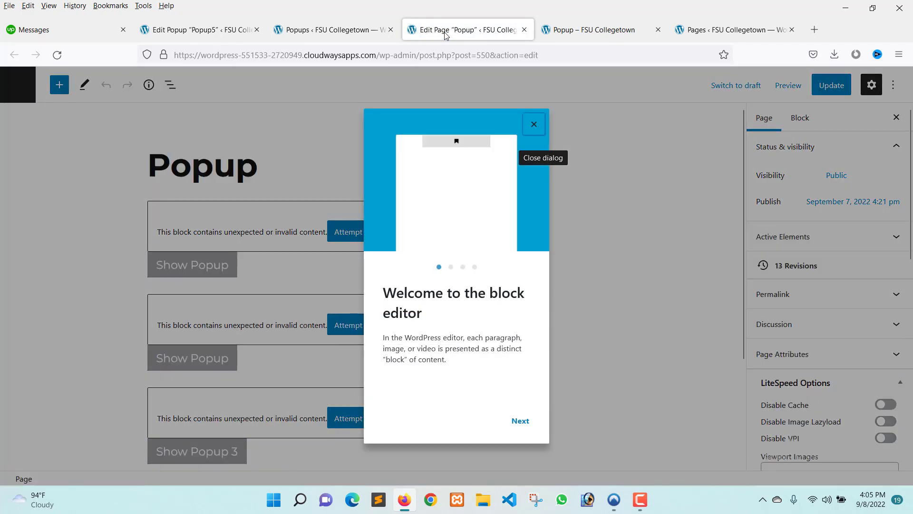
pyautogui.click(534, 124)
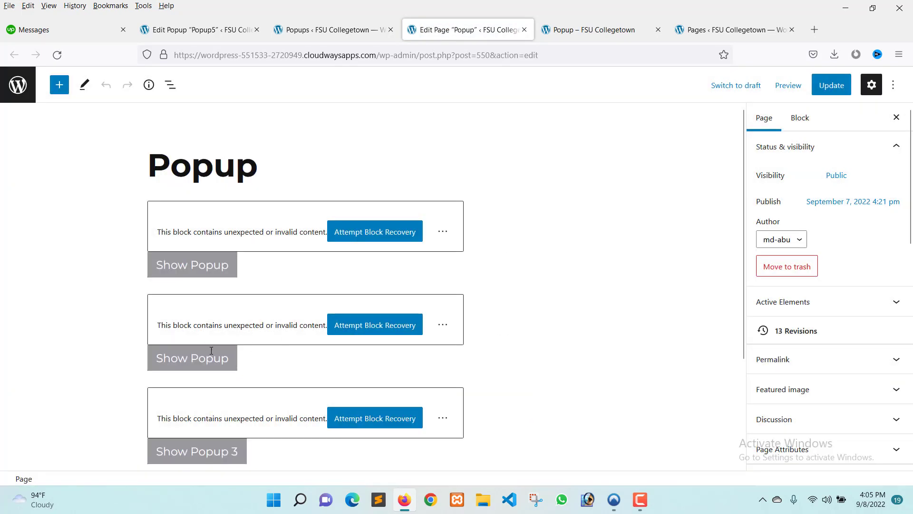
# Add a Buttons block below the Show Popup 4 button and label its button Popup 5
pyautogui.scroll(-3, 213, 355)
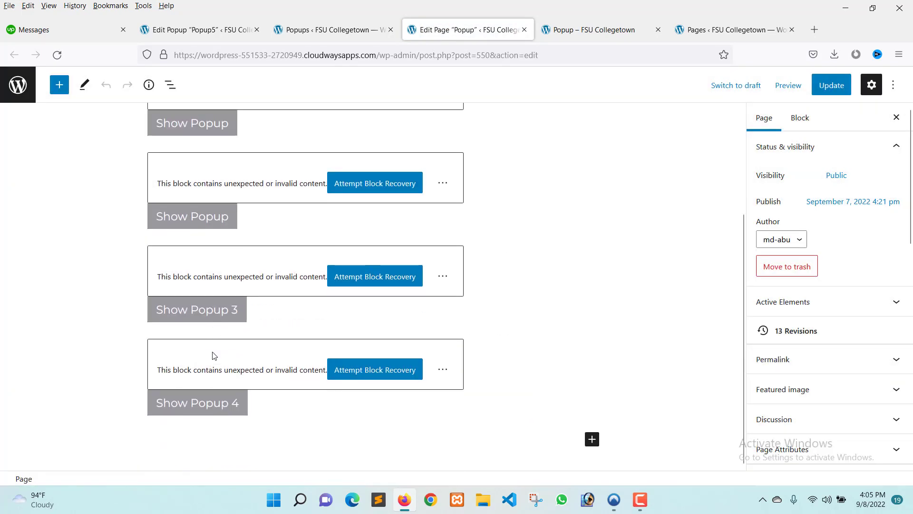
pyautogui.click(592, 439)
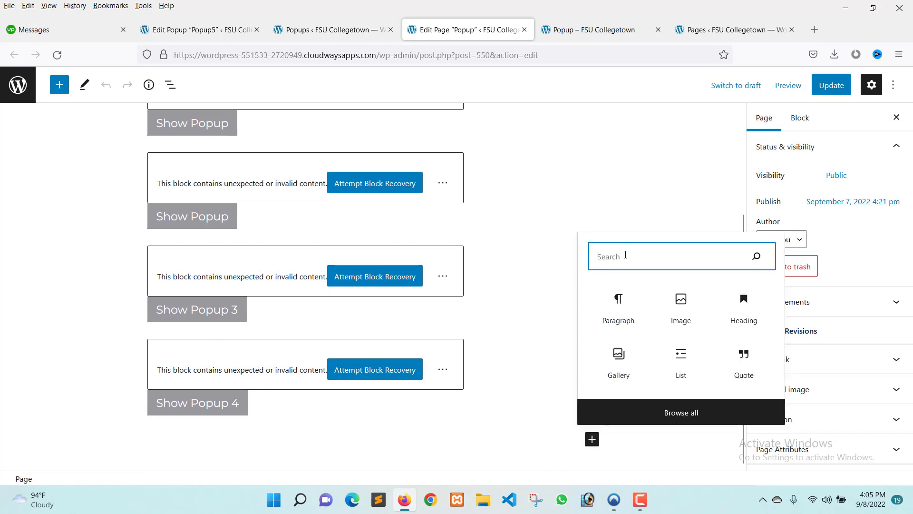
pyautogui.write('butt')
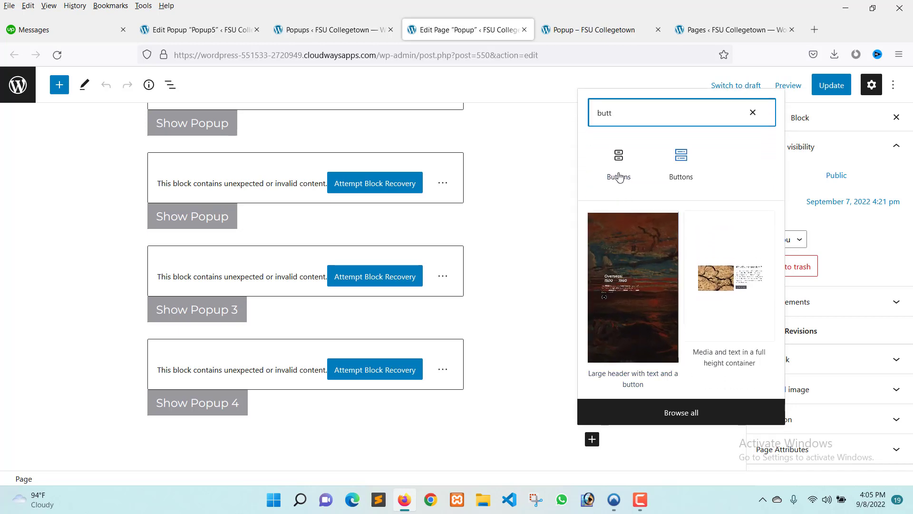
pyautogui.click(618, 154)
pyautogui.scroll(-1, 303, 430)
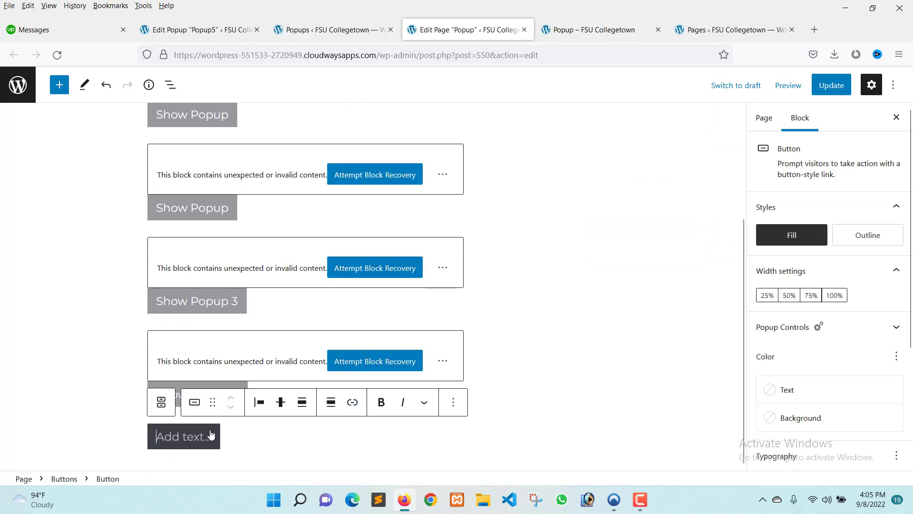
pyautogui.write('Po')
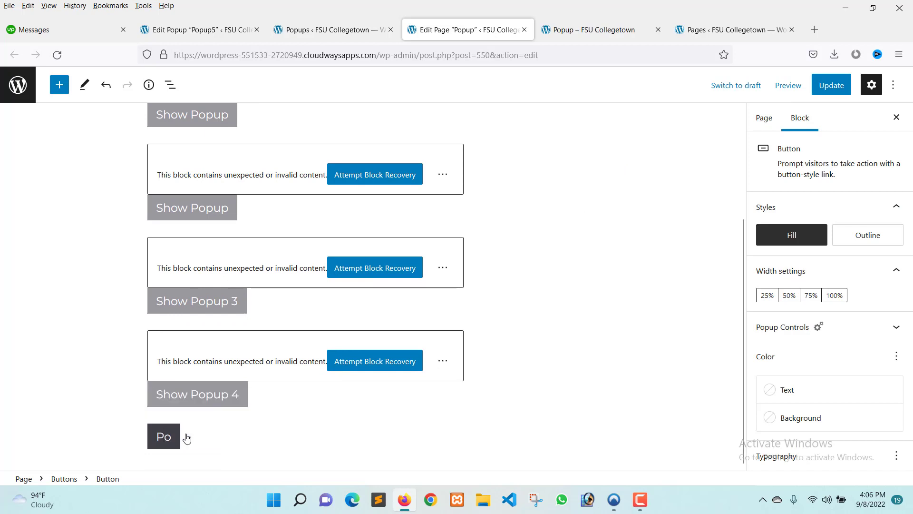
pyautogui.write('pup 5')
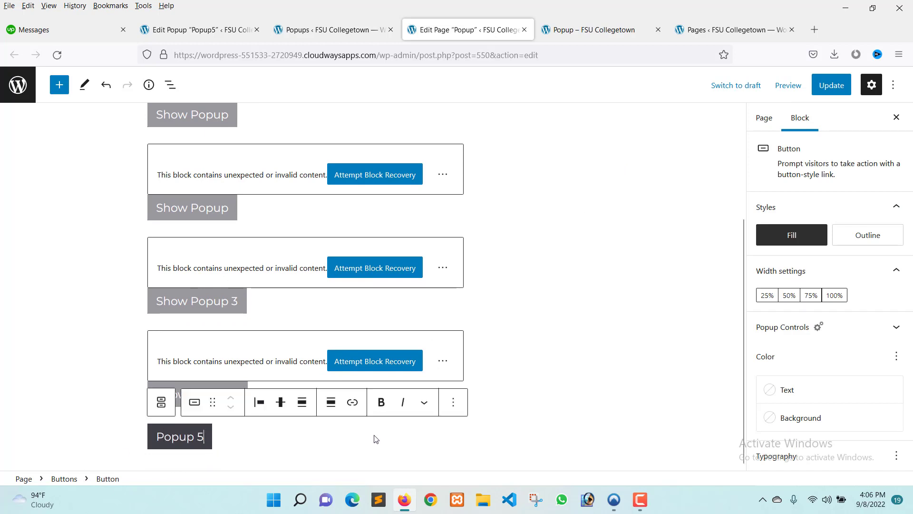
# Switch the Popup 5 button block to HTML editing and place the cursor in its link's class attribute
pyautogui.click(453, 402)
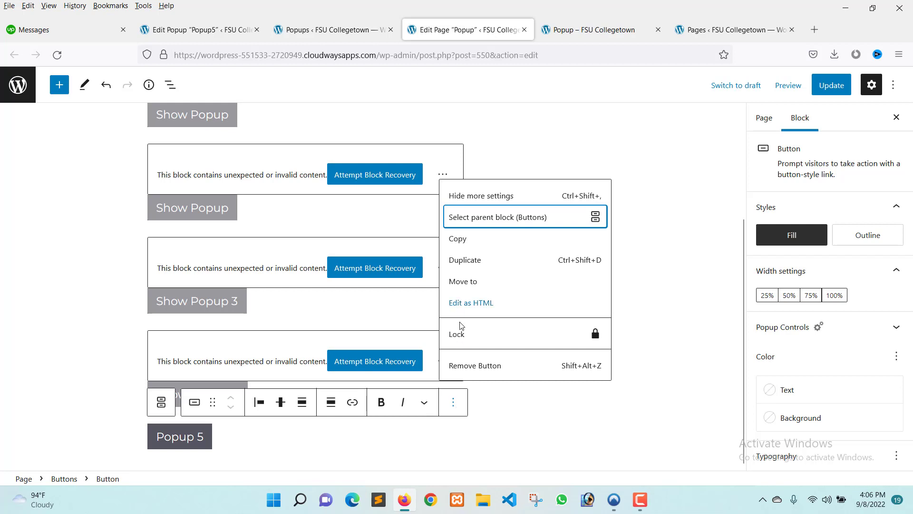
pyautogui.click(471, 303)
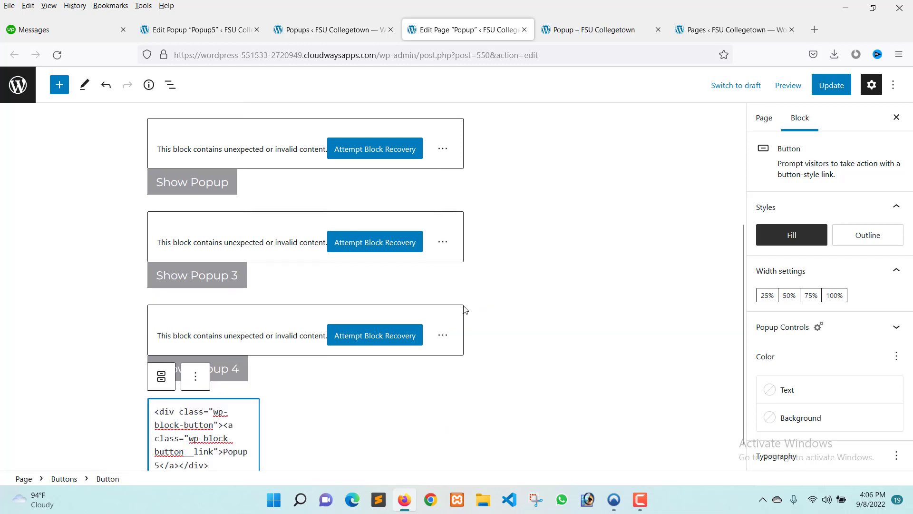
pyautogui.scroll(-1, 247, 419)
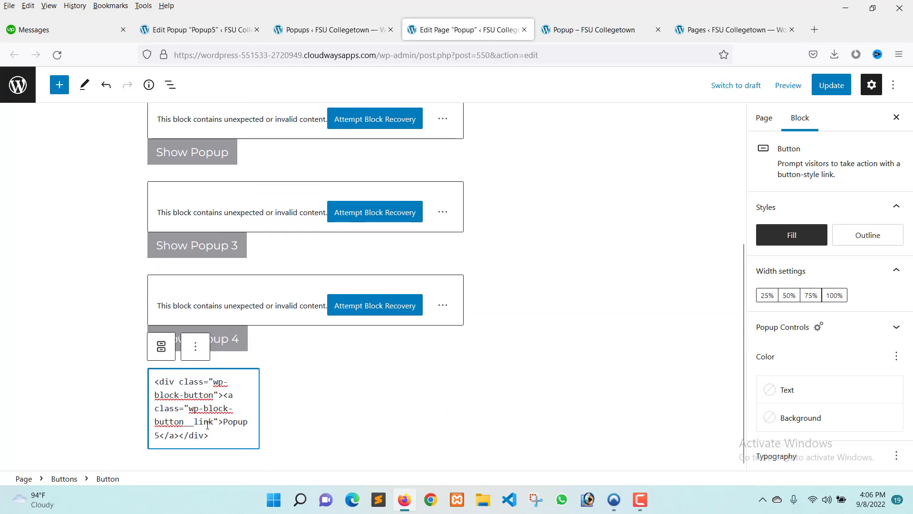
pyautogui.click(214, 420)
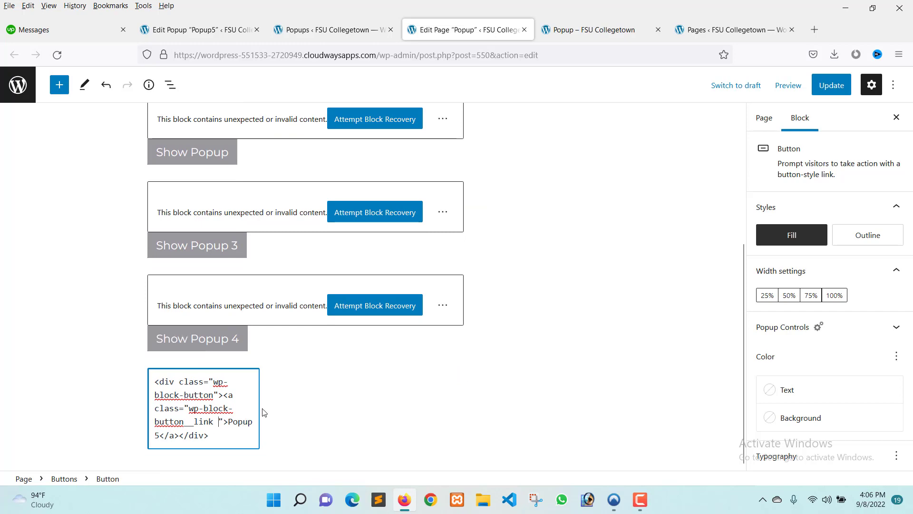
# Copy the popup_5 class name from the Click Open trigger's extra selectors in the Popup5 editor into the Popup 5 link's class attribute
pyautogui.click(202, 31)
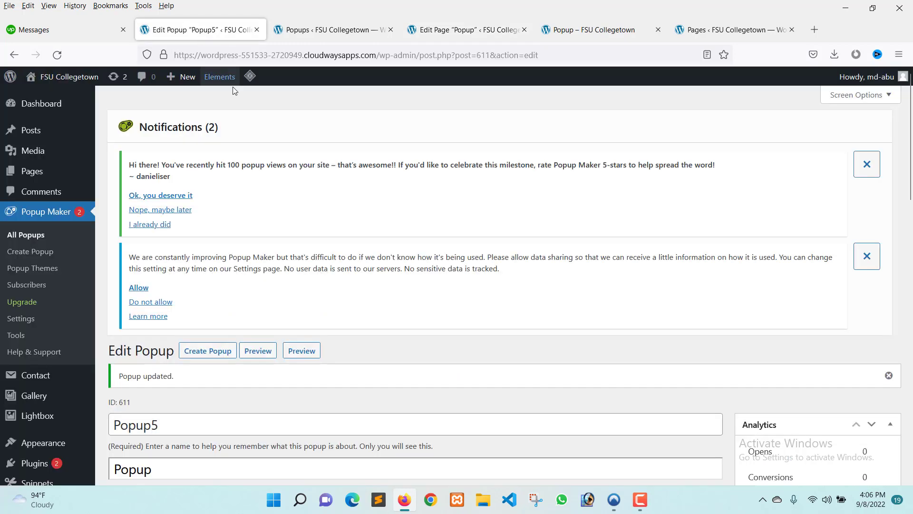
pyautogui.scroll(-4, 274, 187)
pyautogui.scroll(-10, 274, 186)
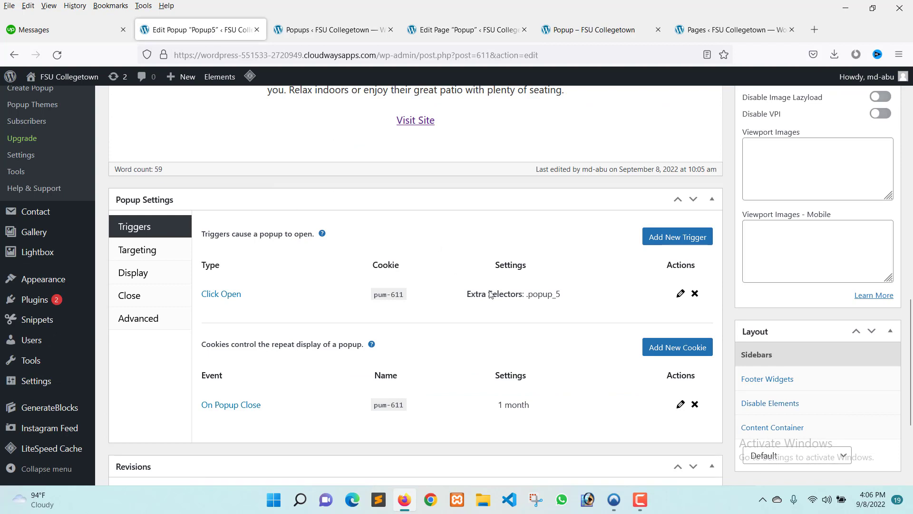
pyautogui.moveTo(530, 296); pyautogui.dragTo(561, 295)
pyautogui.rightClick(561, 295)
pyautogui.click(574, 306)
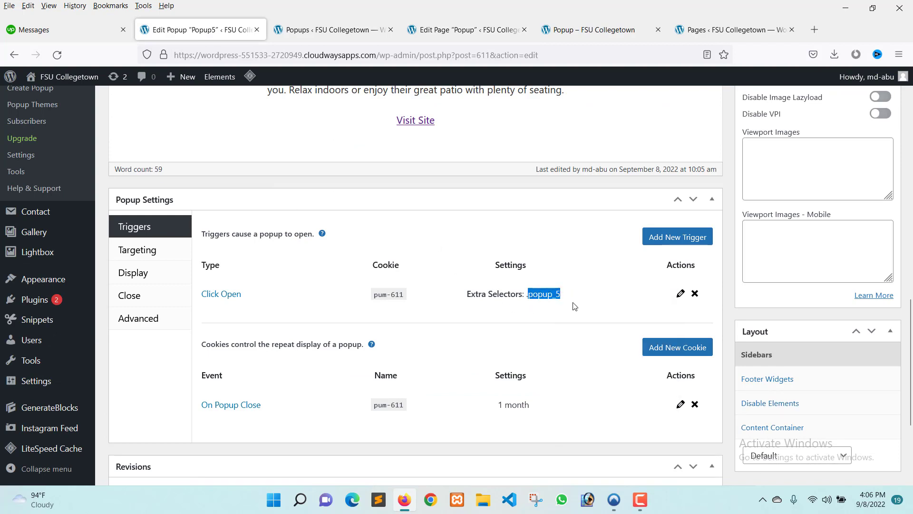
pyautogui.click(469, 31)
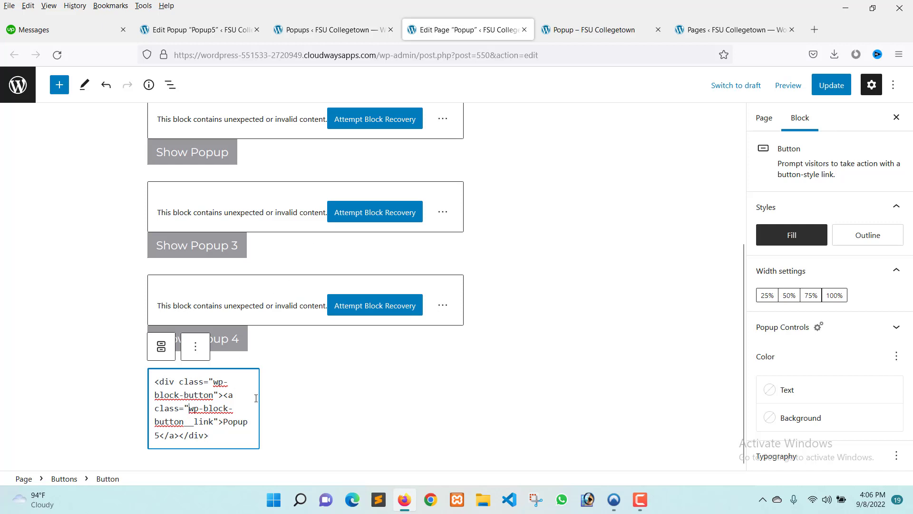
pyautogui.hotkey('ctrl', 'v')
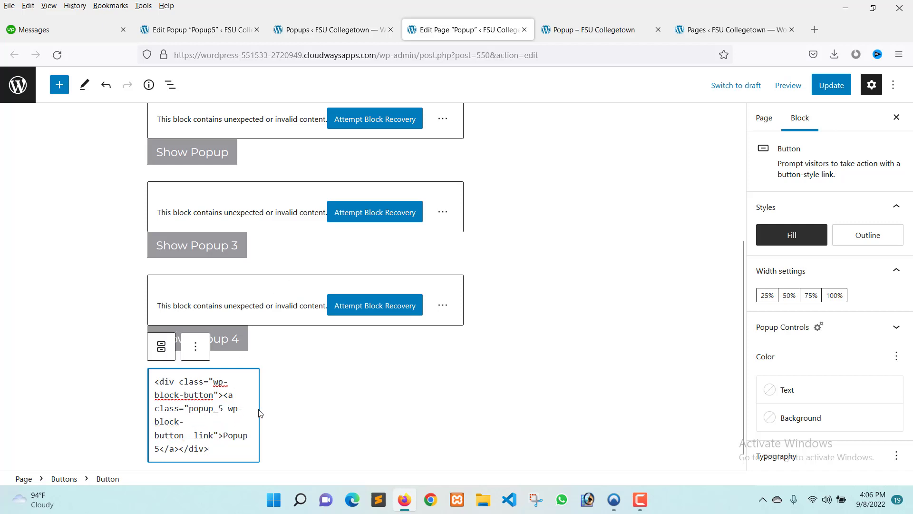
# Compare the class name in the button's HTML with the extra selector of Popup5's Click Open trigger
pyautogui.moveTo(191, 410); pyautogui.dragTo(224, 409)
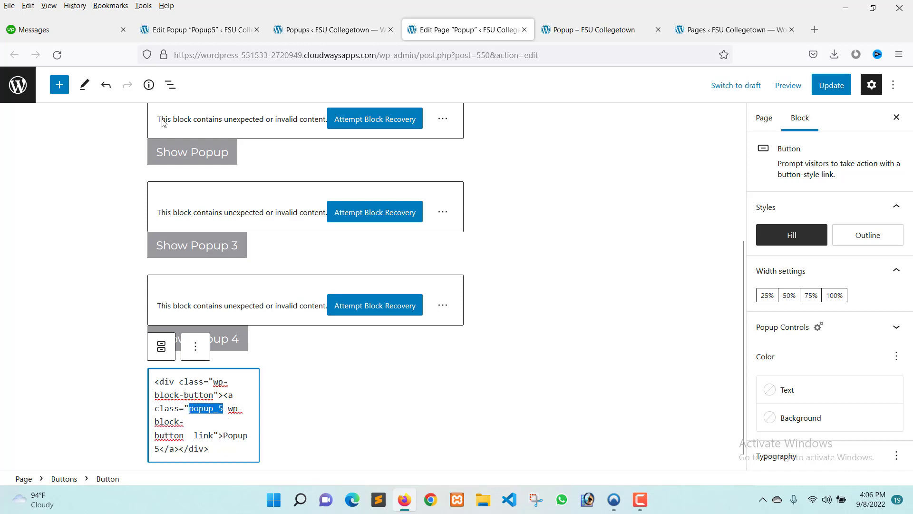
pyautogui.click(174, 32)
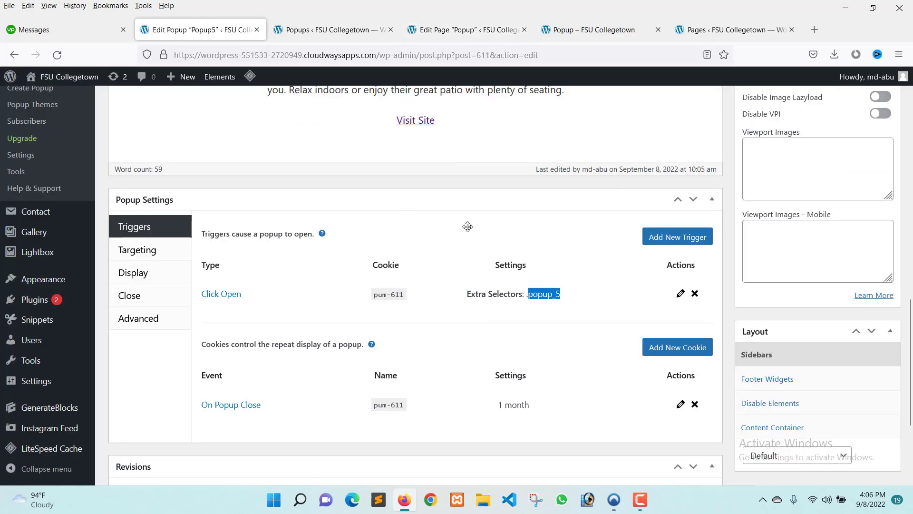
pyautogui.moveTo(65, 349)
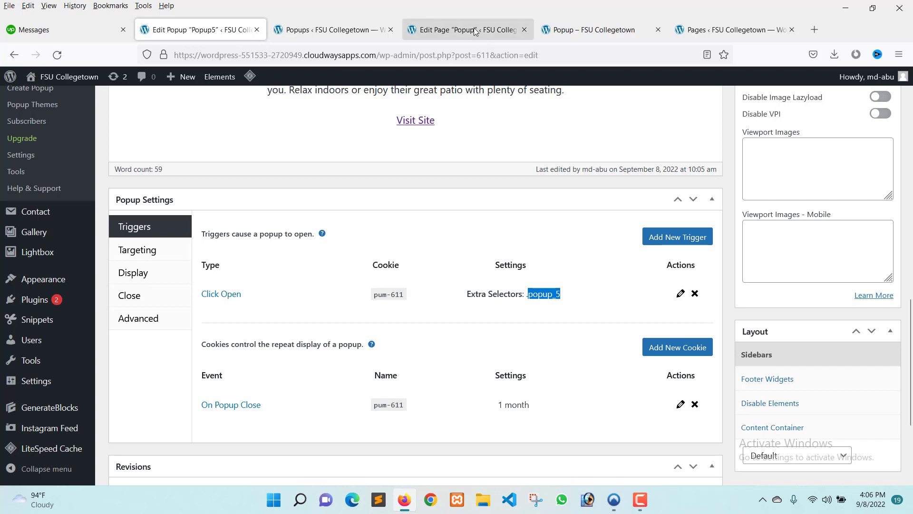
pyautogui.click(456, 29)
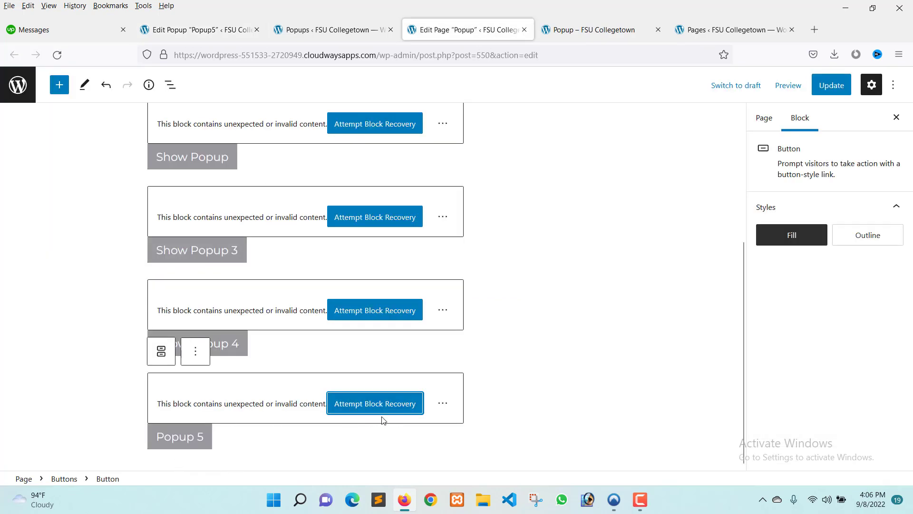
# Update the Popup page and open its live version in a new tab
pyautogui.click(827, 86)
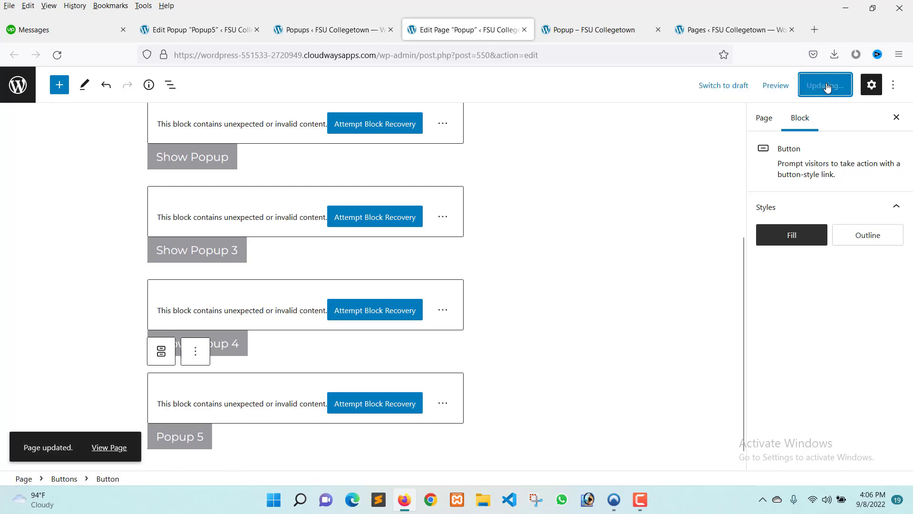
pyautogui.rightClick(115, 448)
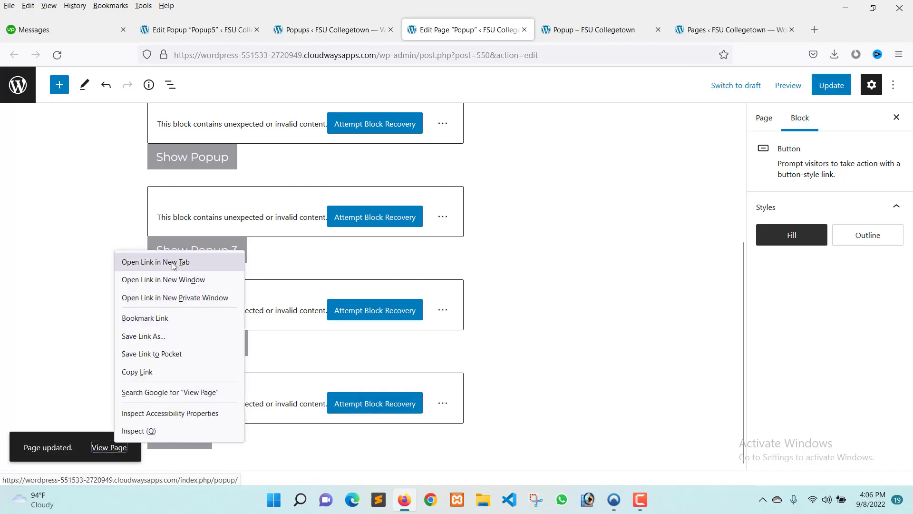
pyautogui.click(143, 261)
pyautogui.click(565, 36)
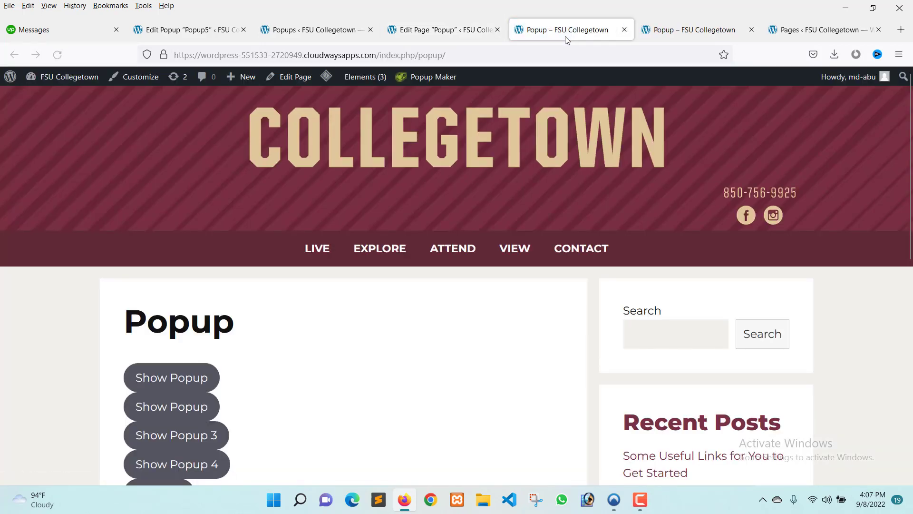
# Test the live page's Popup 5 button and its popup's Visit Site link, ending back on the Popup page
pyautogui.scroll(-1, 460, 144)
pyautogui.scroll(-5, 460, 145)
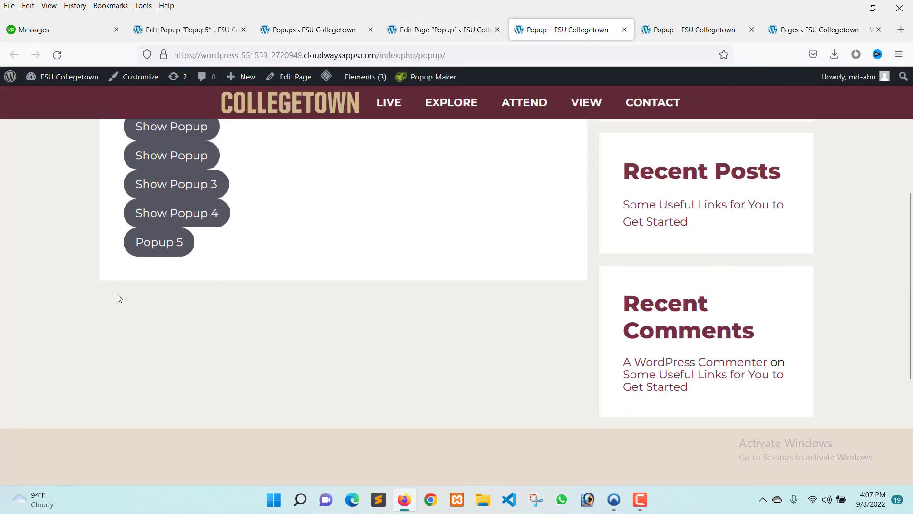
pyautogui.click(175, 246)
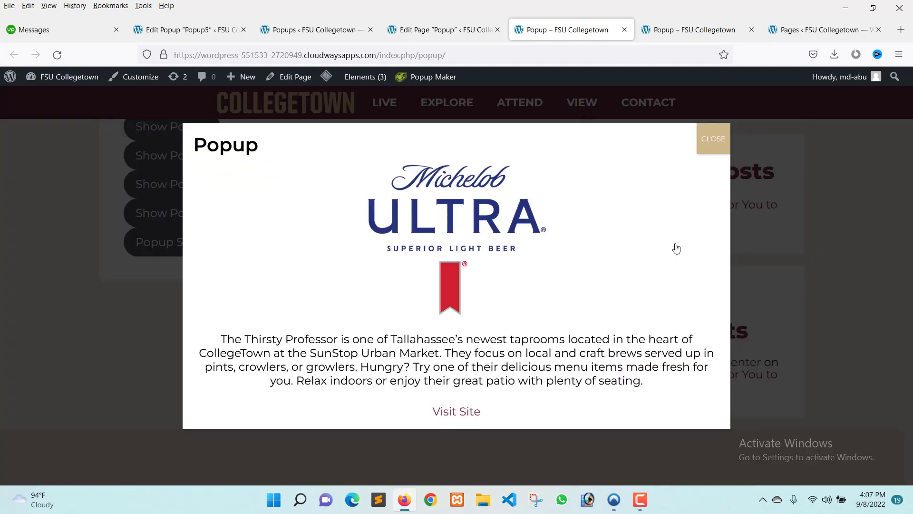
pyautogui.moveTo(194, 145); pyautogui.dragTo(264, 147)
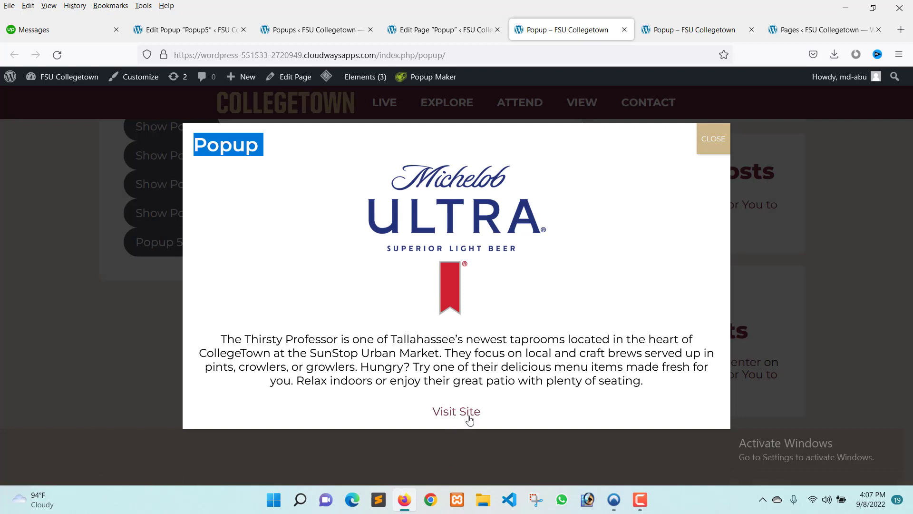
pyautogui.click(447, 203)
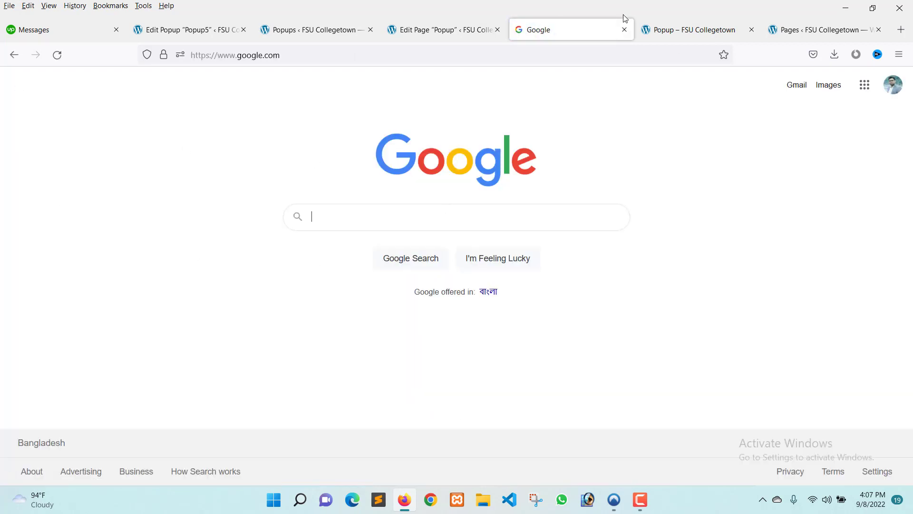
pyautogui.click(14, 55)
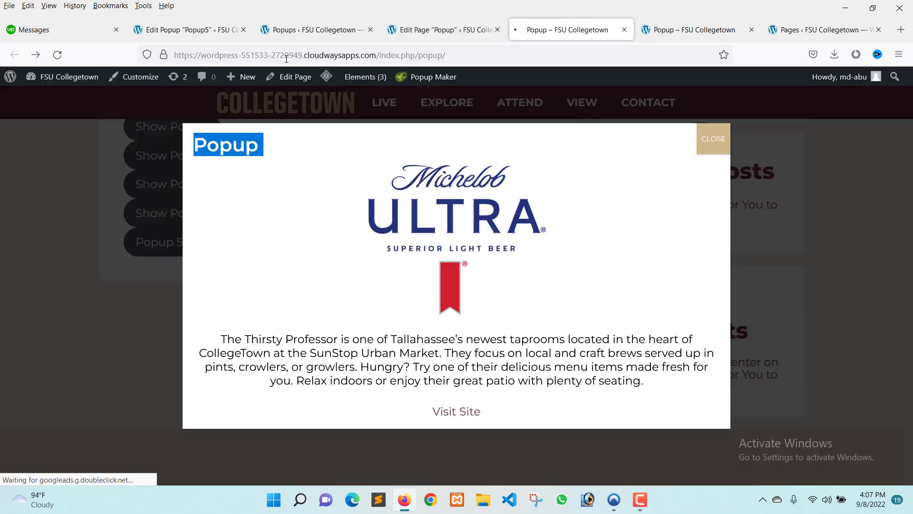
# Reload the Popup page's editor and add an Image block below the Popup 5 button
pyautogui.click(438, 30)
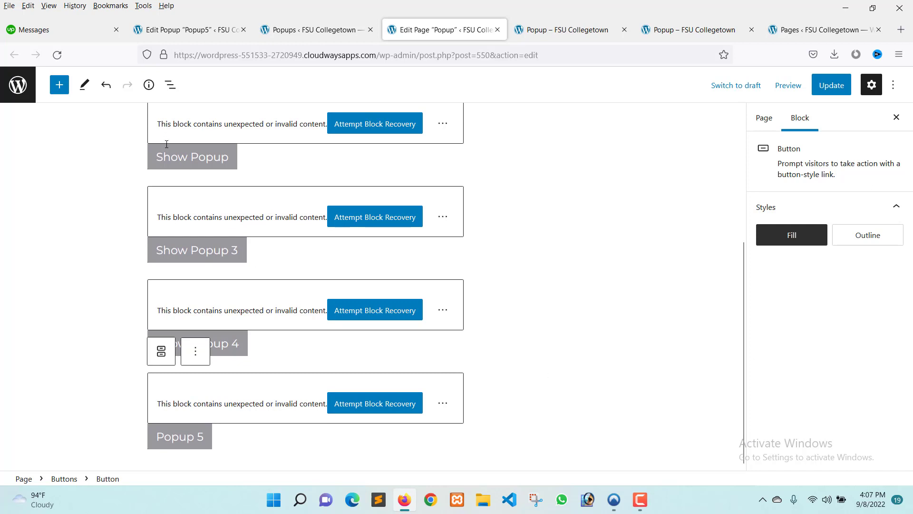
pyautogui.click(57, 54)
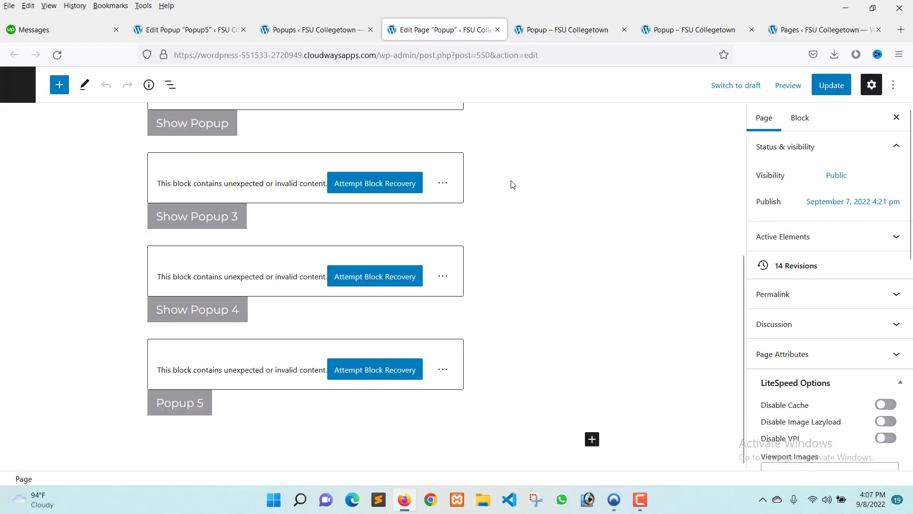
pyautogui.click(592, 439)
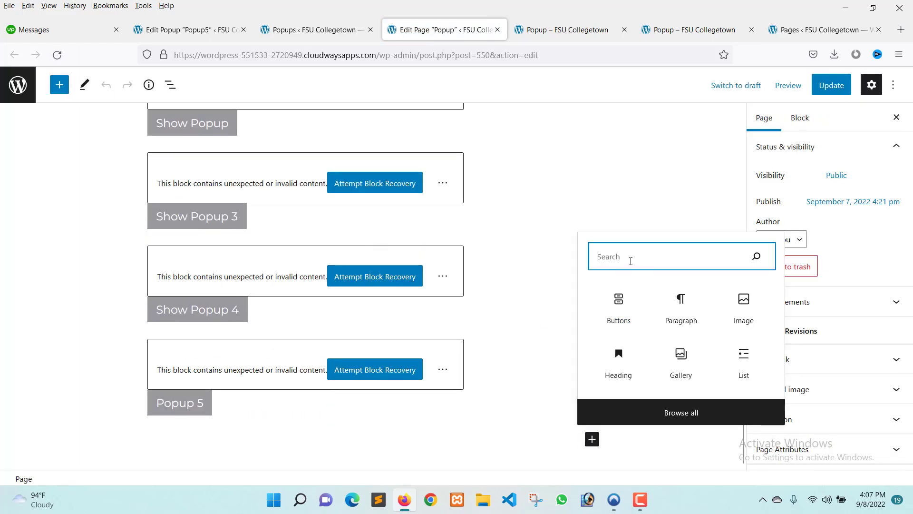
pyautogui.click(737, 304)
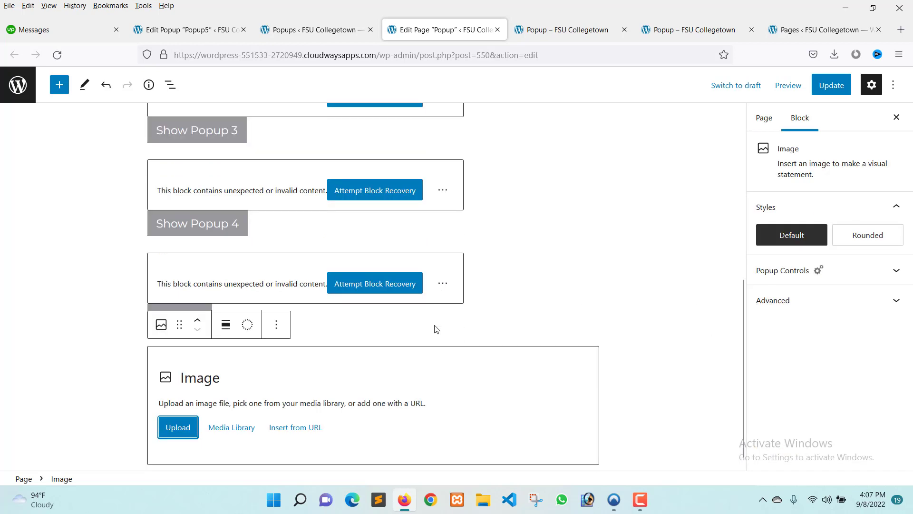
pyautogui.click(180, 417)
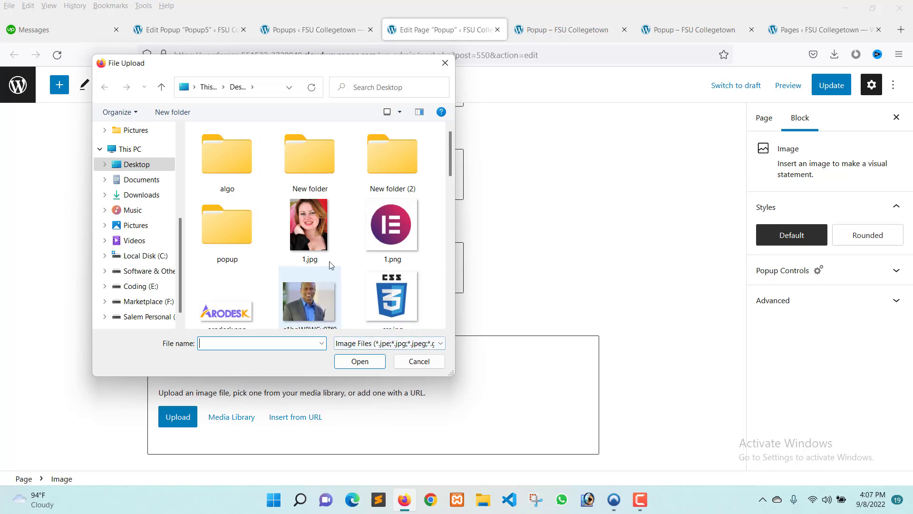
pyautogui.scroll(-3, 314, 257)
pyautogui.scroll(3, 282, 242)
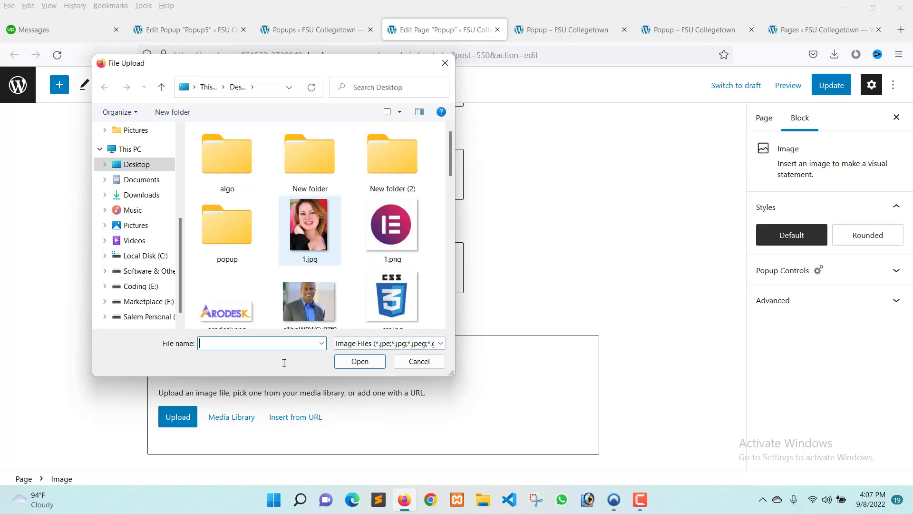
pyautogui.click(401, 367)
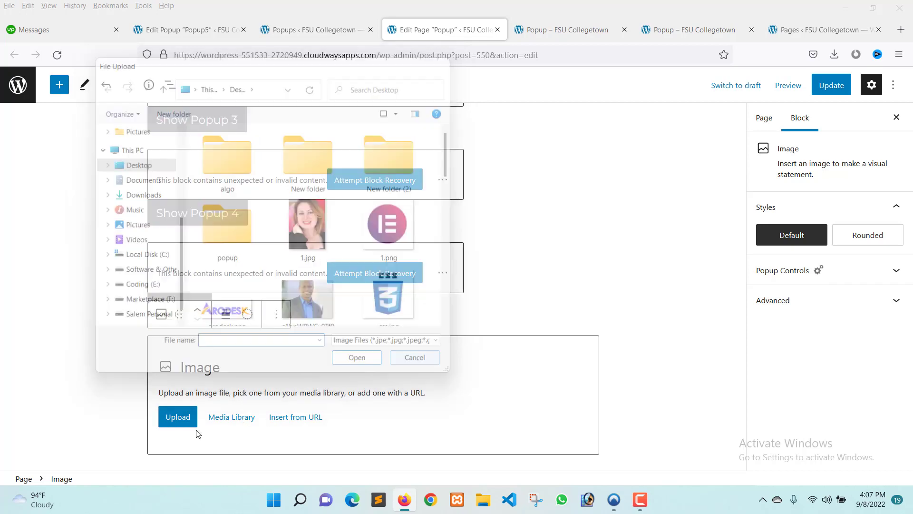
# Fill the Image block with the concert photo Event-FNBP-MN-6330-scaled.jpg from the media library
pyautogui.click(241, 418)
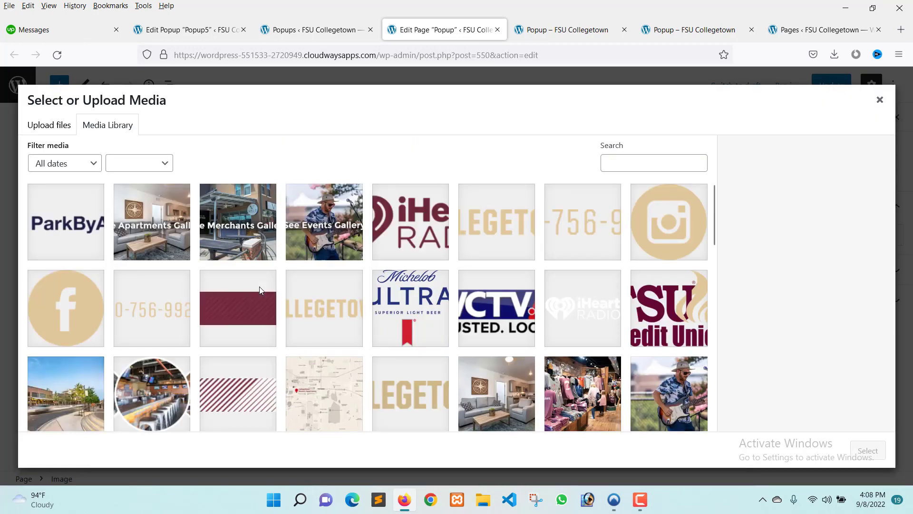
pyautogui.scroll(-5, 335, 290)
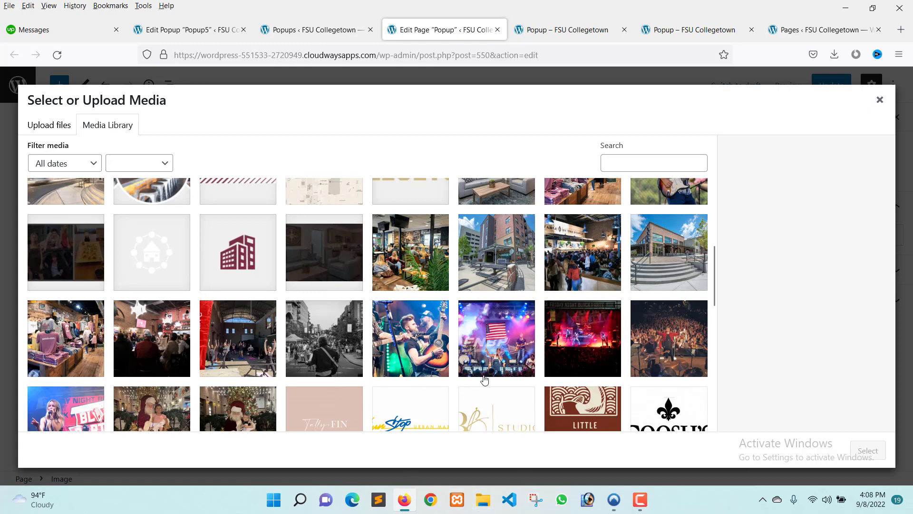
pyautogui.click(465, 355)
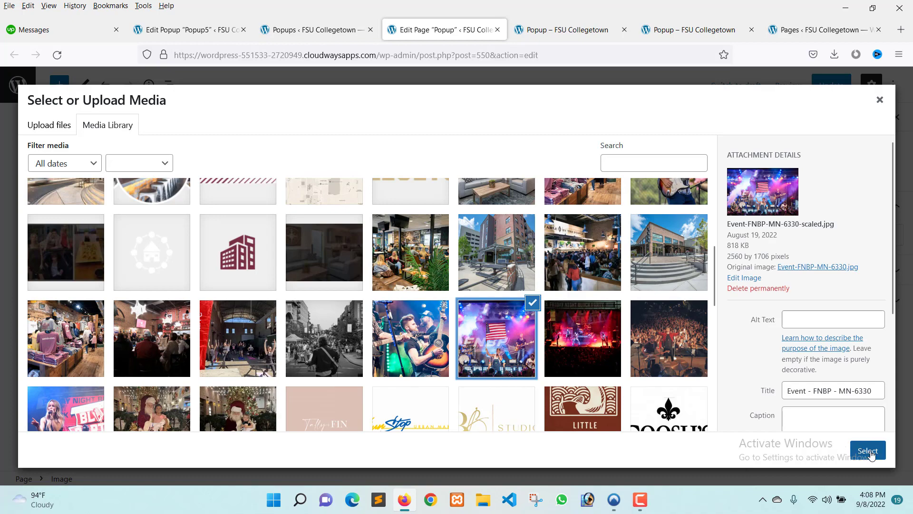
pyautogui.click(869, 453)
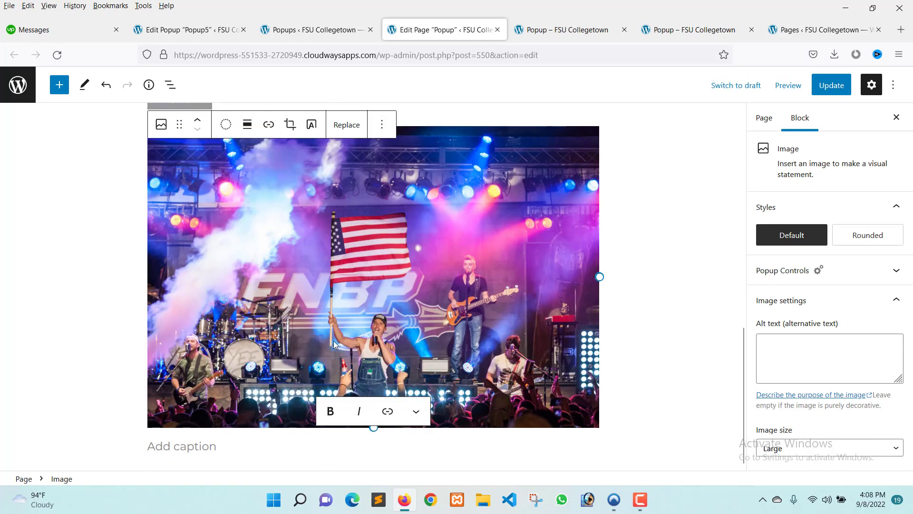
# Edit the Image block as HTML and add the class popup_5 after wp-image-174 in the img tag
pyautogui.click(382, 125)
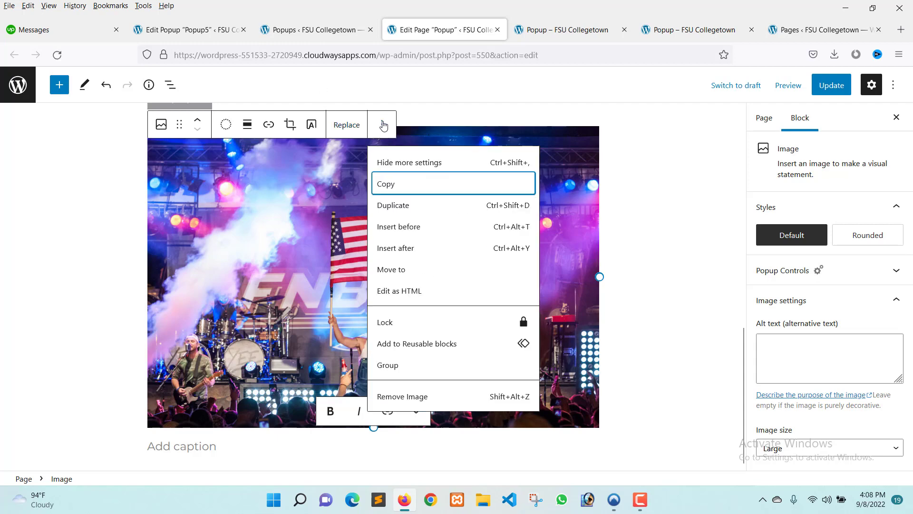
pyautogui.click(408, 292)
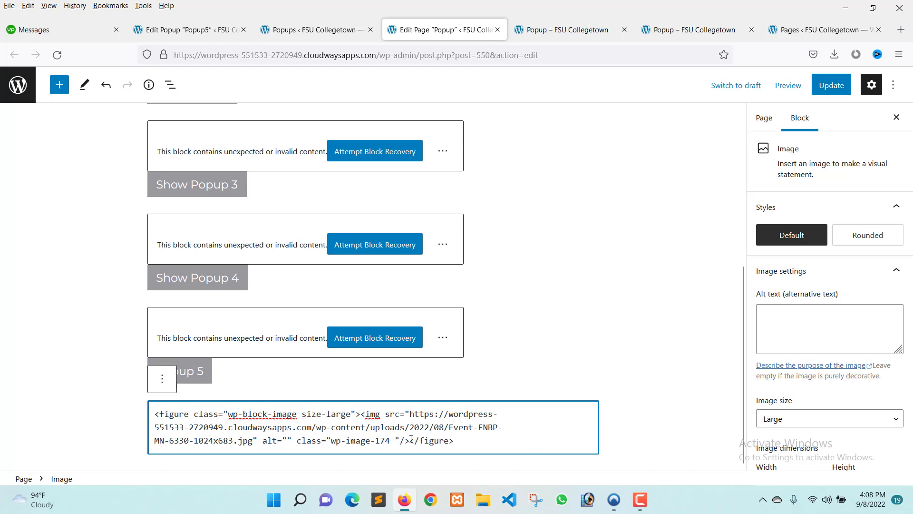
pyautogui.write('popup_5')
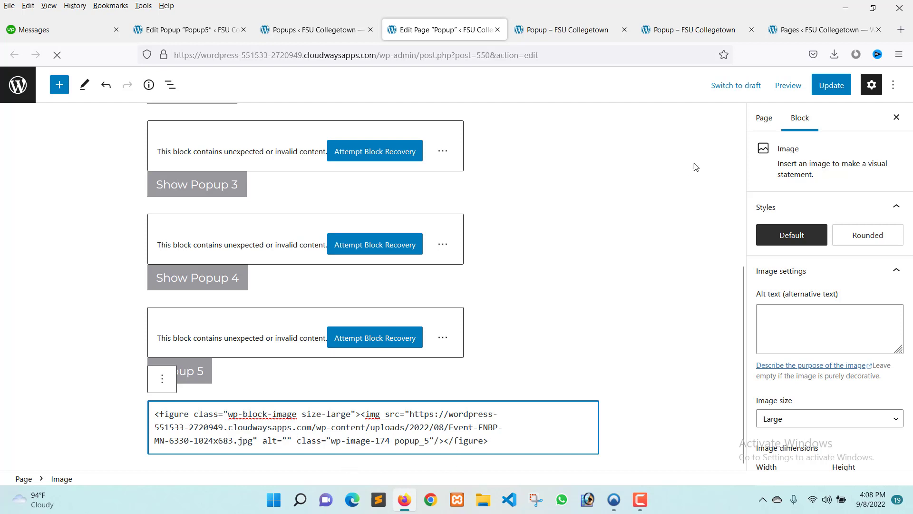
# Update the Popup page, then reload the live page and test that the concert photo opens and closes the popup
pyautogui.click(831, 95)
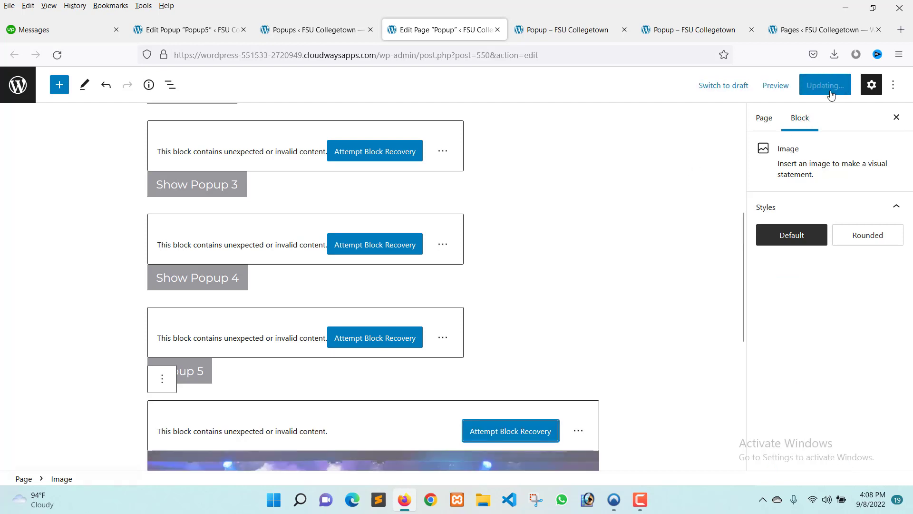
pyautogui.click(566, 29)
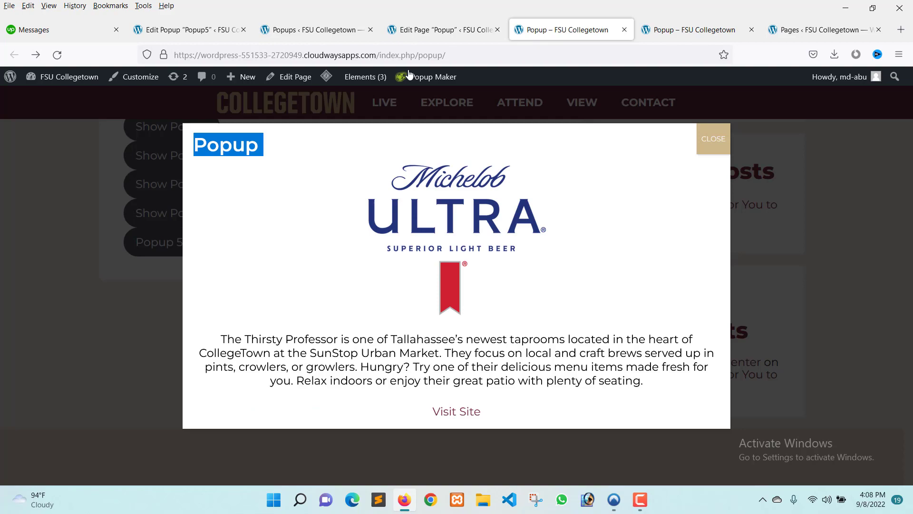
pyautogui.click(57, 55)
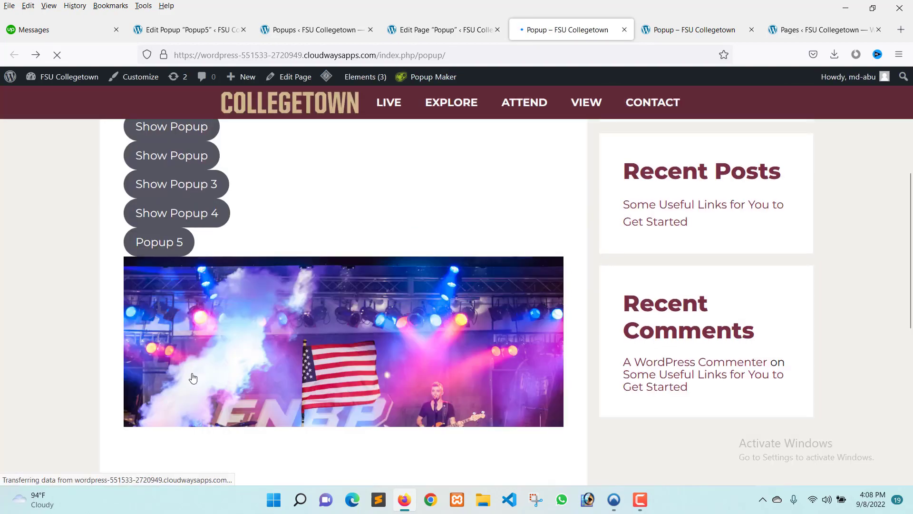
pyautogui.scroll(-4, 323, 346)
pyautogui.scroll(3, 323, 345)
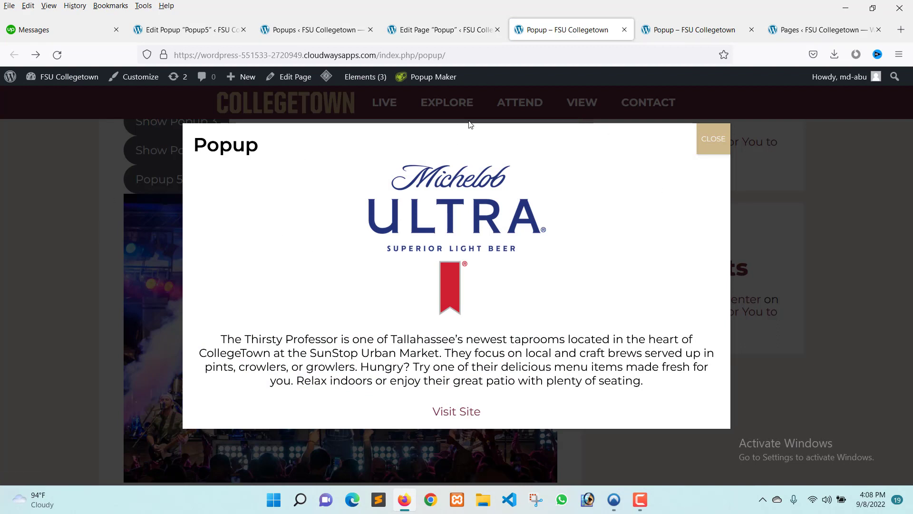
pyautogui.click(707, 145)
pyautogui.scroll(-5, 364, 289)
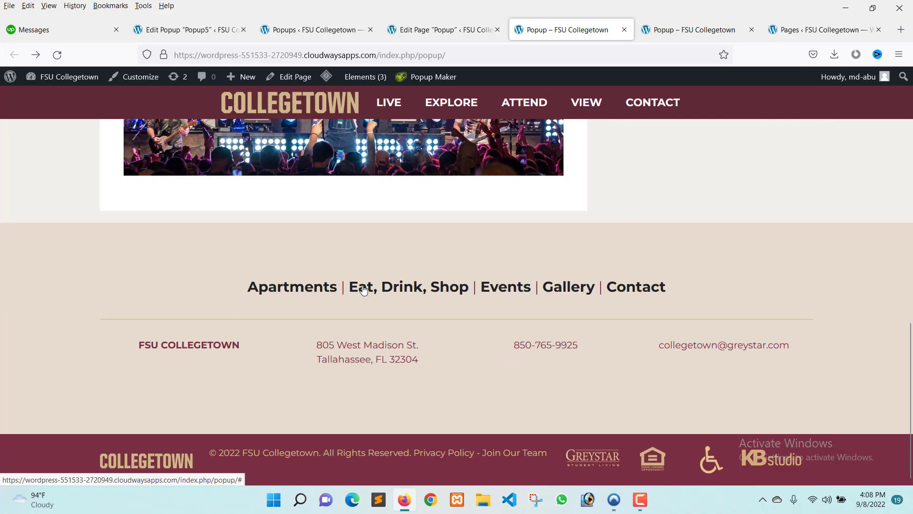
pyautogui.scroll(6, 364, 289)
pyautogui.scroll(-4, 520, 360)
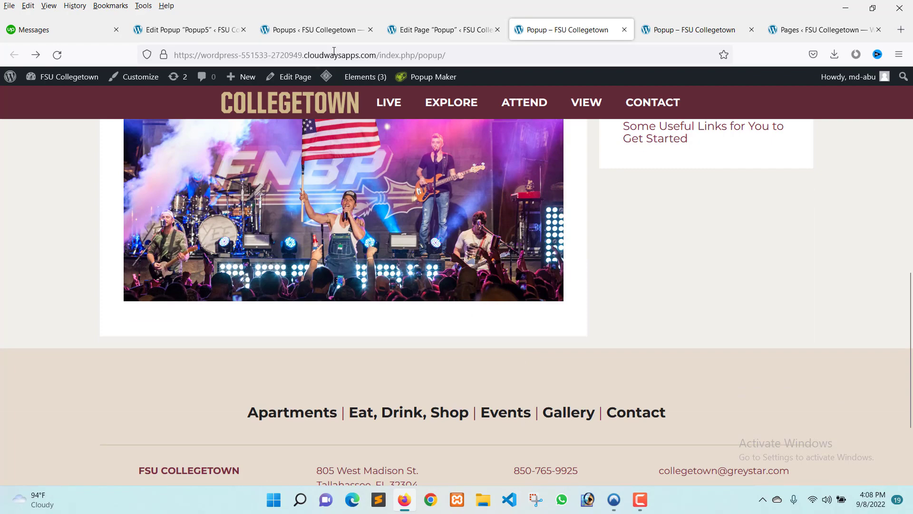
# Open the theme Customizer in a new tab from the Popups admin page and go to its Additional CSS
pyautogui.click(316, 30)
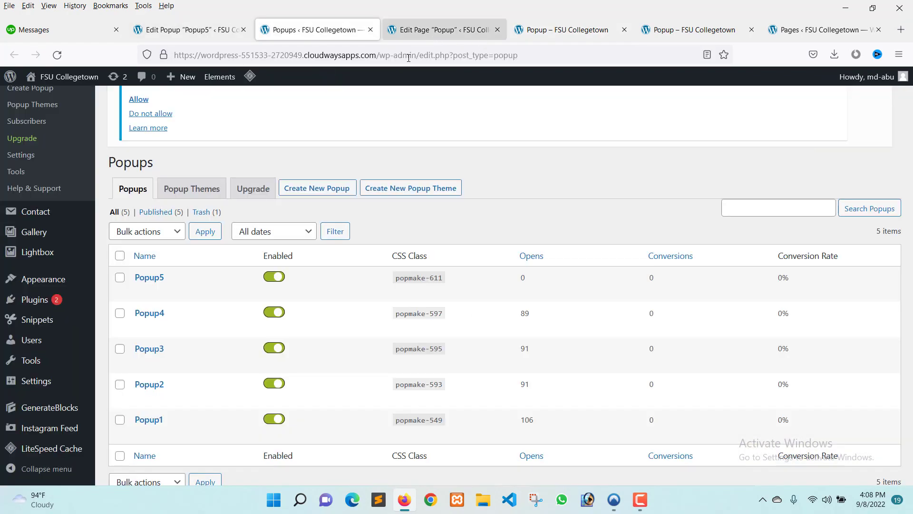
pyautogui.scroll(5, 156, 191)
pyautogui.scroll(-5, 134, 247)
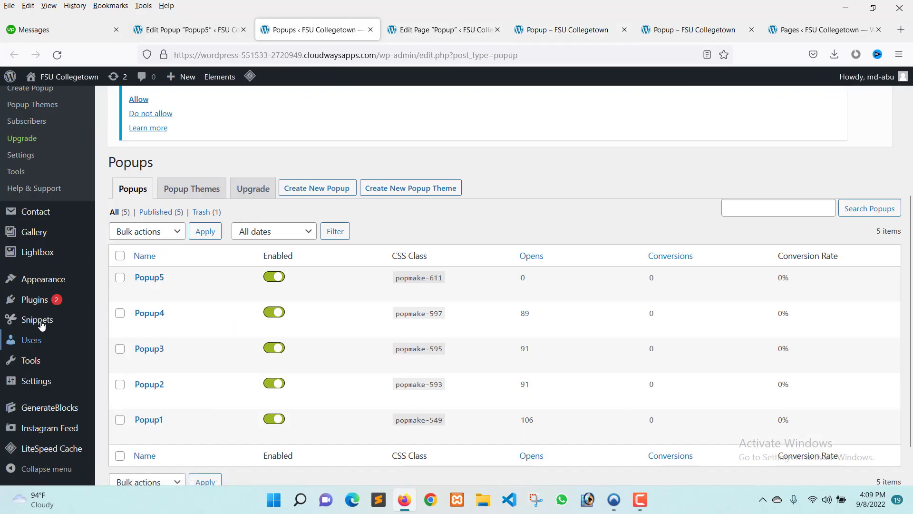
pyautogui.moveTo(59, 281)
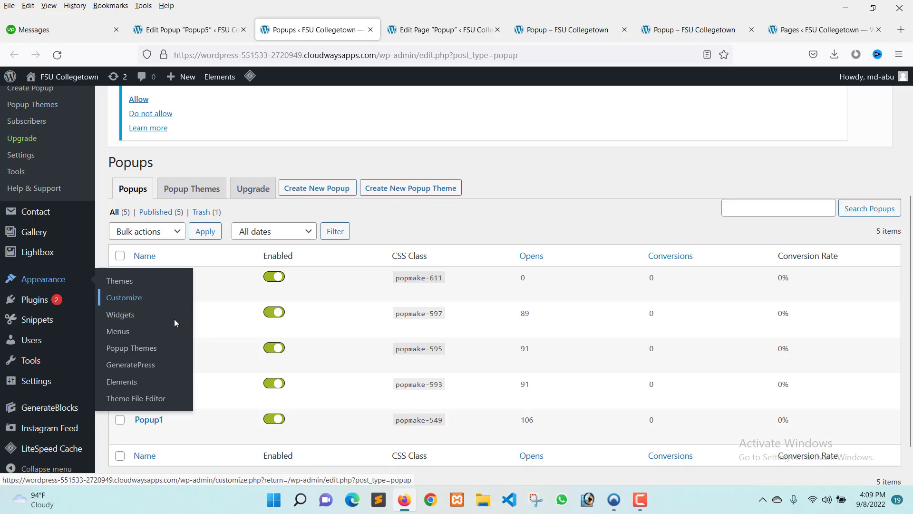
pyautogui.rightClick(136, 298)
pyautogui.click(173, 314)
pyautogui.click(378, 30)
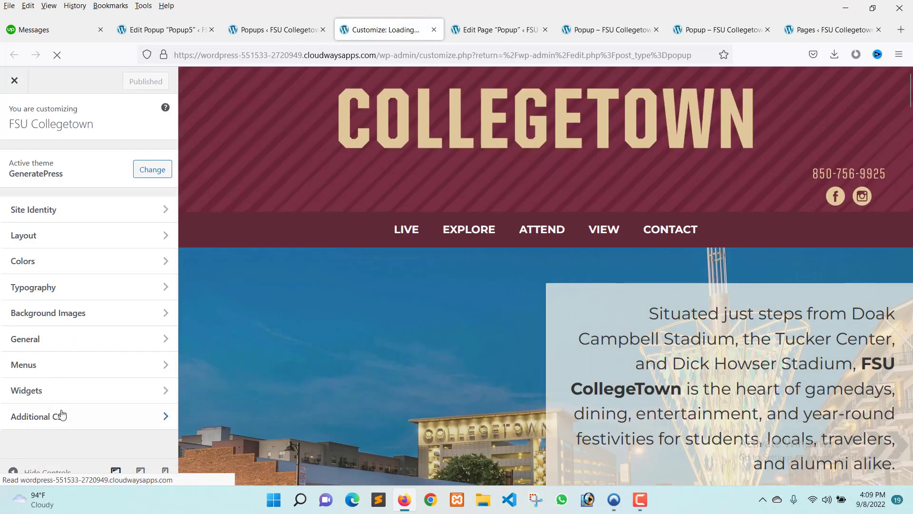
pyautogui.click(62, 416)
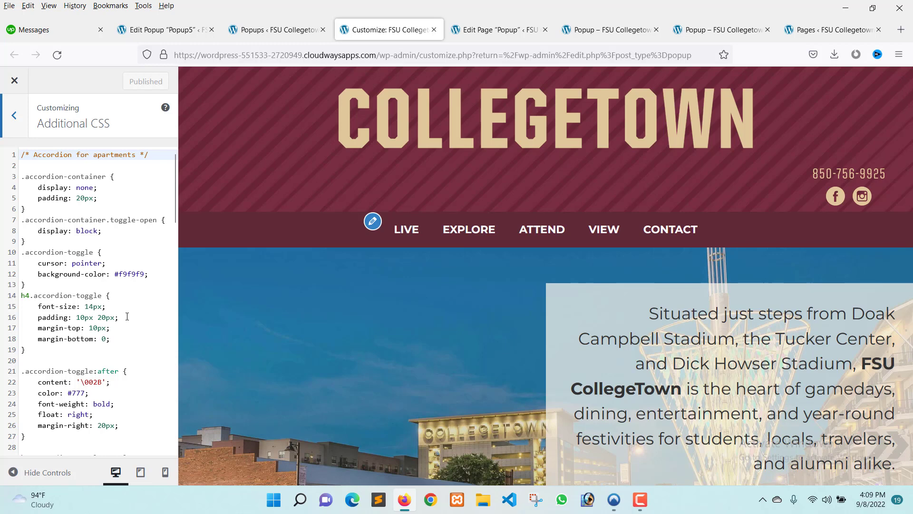
# Review the site's custom CSS down to the accordion-container, popmake-content and popup_custom_btn rules
pyautogui.scroll(-10, 127, 316)
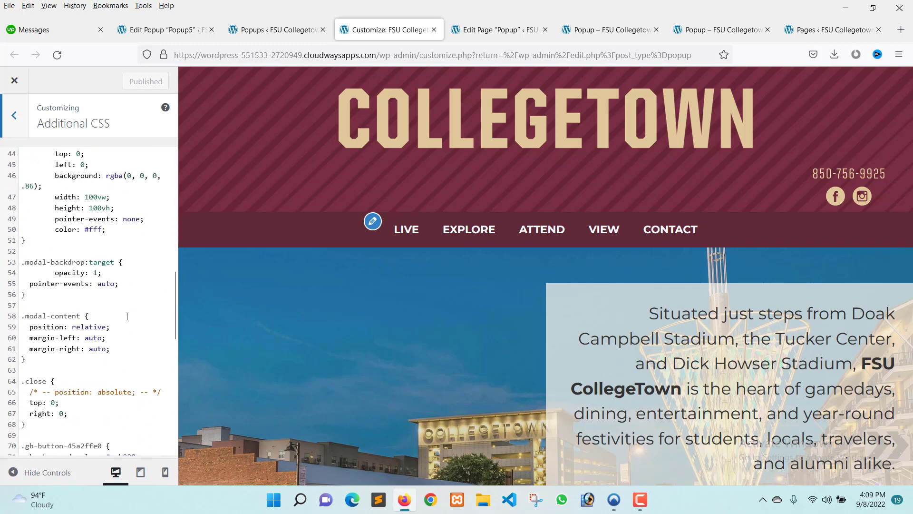
pyautogui.scroll(-6, 127, 316)
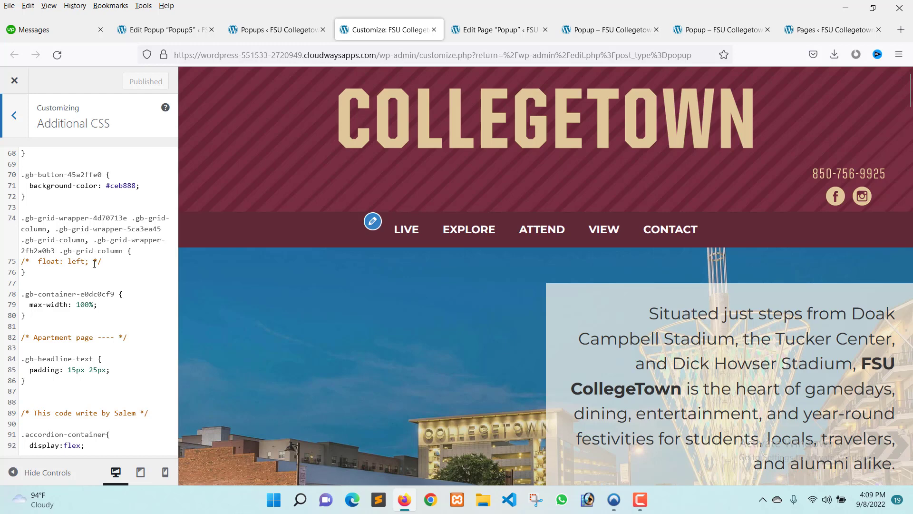
pyautogui.scroll(-5, 38, 229)
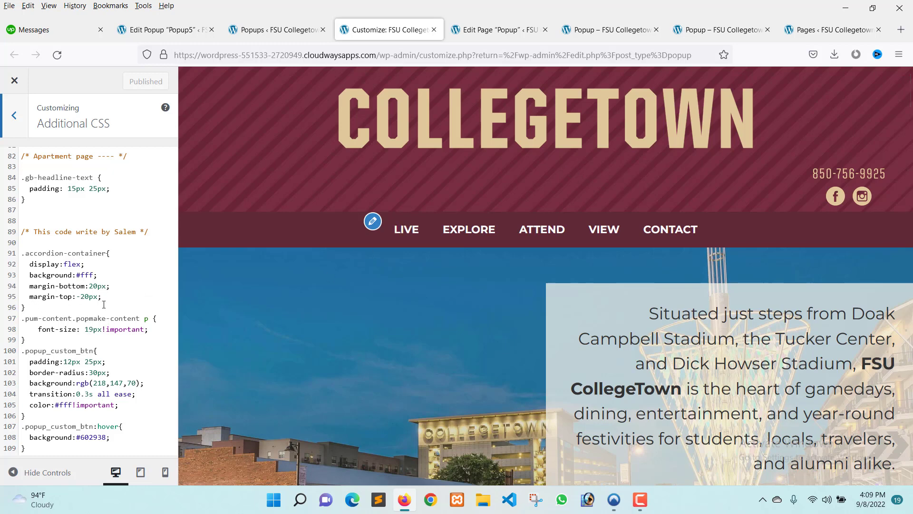
# Find the client's task description about the accordion in the Upwork conversation "2 dev tasks for GeneratePress website"
pyautogui.click(33, 29)
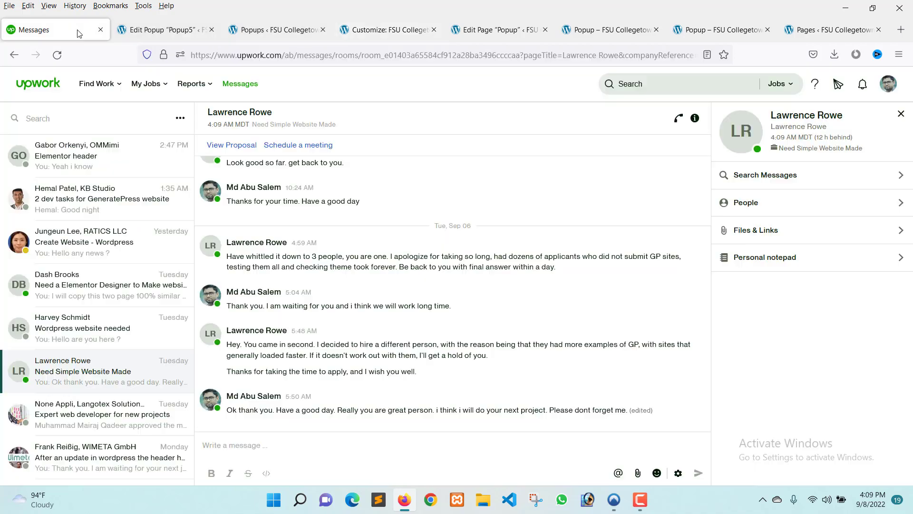
pyautogui.scroll(3, 265, 309)
pyautogui.click(142, 202)
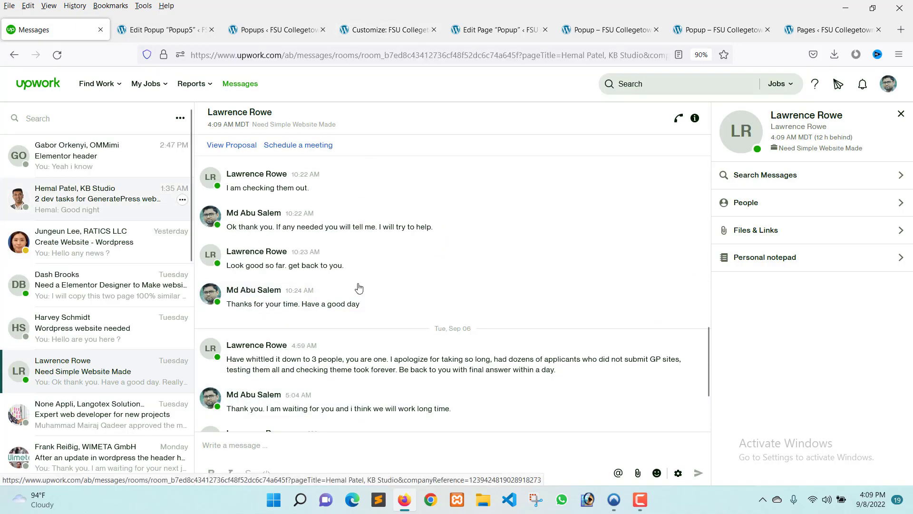
pyautogui.scroll(8, 361, 288)
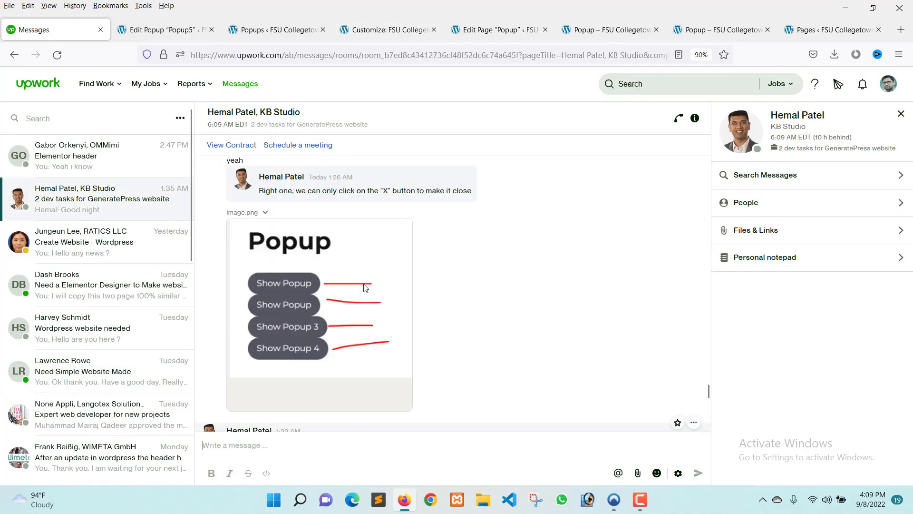
pyautogui.scroll(10, 364, 287)
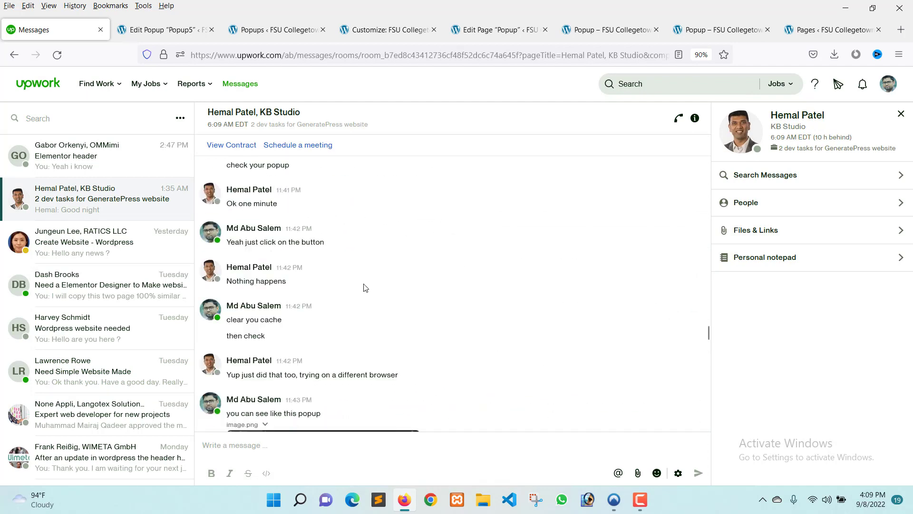
pyautogui.scroll(10, 365, 287)
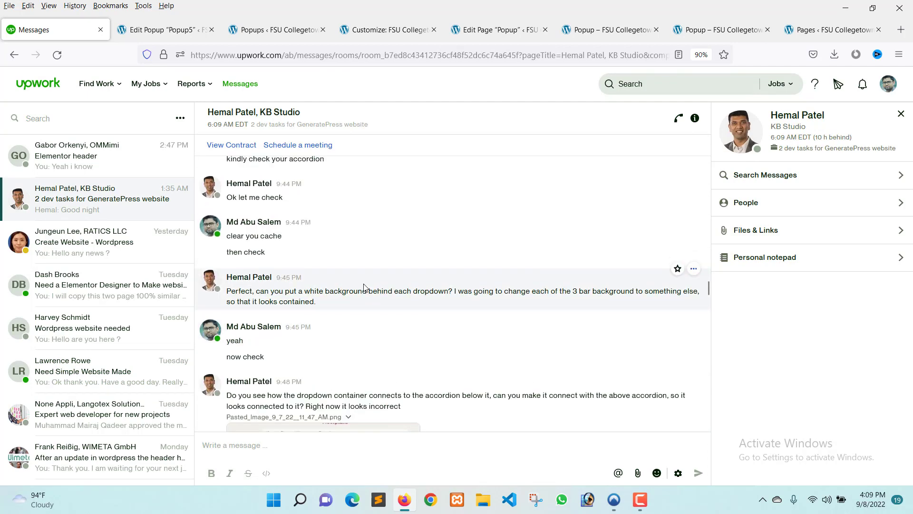
pyautogui.scroll(10, 364, 287)
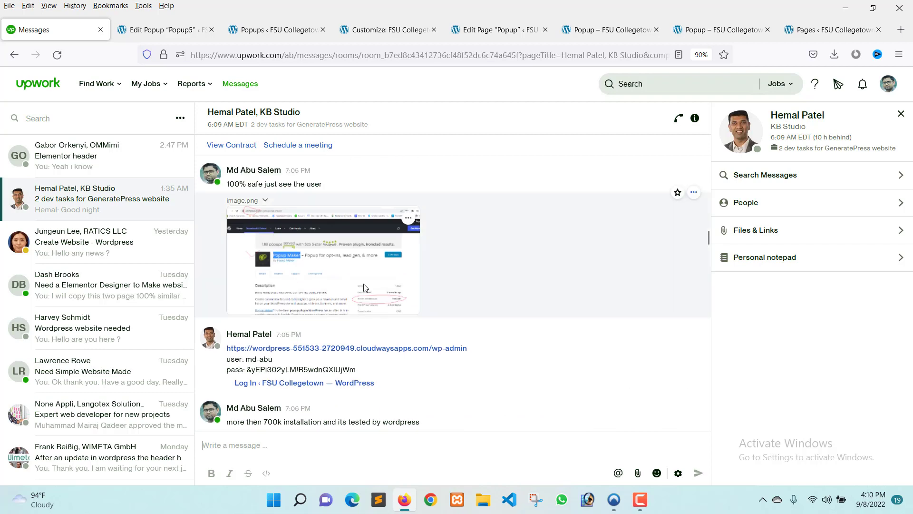
pyautogui.scroll(10, 364, 287)
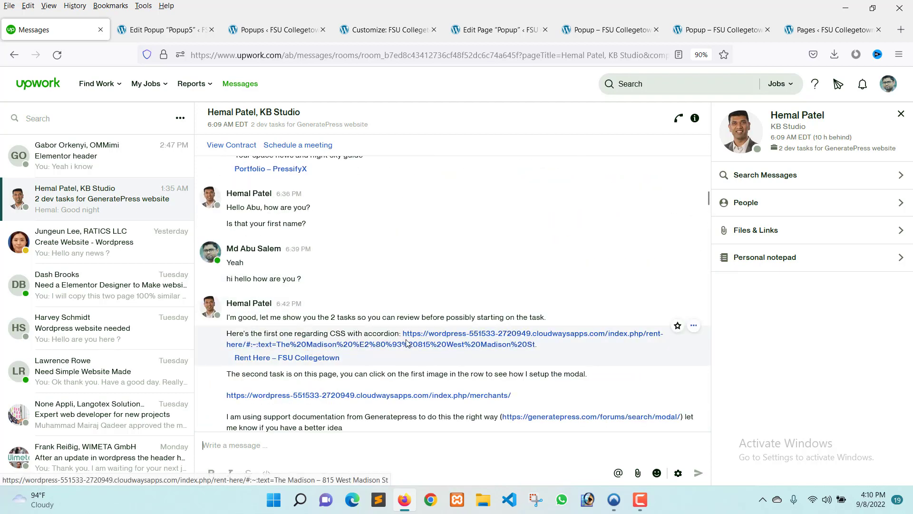
# Open the client's rent-here accordion link in a new tab and place that tab before the Customizer tab
pyautogui.rightClick(436, 344)
pyautogui.press('Escape')
pyautogui.rightClick(411, 343)
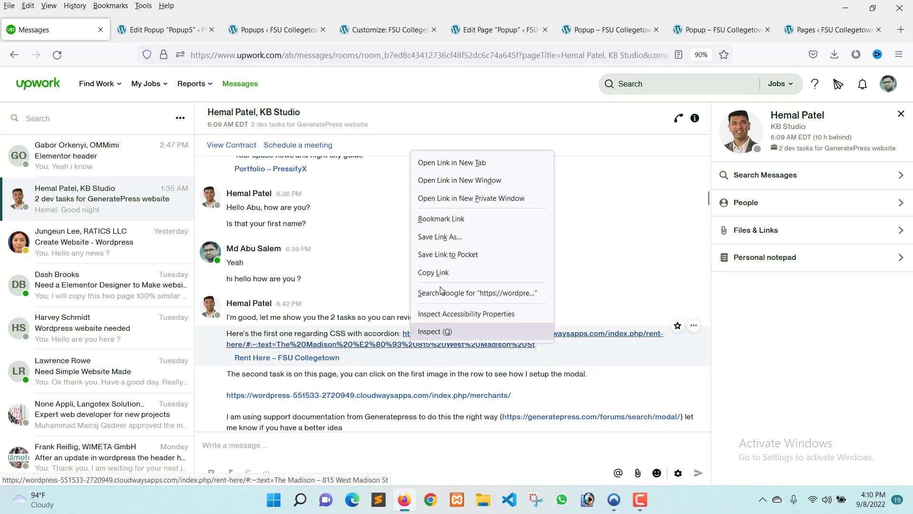
pyautogui.click(442, 161)
pyautogui.moveTo(143, 30); pyautogui.dragTo(343, 29)
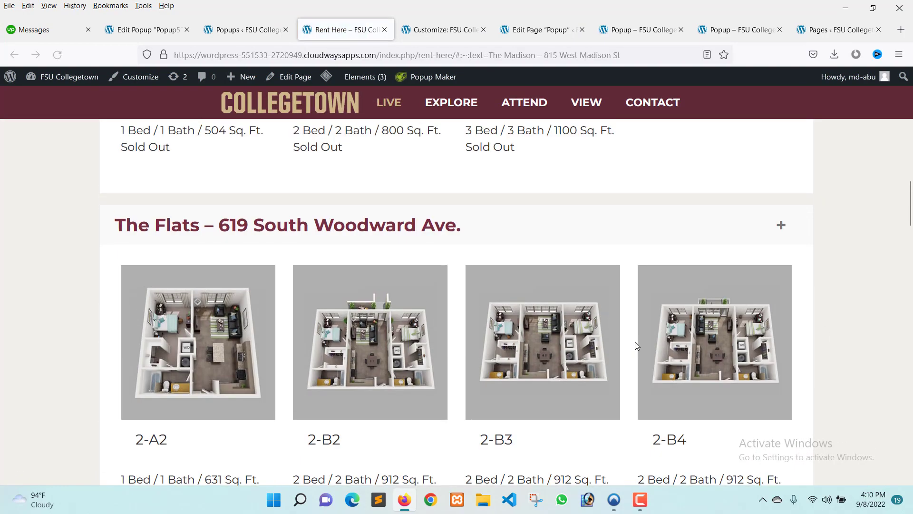
# Look over the Rent Here floorplans and test collapsing and expanding The Madison accordion section
pyautogui.scroll(-15, 472, 335)
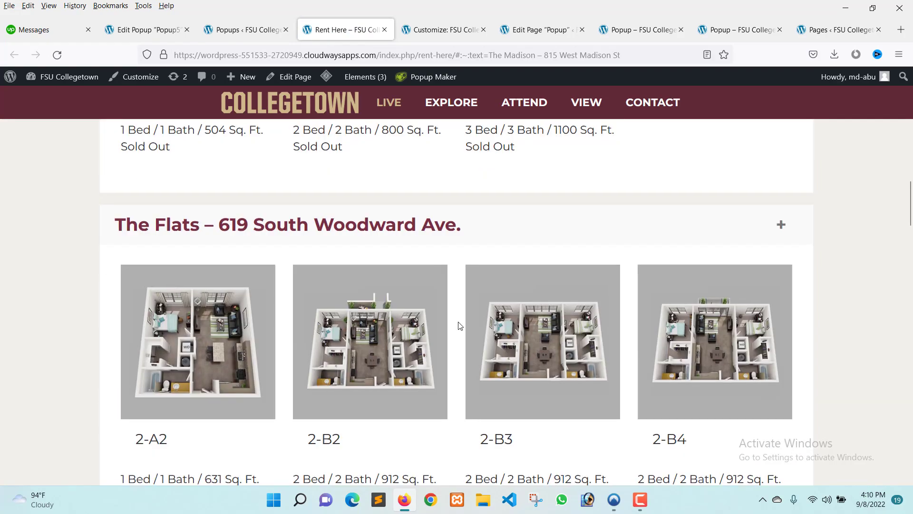
pyautogui.scroll(-14, 458, 323)
pyautogui.scroll(15, 458, 323)
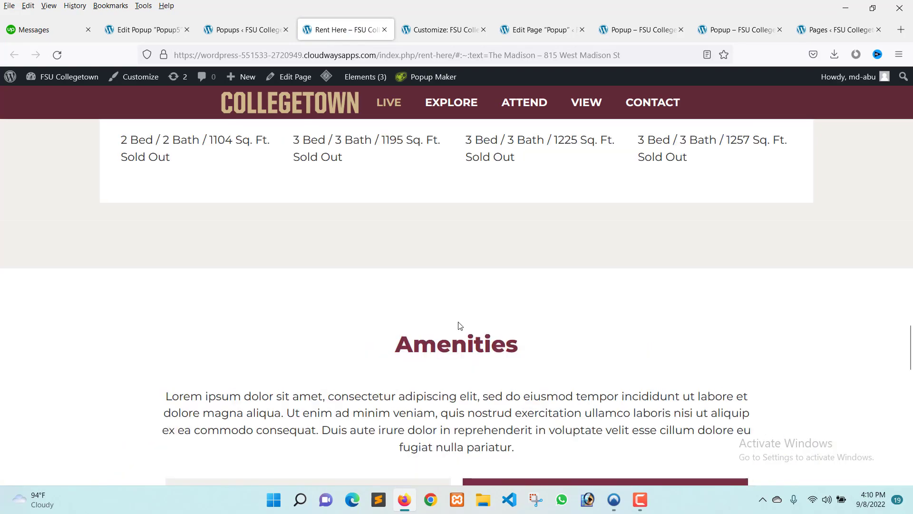
pyautogui.scroll(15, 459, 325)
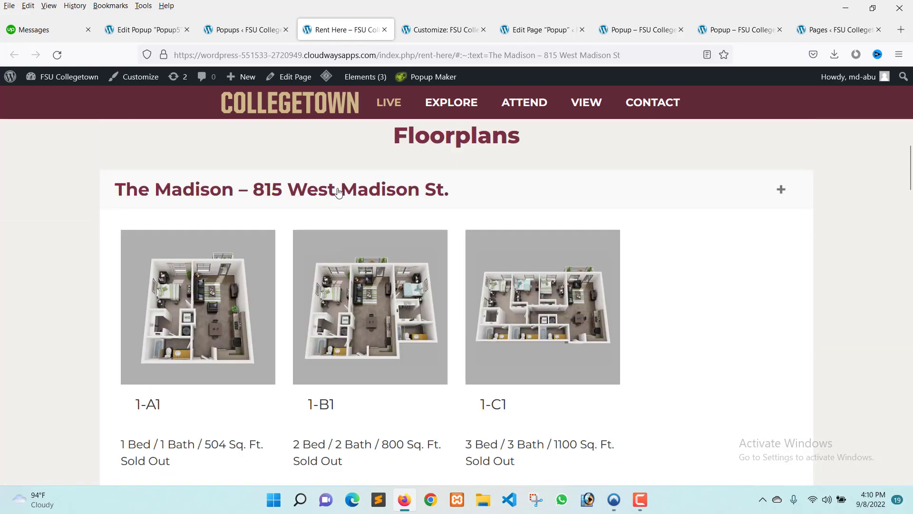
pyautogui.click(337, 191)
pyautogui.click(337, 191)
pyautogui.rightClick(313, 209)
pyautogui.click(250, 190)
pyautogui.click(251, 190)
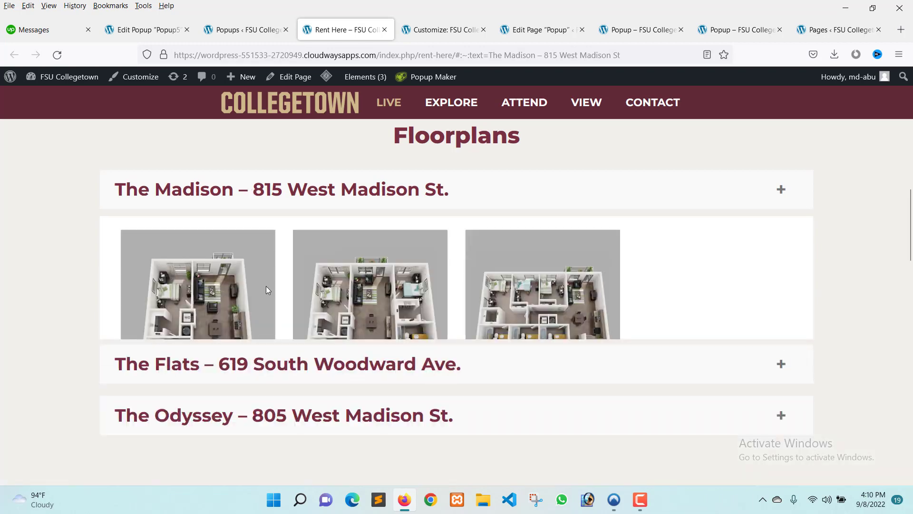
# Expand The Flats accordion section and look through its floorplans
pyautogui.scroll(-6, 265, 290)
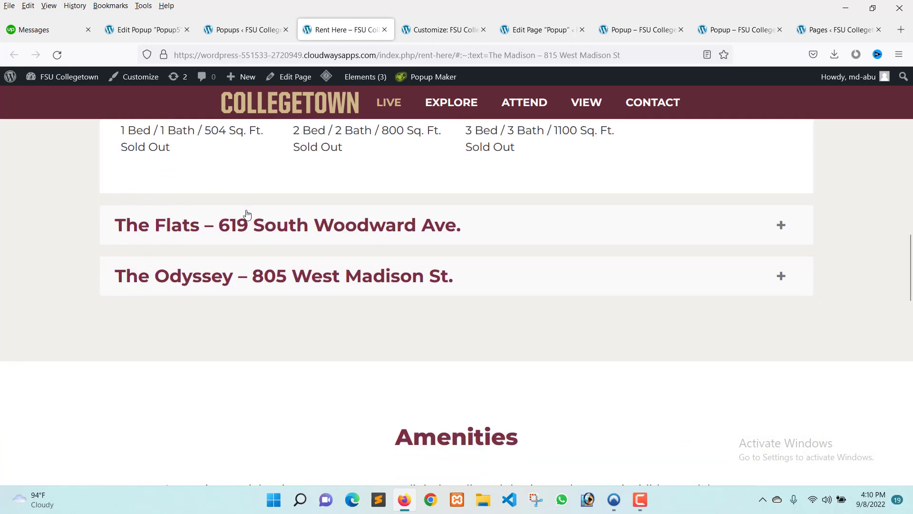
pyautogui.click(281, 229)
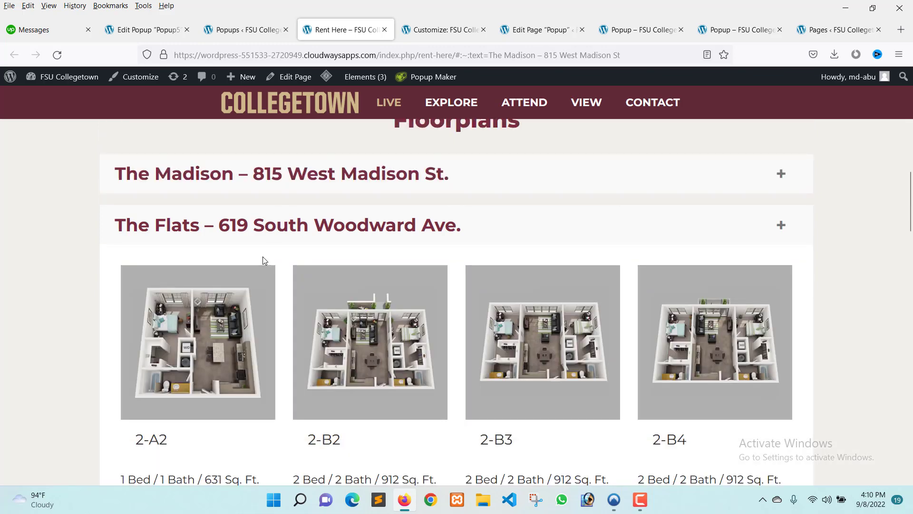
pyautogui.scroll(-3, 127, 168)
pyautogui.scroll(3, 689, 328)
pyautogui.scroll(-10, 154, 278)
pyautogui.scroll(-2, 149, 346)
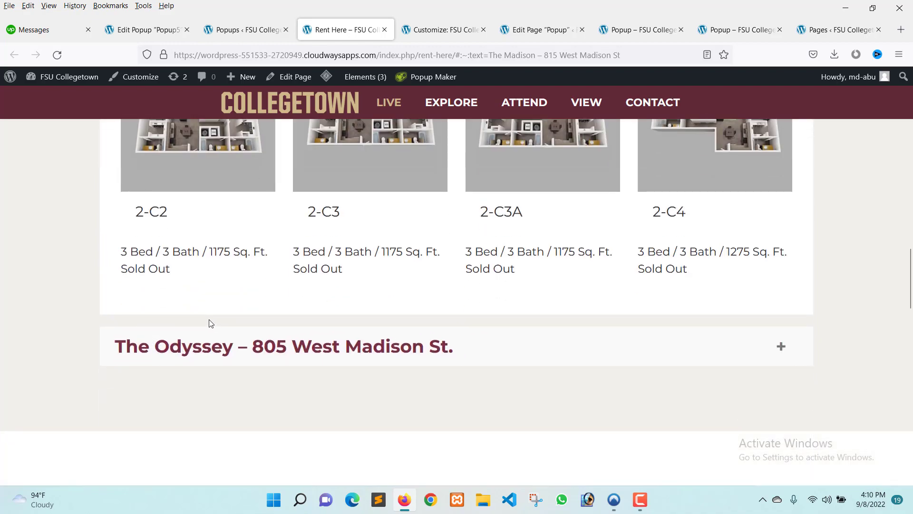
# Expand The Odyssey accordion section and look through its floorplans
pyautogui.scroll(-3, 211, 324)
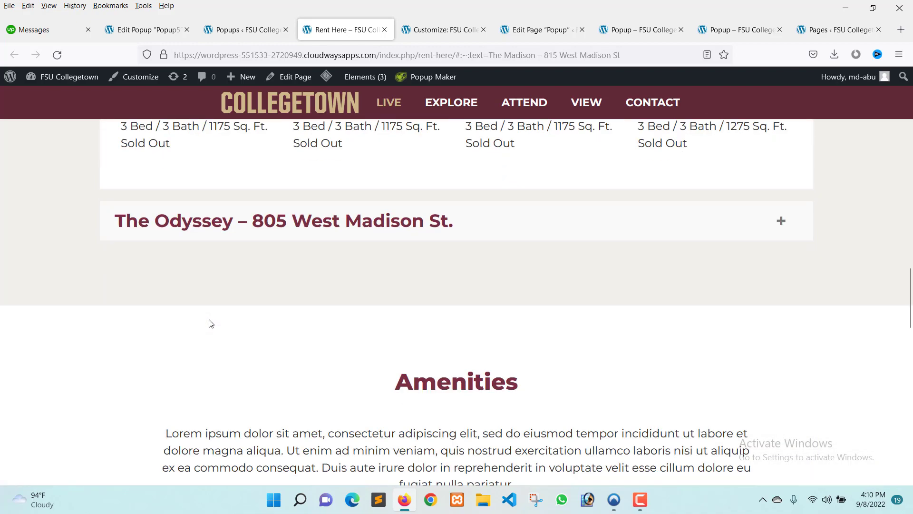
pyautogui.click(165, 230)
pyautogui.scroll(-6, 666, 212)
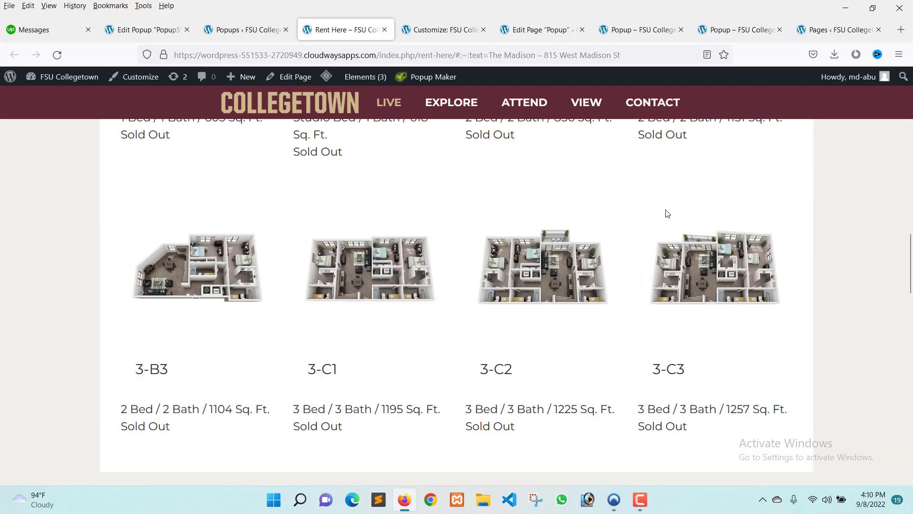
# Look through the Amenities and Residents sections of the Rent Here page, ending back at the page header
pyautogui.scroll(-6, 393, 292)
pyautogui.scroll(-4, 808, 245)
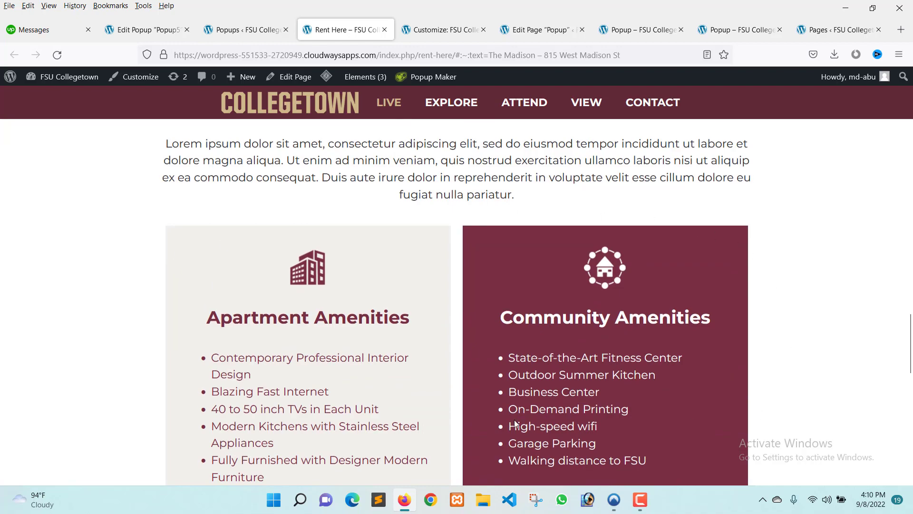
pyautogui.scroll(-5, 198, 363)
pyautogui.scroll(-5, 659, 410)
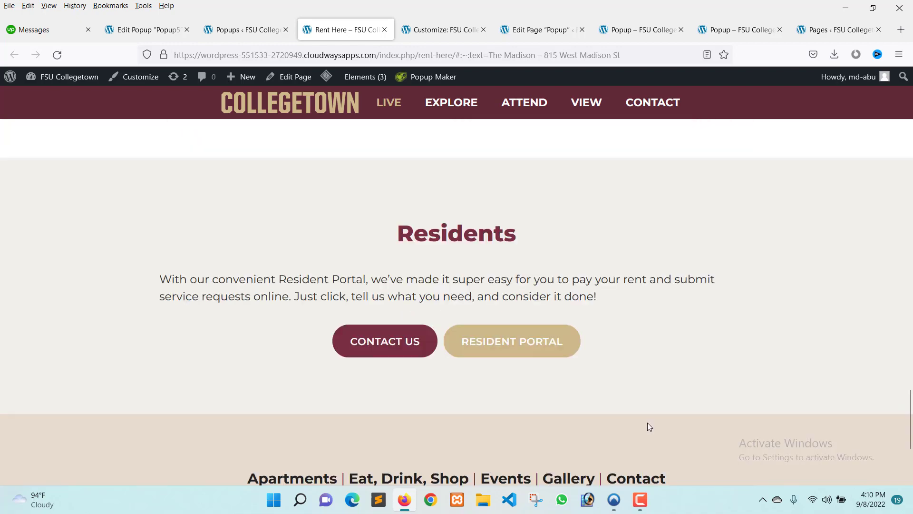
pyautogui.scroll(14, 648, 423)
pyautogui.scroll(15, 648, 425)
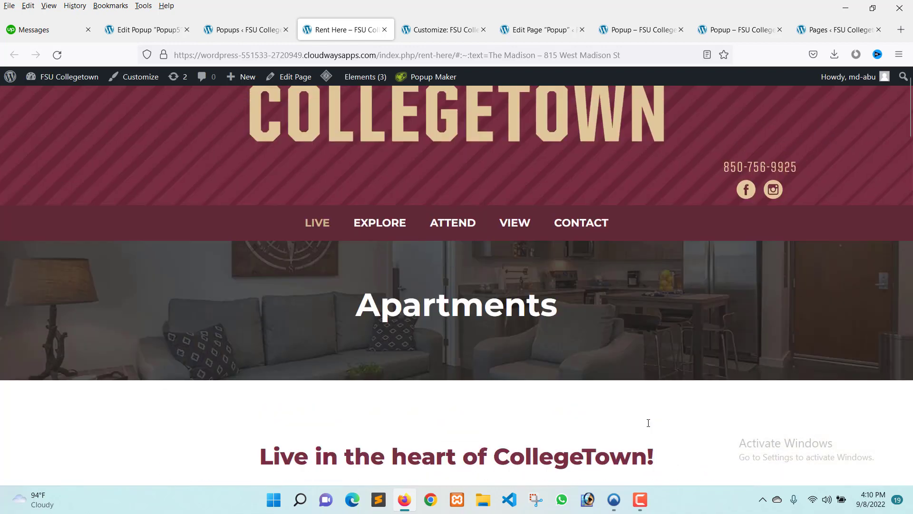
# Shrink the browser to a narrow, mobile-width window and view the Floorplans accordion on the Rent Here page
pyautogui.click(873, 9)
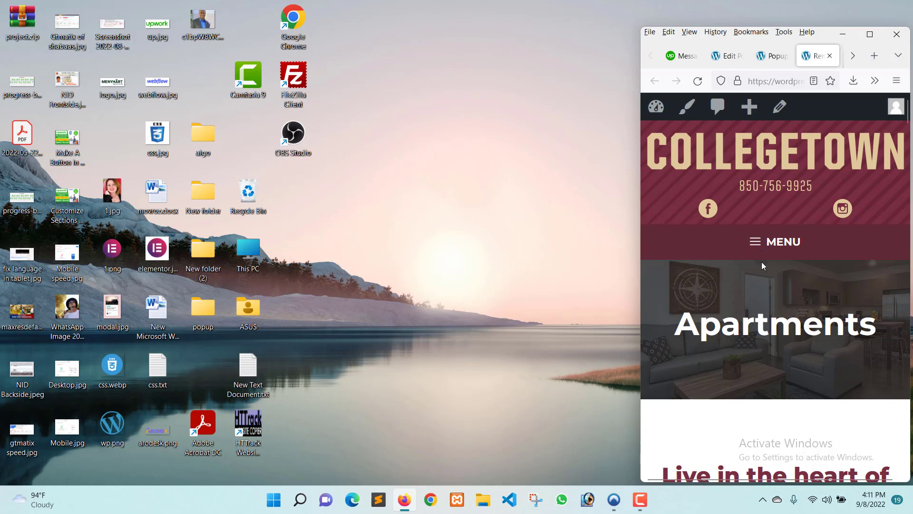
pyautogui.scroll(-5, 762, 265)
pyautogui.scroll(-4, 695, 321)
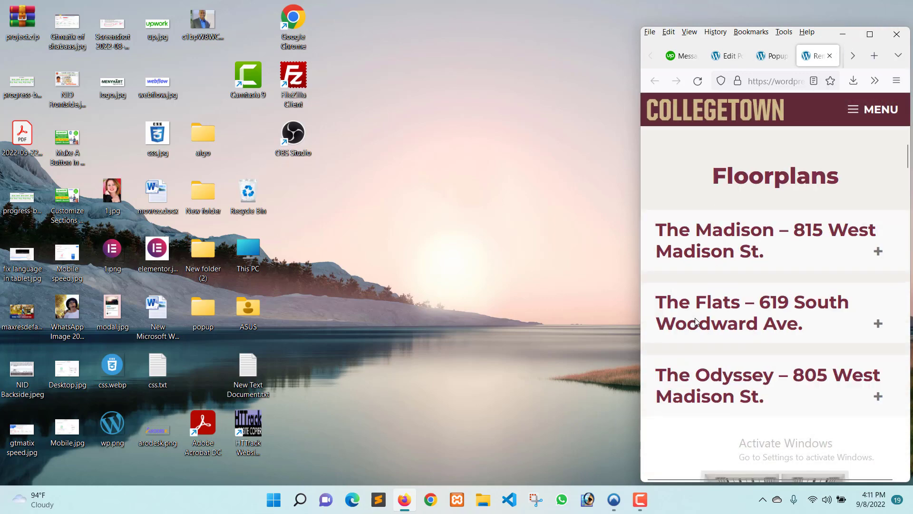
# Expand The Madison accordion section in the mobile-width layout and look through its floorplans
pyautogui.click(717, 249)
pyautogui.scroll(-10, 723, 298)
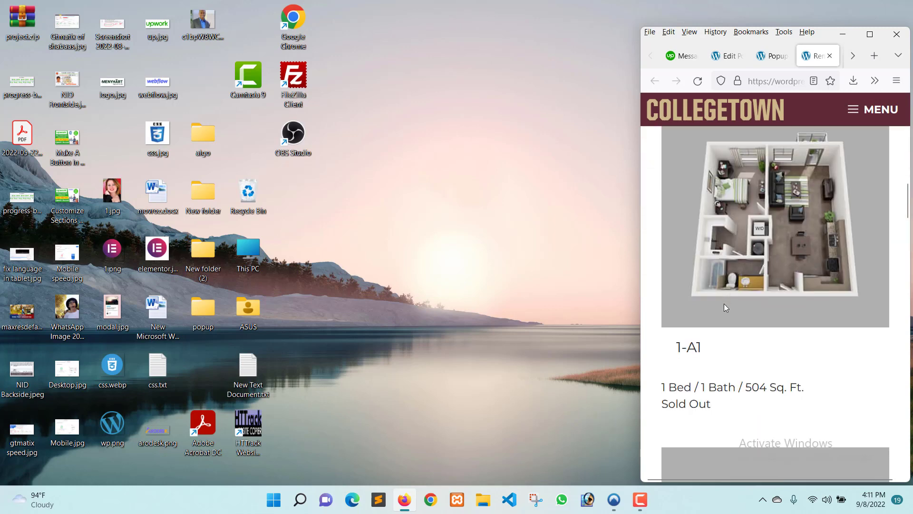
pyautogui.scroll(-6, 722, 259)
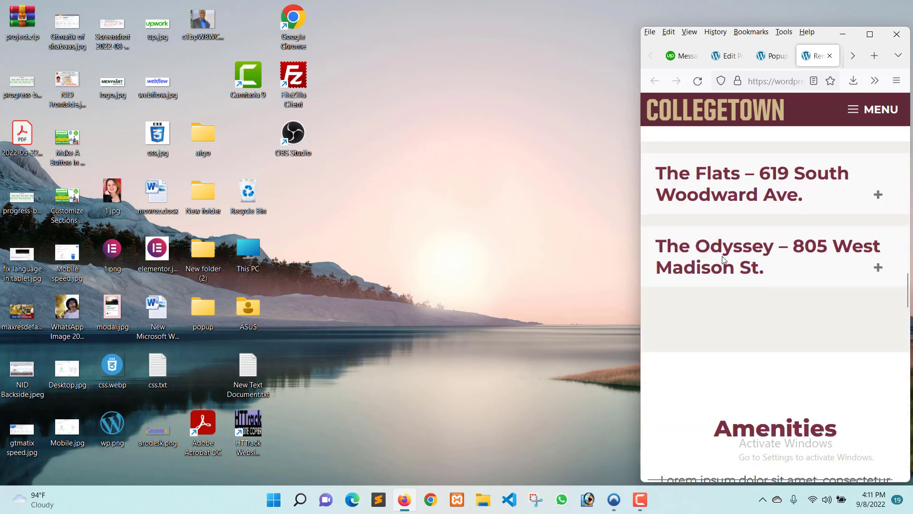
pyautogui.scroll(3, 723, 259)
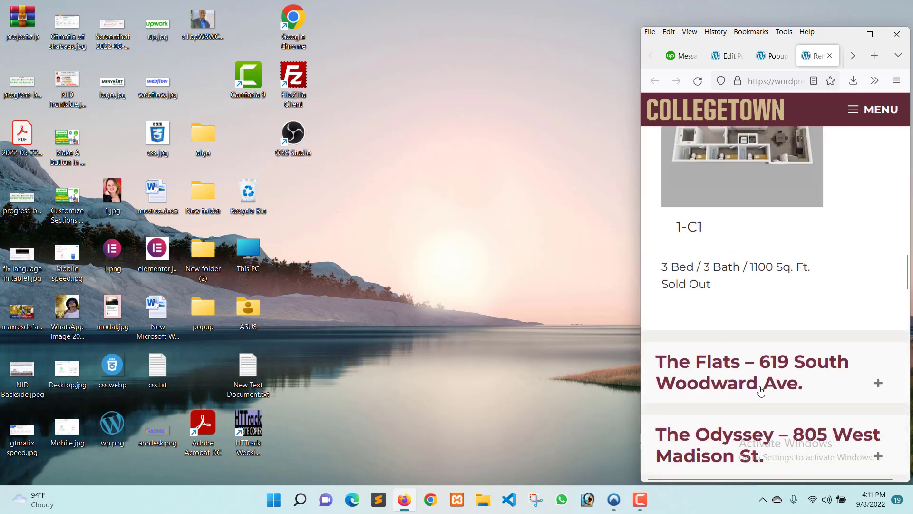
pyautogui.scroll(-3, 747, 258)
pyautogui.scroll(6, 724, 265)
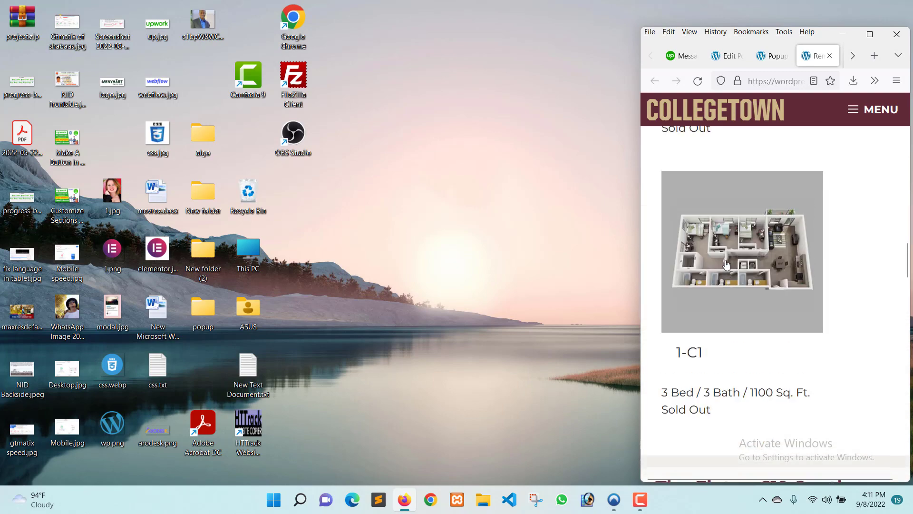
pyautogui.scroll(3, 726, 263)
pyautogui.scroll(-10, 726, 263)
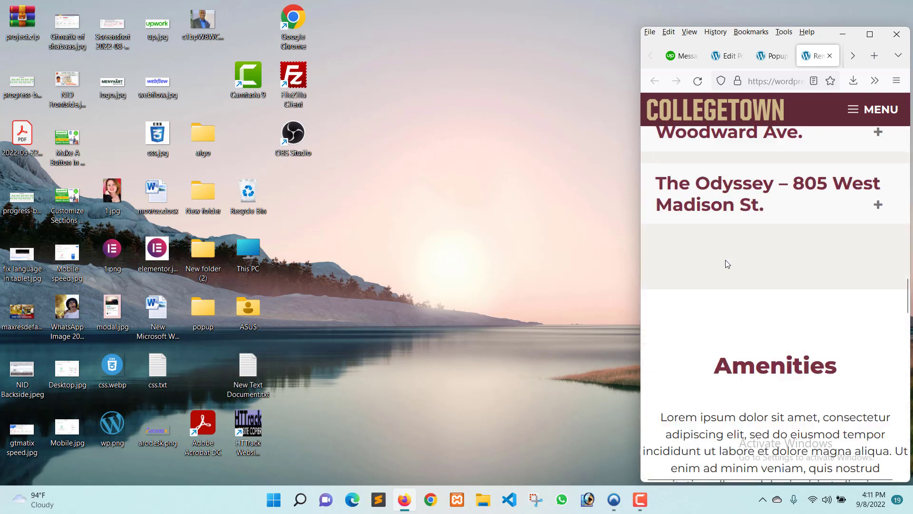
# Expand The Flats accordion section in the mobile-width layout and look through its floorplans
pyautogui.scroll(3, 726, 263)
pyautogui.click(734, 326)
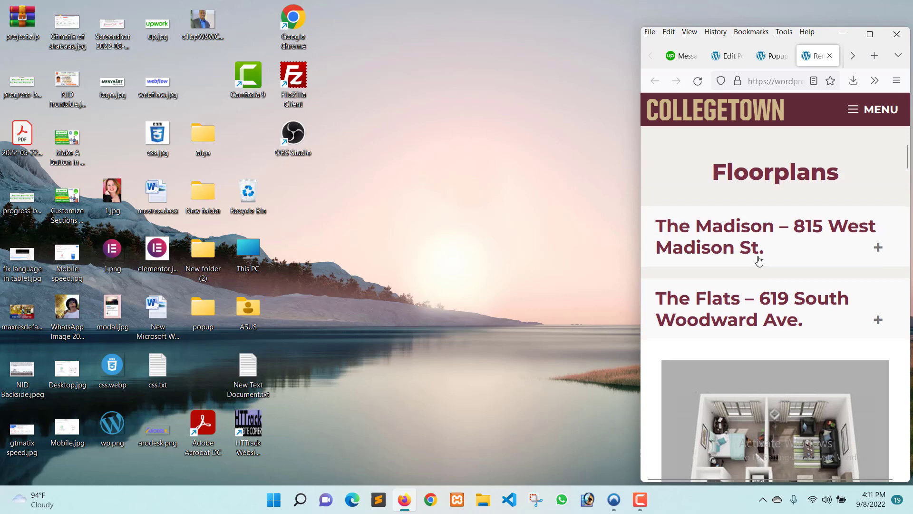
pyautogui.scroll(-6, 743, 180)
pyautogui.scroll(-20, 744, 202)
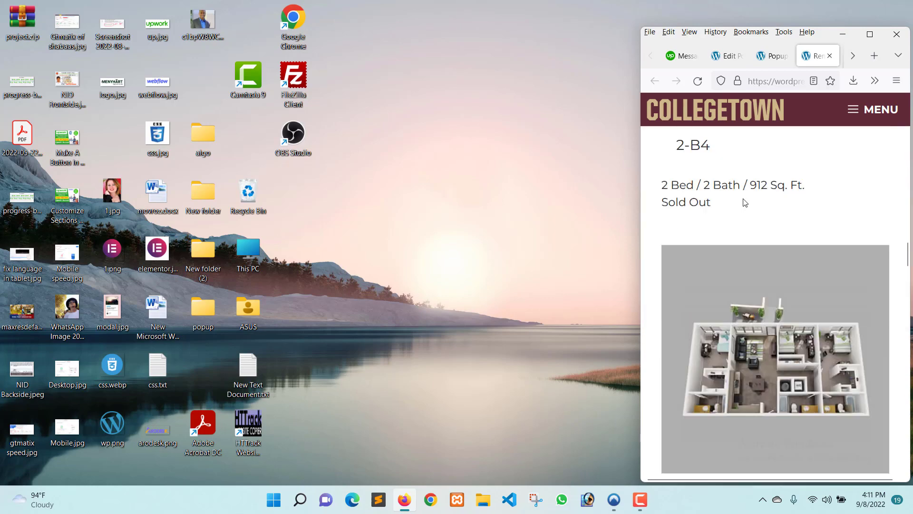
pyautogui.scroll(-15, 745, 202)
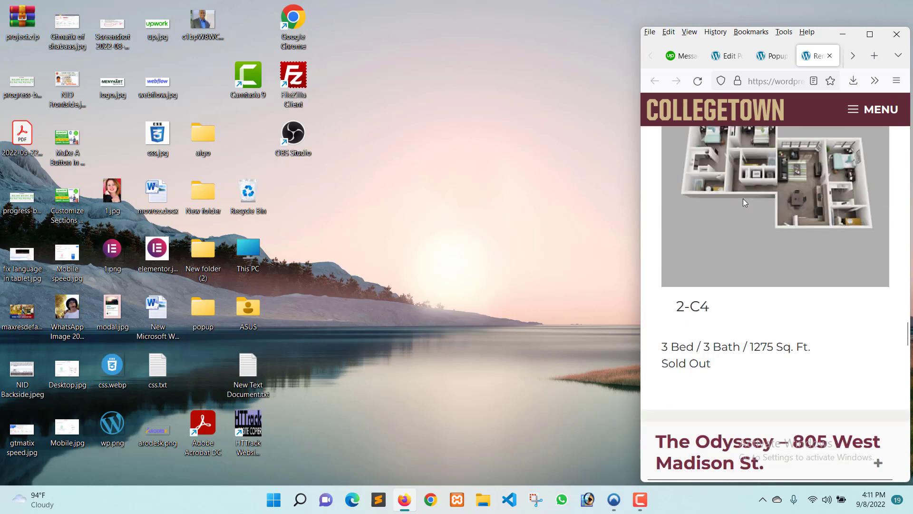
pyautogui.scroll(5, 743, 206)
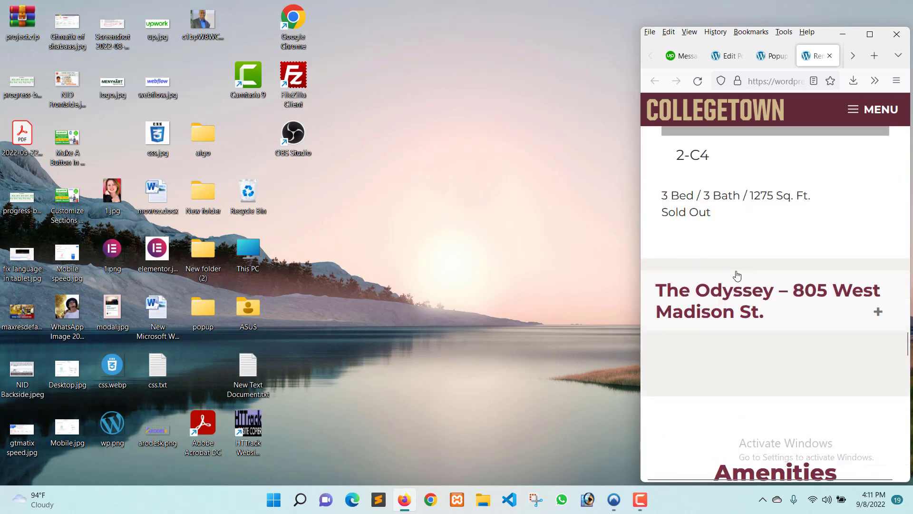
# Expand The Odyssey accordion section in the mobile-width layout and look through its floorplans
pyautogui.scroll(-2, 761, 266)
pyautogui.click(764, 251)
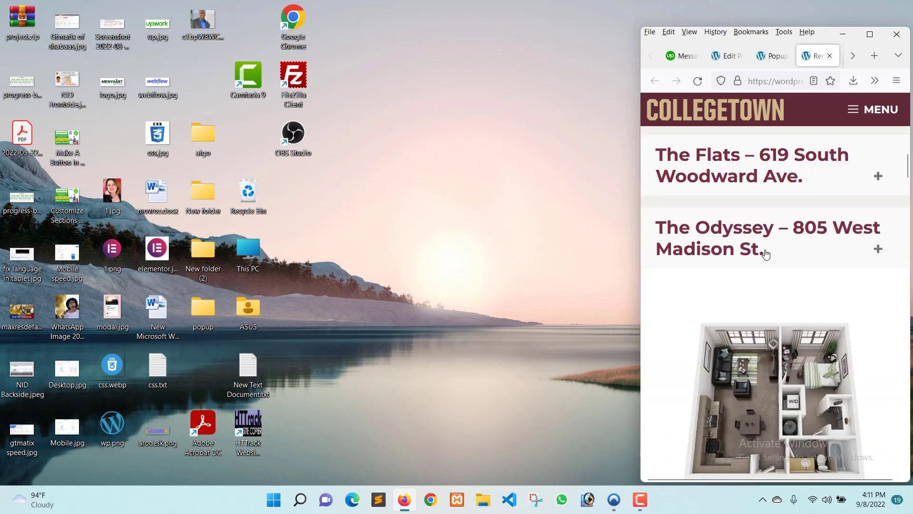
pyautogui.scroll(-3, 766, 255)
pyautogui.scroll(-12, 765, 255)
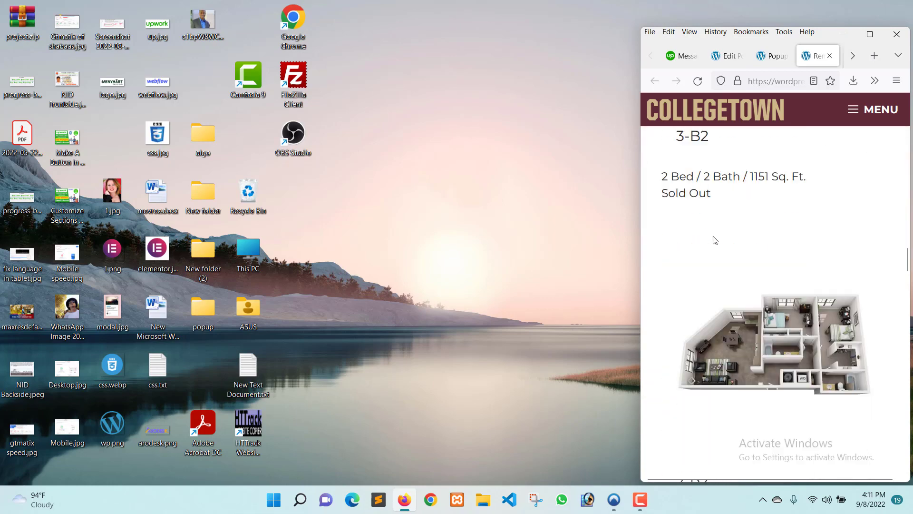
# Look over the Amenities sections in the mobile-width layout and return the browser window to full size
pyautogui.scroll(-10, 712, 236)
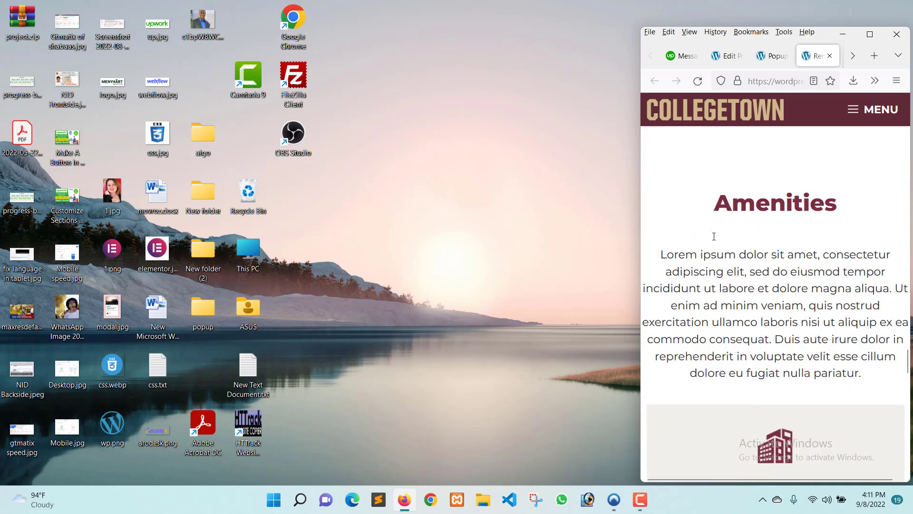
pyautogui.scroll(-5, 756, 194)
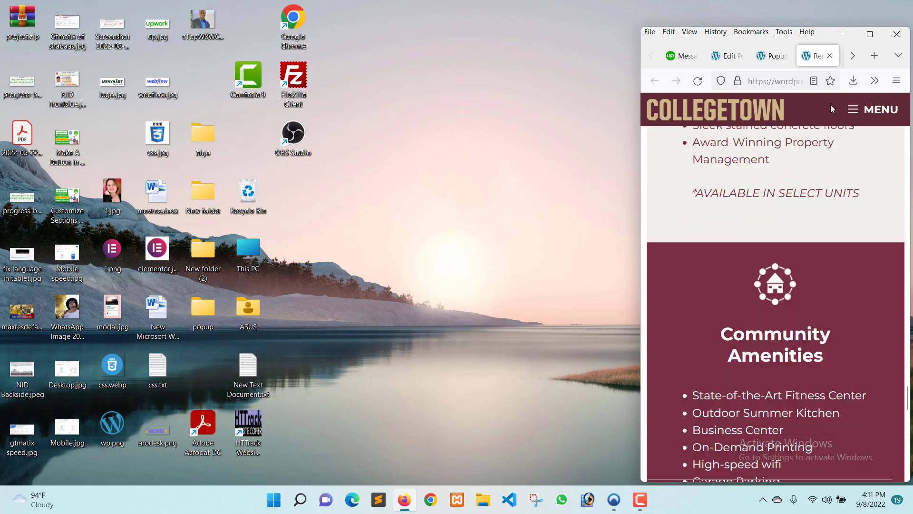
pyautogui.click(863, 36)
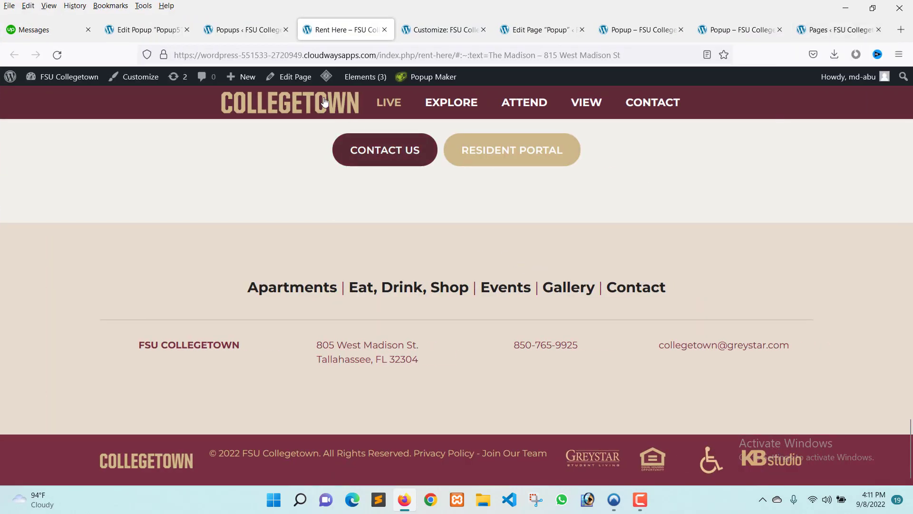